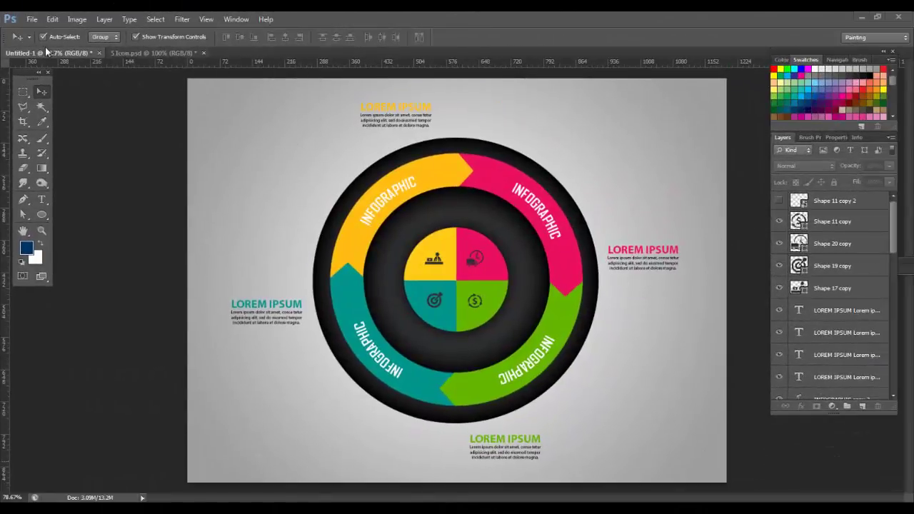
# - Create a new 1200 × 900 pixel RGB document at 72 pixels/inch with a white background
pyautogui.click(32, 19)
pyautogui.click(51, 164)
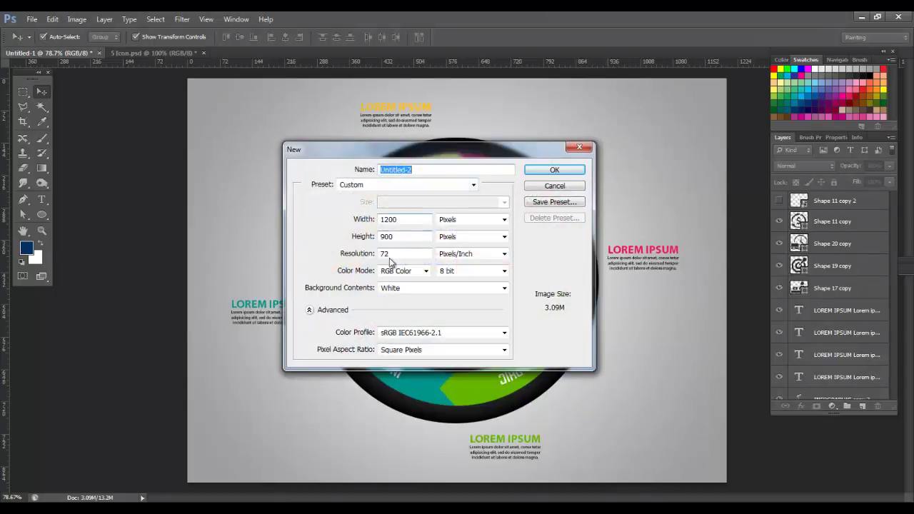
pyautogui.click(550, 171)
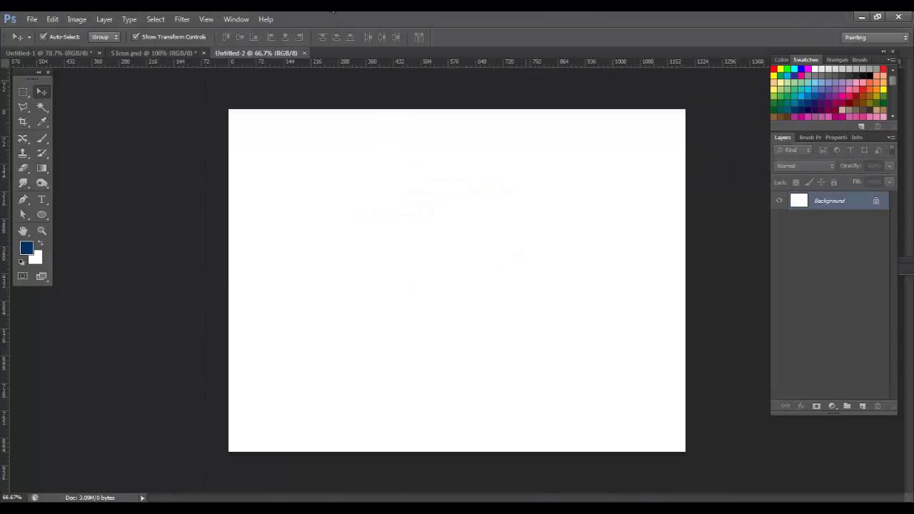
# - Show the grid on the blank canvas and fit the document to the screen
pyautogui.click(205, 19)
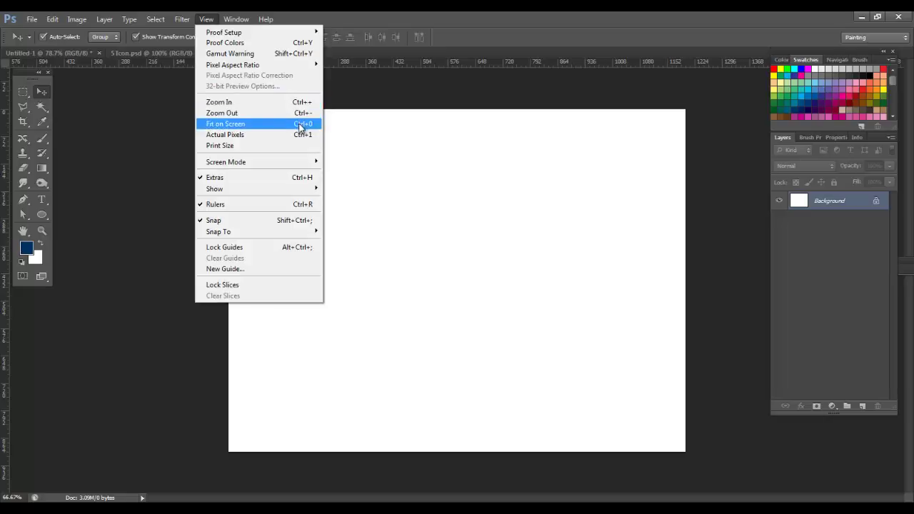
pyautogui.moveTo(255, 196)
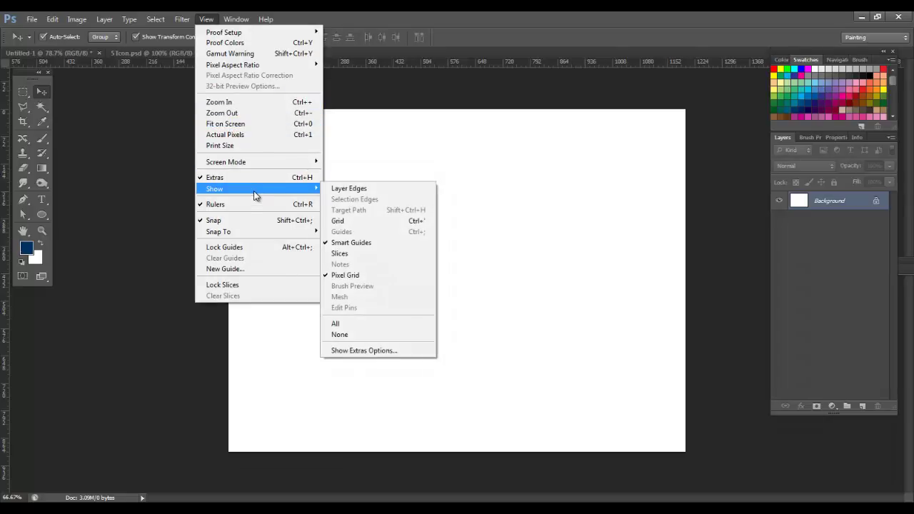
pyautogui.click(372, 221)
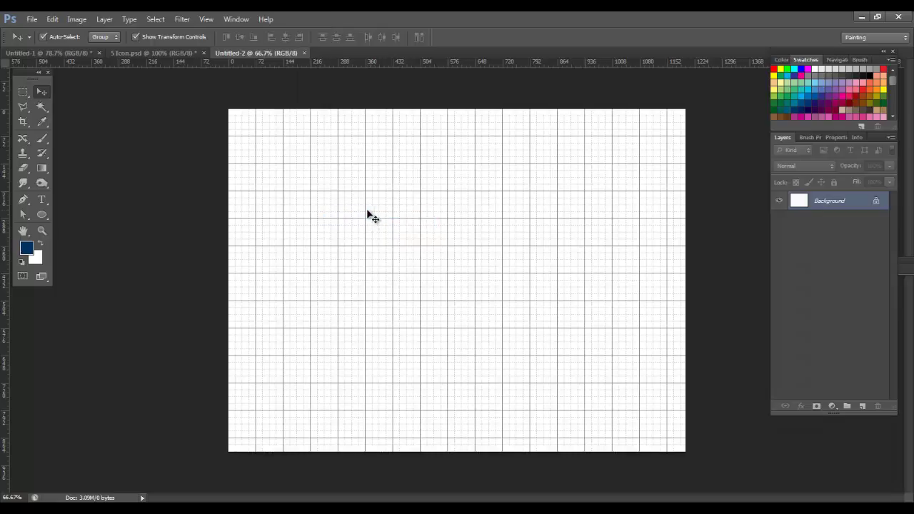
pyautogui.click(201, 19)
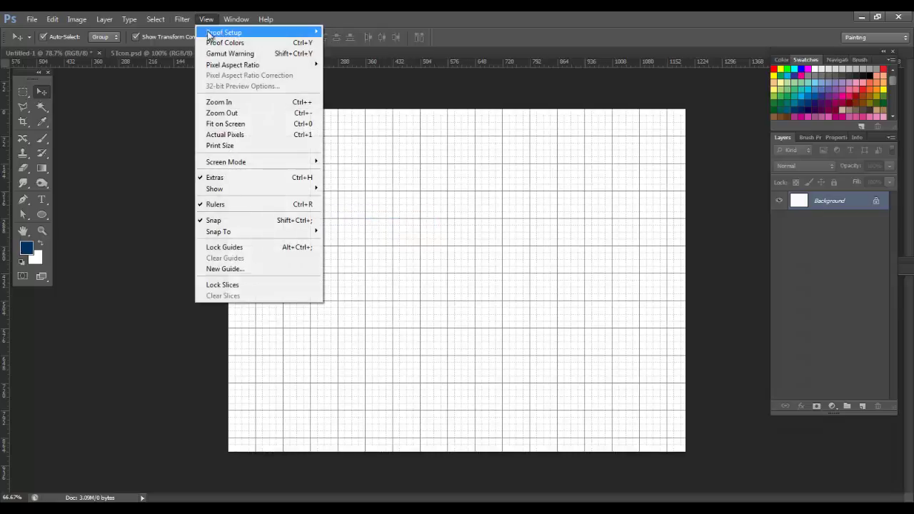
pyautogui.click(278, 139)
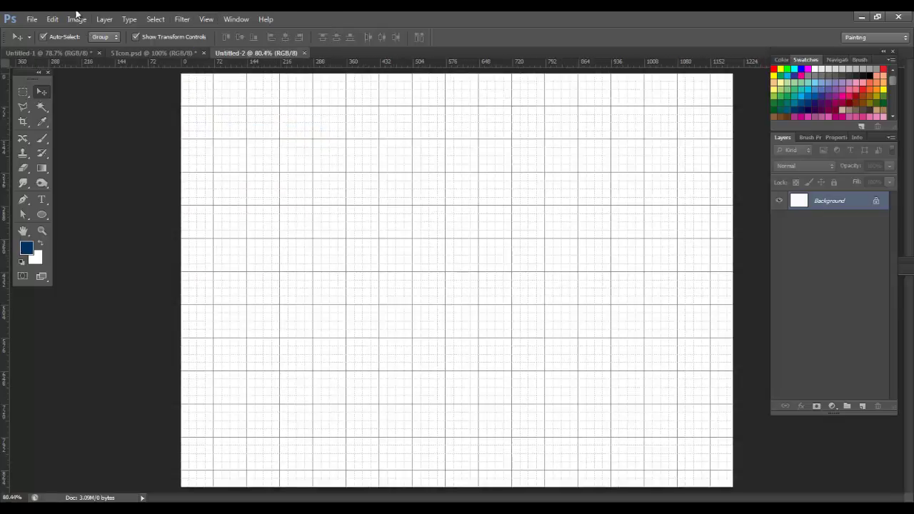
# - Convert the background to a regular layer and give it a reversed radial Gradient Overlay at 150% scale
pyautogui.doubleClick(877, 206)
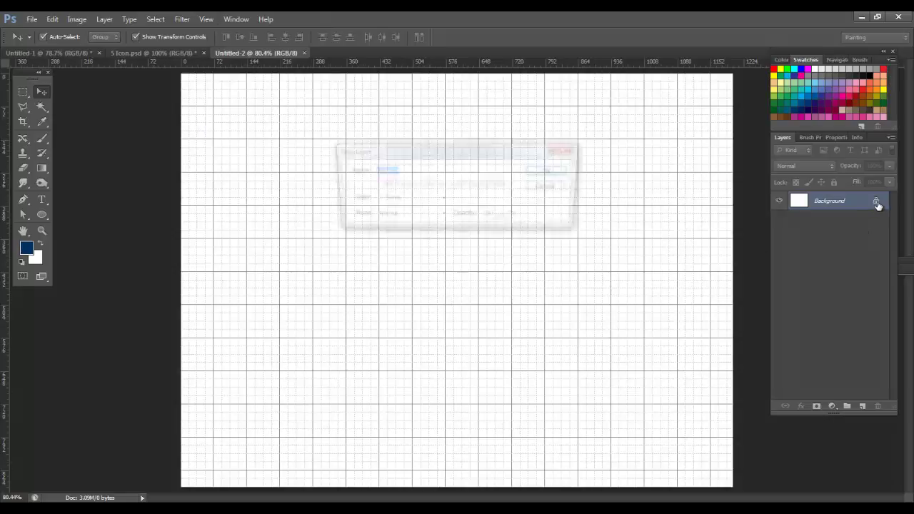
pyautogui.press('Return')
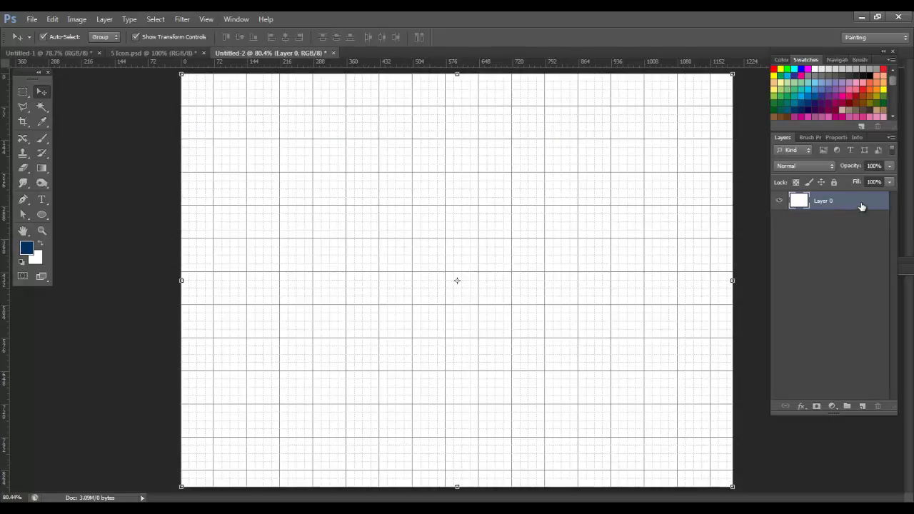
pyautogui.doubleClick(862, 206)
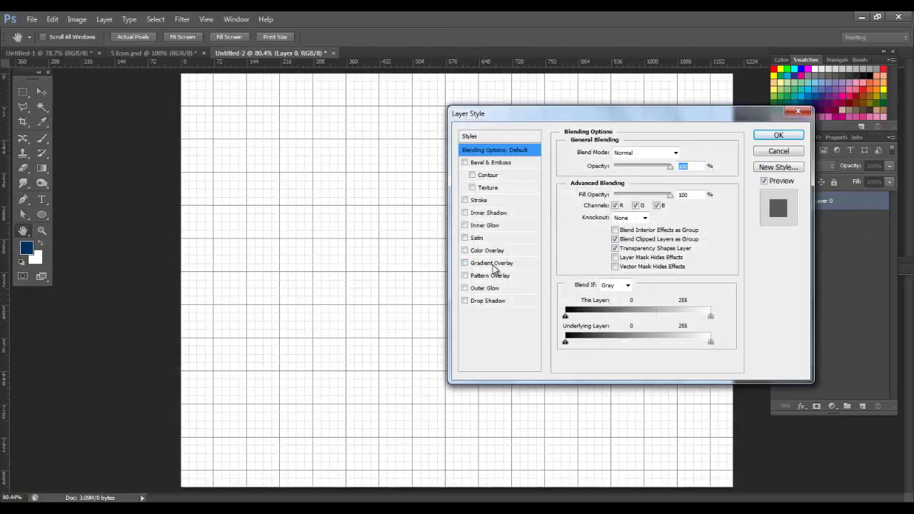
pyautogui.click(492, 263)
pyautogui.click(683, 179)
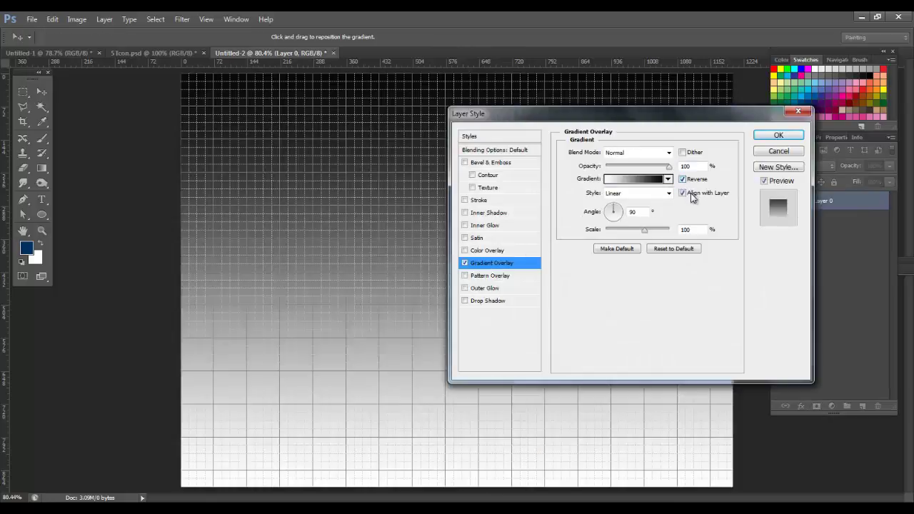
pyautogui.moveTo(643, 228); pyautogui.dragTo(669, 228)
pyautogui.click(646, 194)
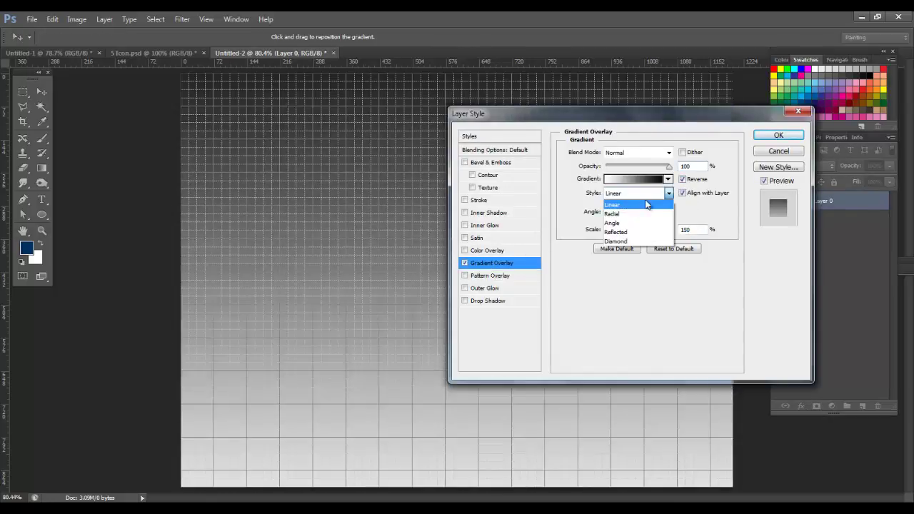
pyautogui.click(614, 215)
# - Change the overlay gradient's black stop to light grey #aeaeae, apply the layer style and collapse the layer's effects list
pyautogui.click(633, 178)
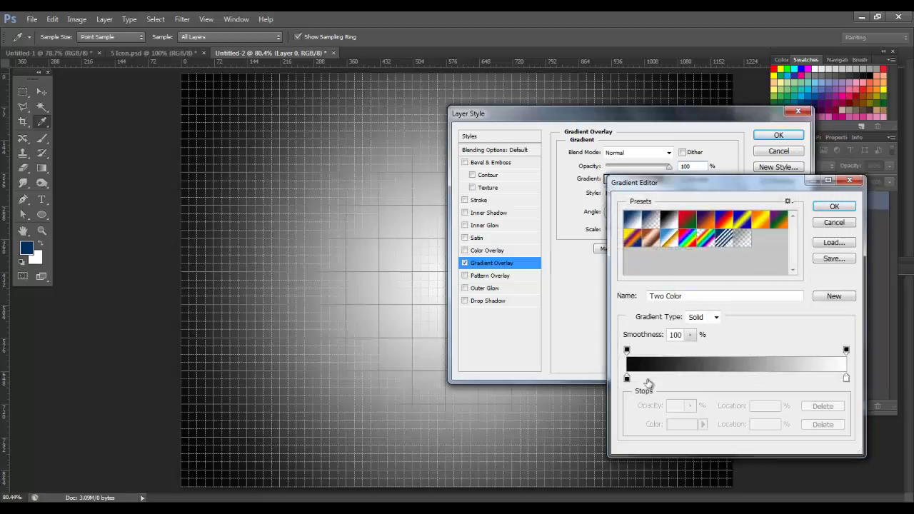
pyautogui.click(626, 378)
pyautogui.click(680, 425)
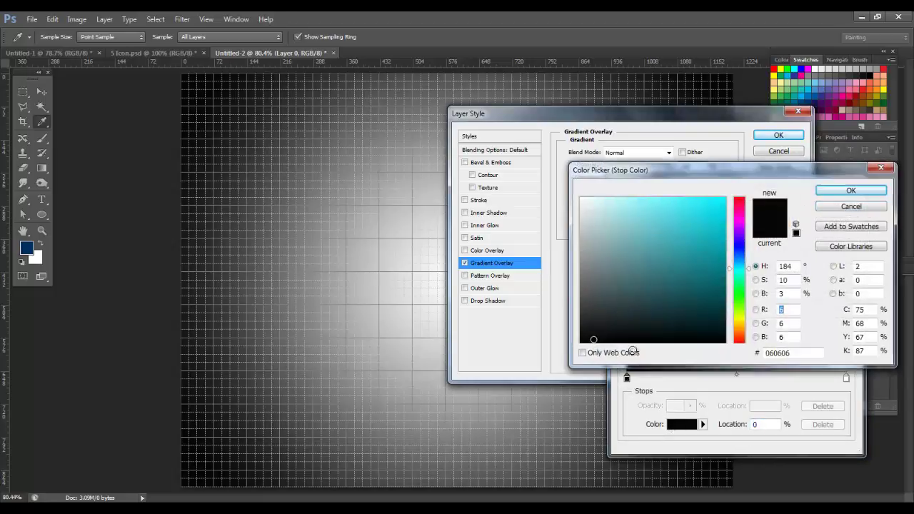
pyautogui.moveTo(603, 257); pyautogui.dragTo(581, 244)
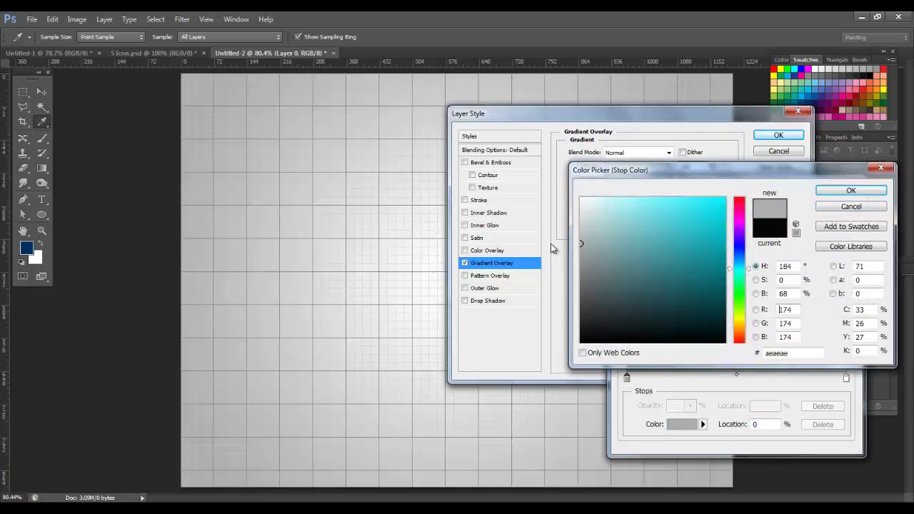
pyautogui.click(850, 191)
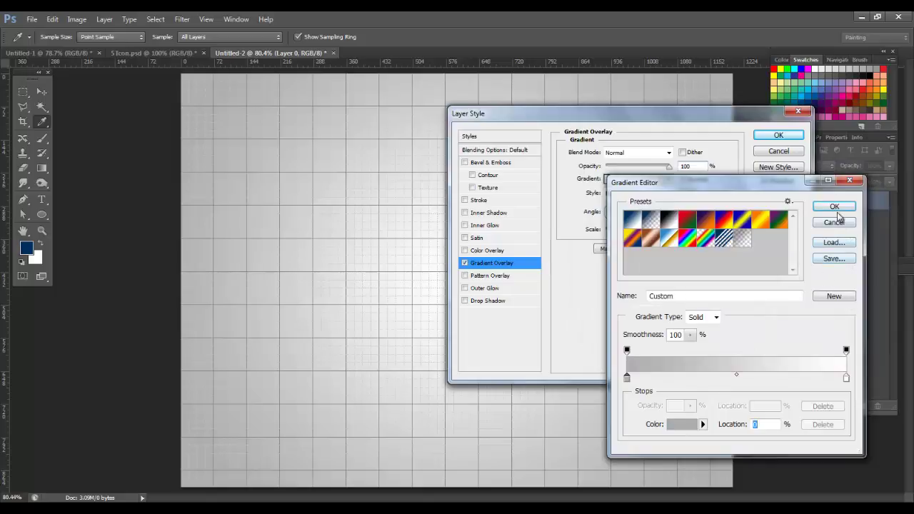
pyautogui.click(835, 208)
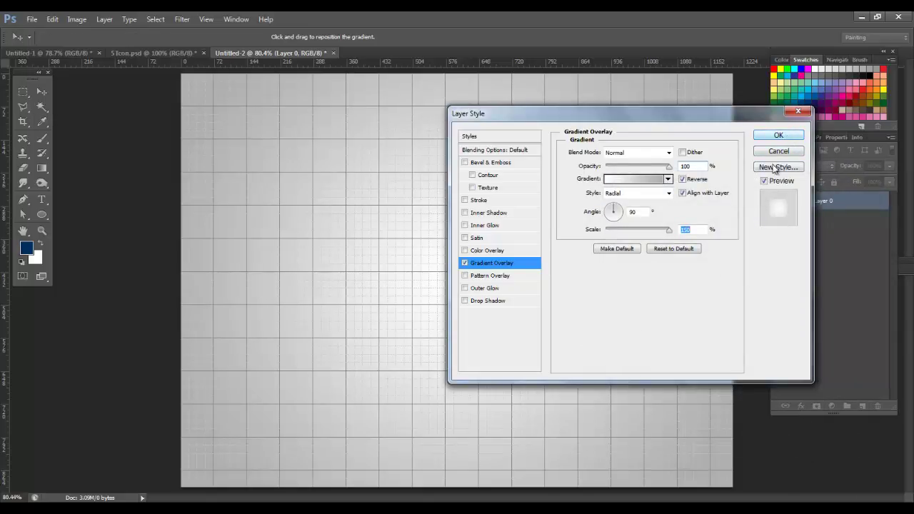
pyautogui.click(786, 137)
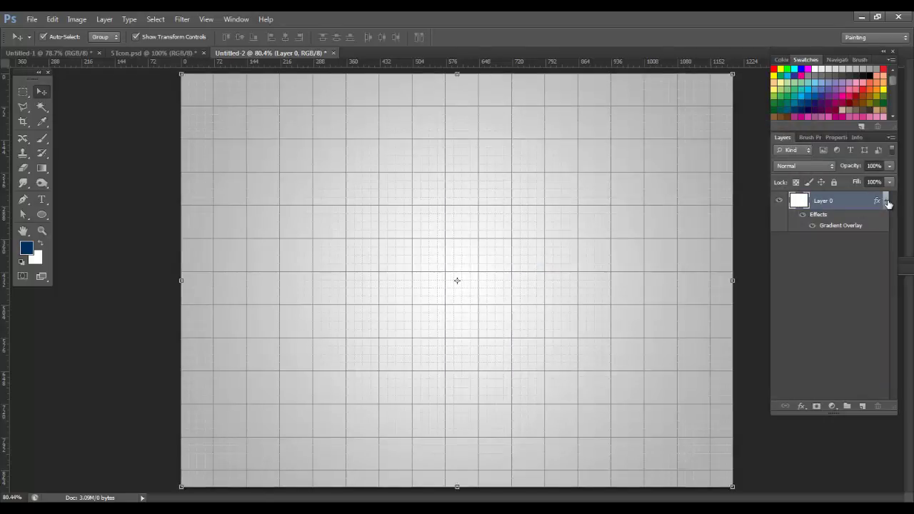
pyautogui.click(886, 201)
pyautogui.click(833, 183)
pyautogui.click(638, 225)
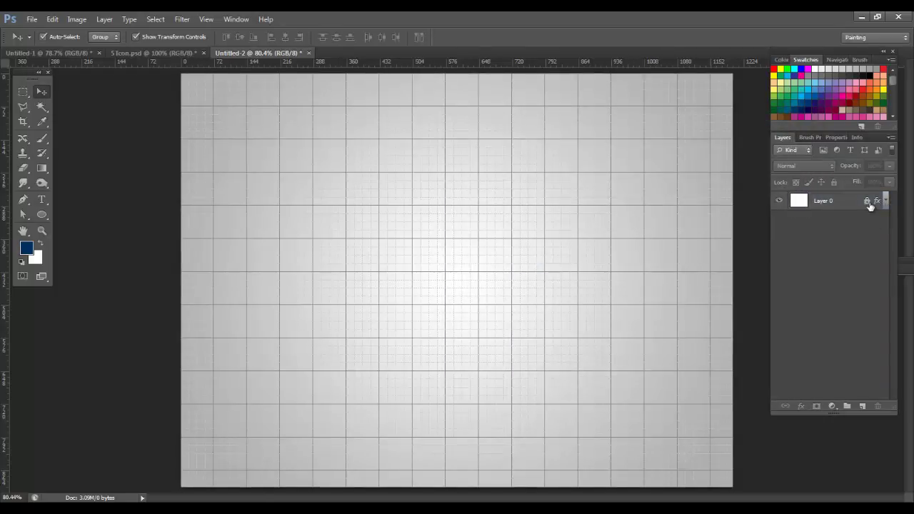
pyautogui.click(865, 203)
pyautogui.click(832, 184)
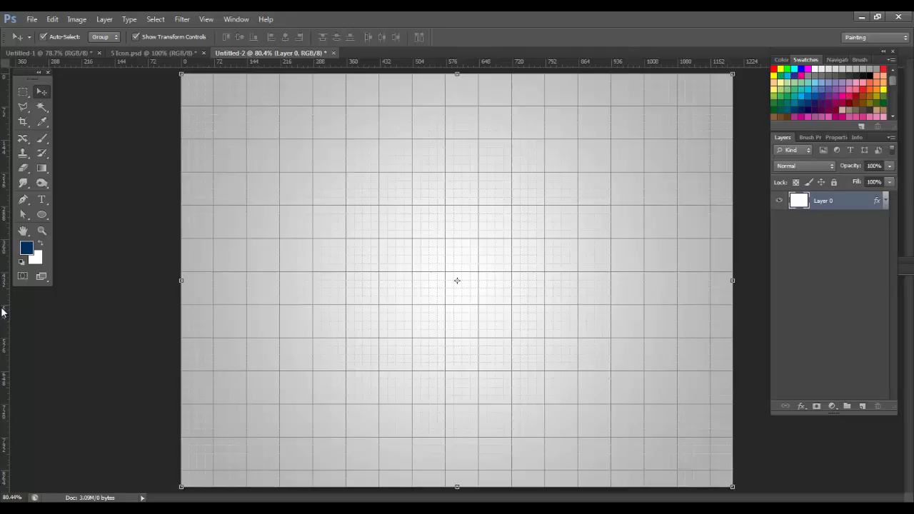
# - Add a vertical and a horizontal guide through the canvas centre, and lock all properties of the background layer
pyautogui.moveTo(3, 312); pyautogui.dragTo(457, 369)
pyautogui.moveTo(486, 63); pyautogui.dragTo(504, 284)
pyautogui.click(833, 183)
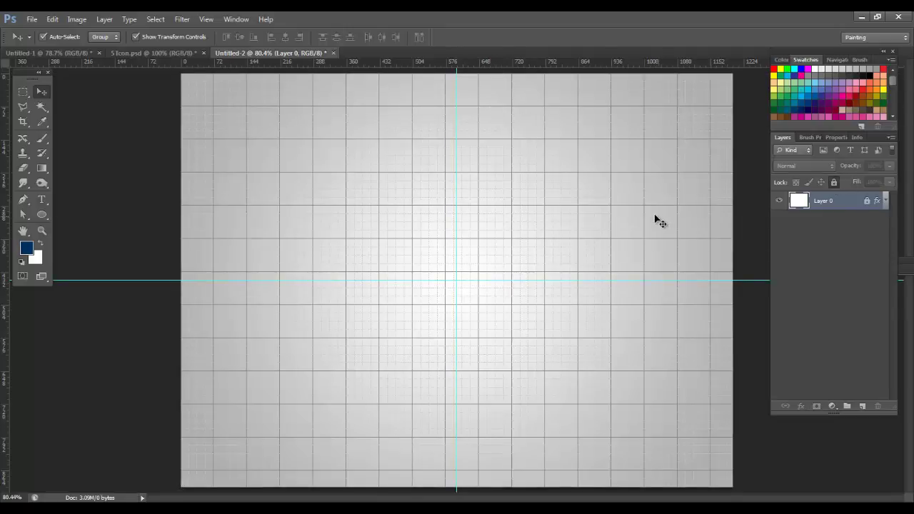
pyautogui.click(53, 188)
# - Draw a dark blue circle, centre it on the guide intersection and enlarge it evenly to about 480 px wide
pyautogui.click(42, 215)
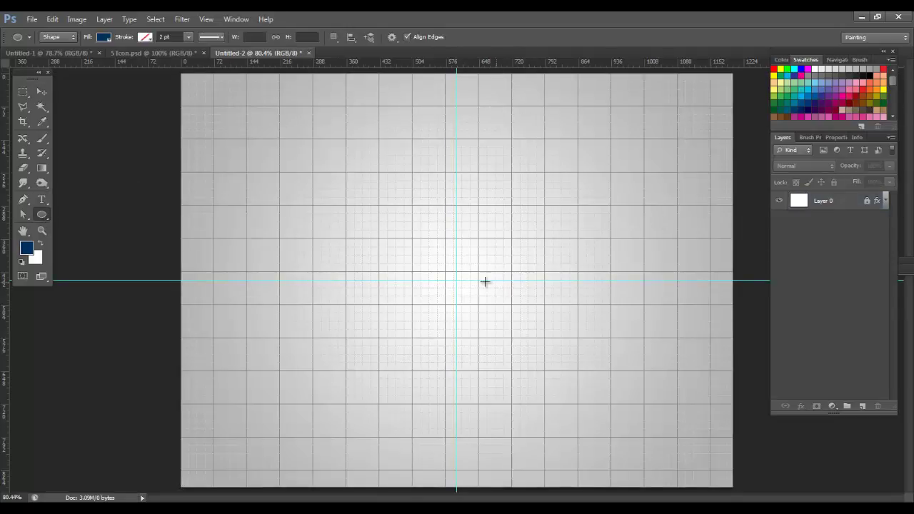
pyautogui.moveTo(479, 280); pyautogui.dragTo(626, 437)
pyautogui.click(42, 91)
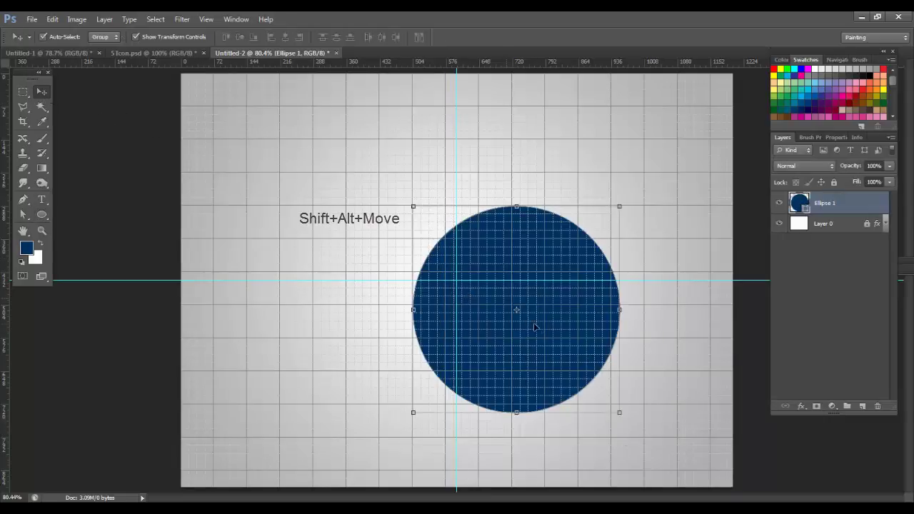
pyautogui.moveTo(550, 321); pyautogui.dragTo(495, 304)
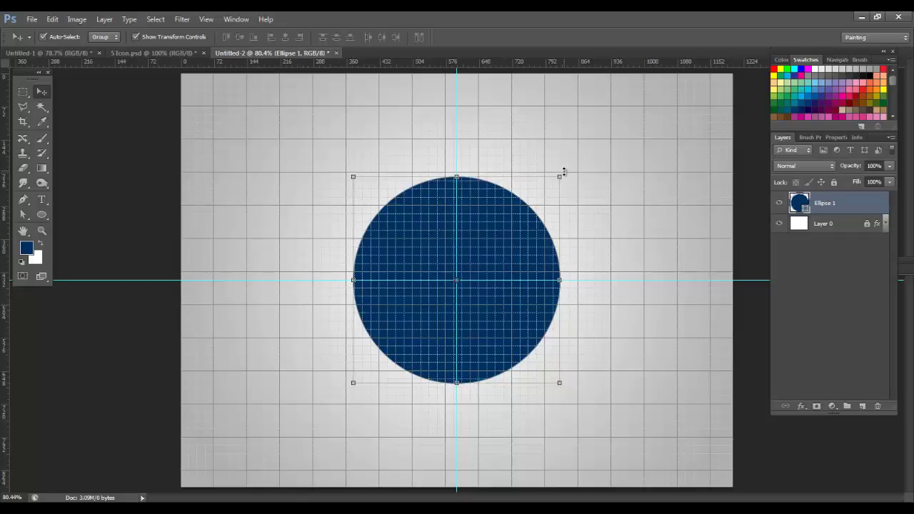
pyautogui.moveTo(563, 176); pyautogui.dragTo(574, 174)
pyautogui.click(574, 37)
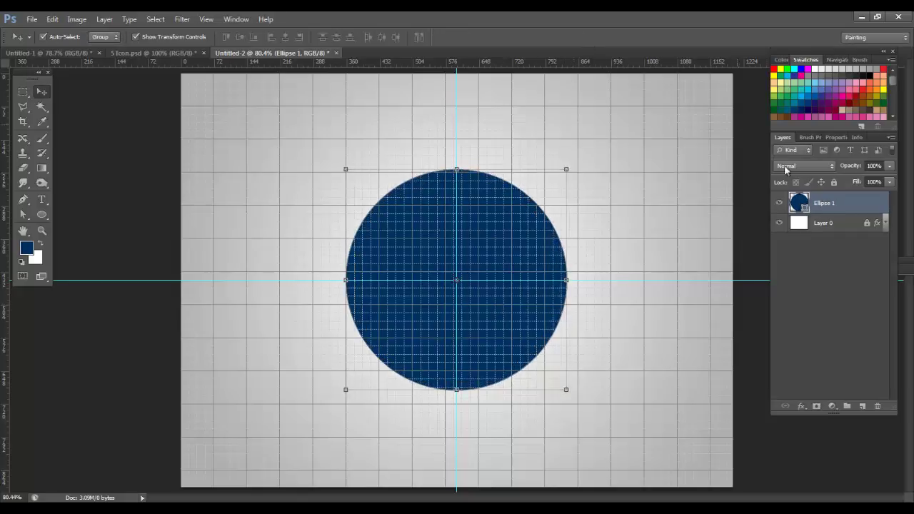
# - Rasterize the blue circle's shape layer and duplicate it onto a new layer
pyautogui.rightClick(851, 206)
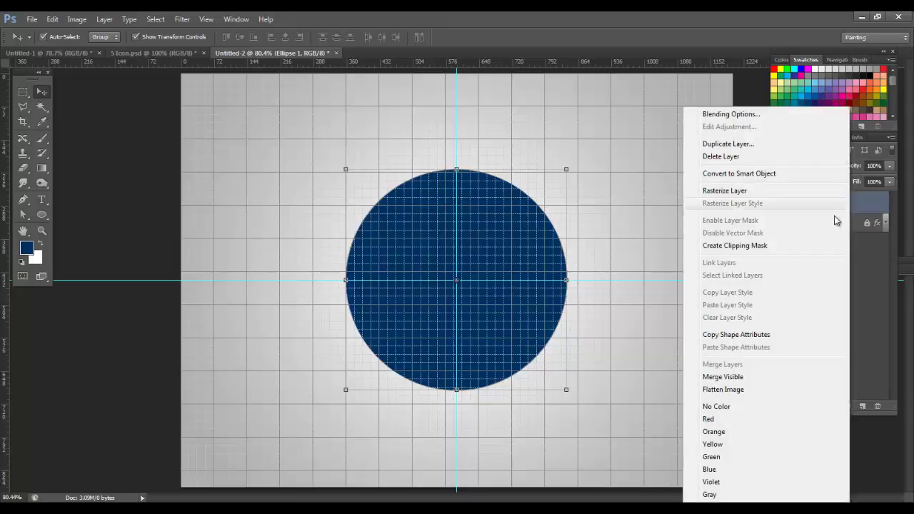
pyautogui.click(736, 191)
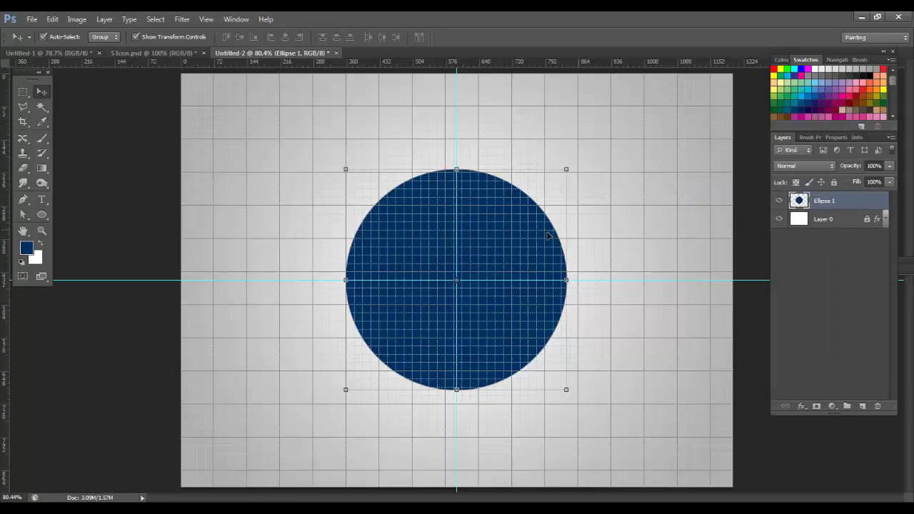
pyautogui.click(106, 20)
pyautogui.moveTo(114, 32)
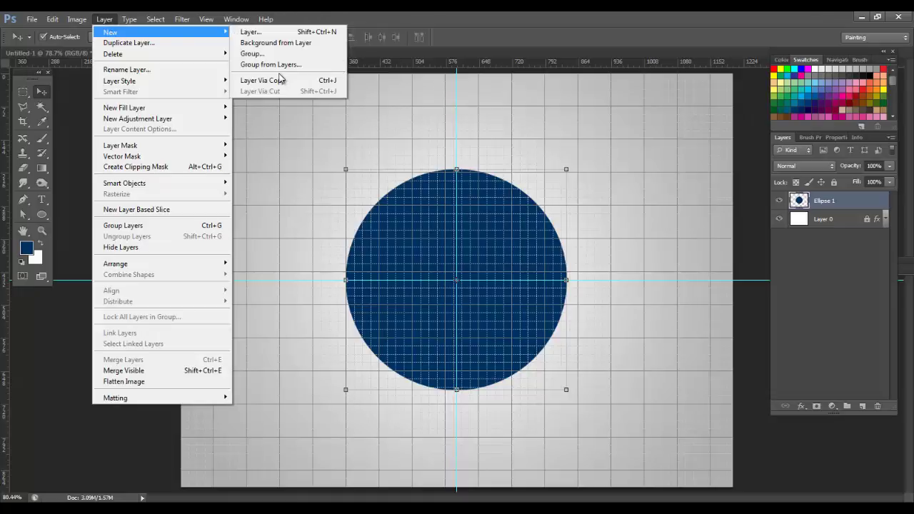
pyautogui.click(287, 84)
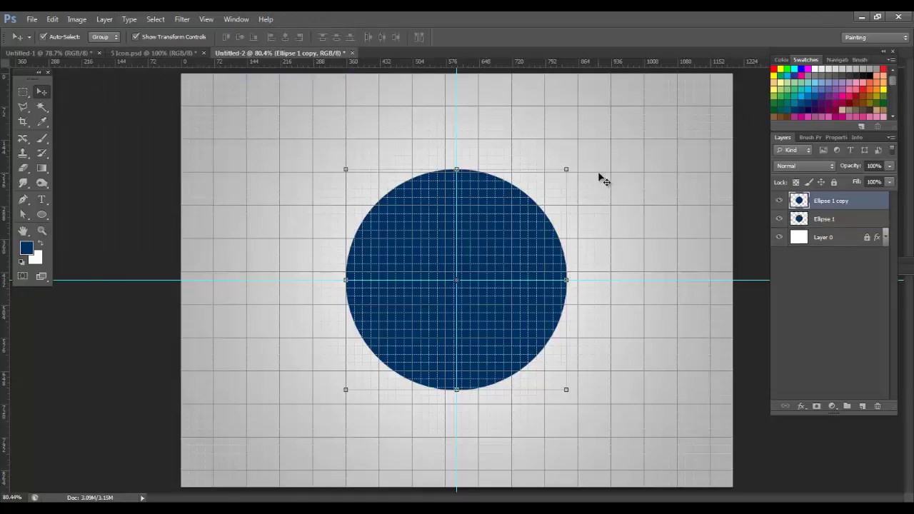
# - Give the copied circle an orange-red Color Overlay and shrink it around its centre to about 340 px wide
pyautogui.doubleClick(866, 201)
pyautogui.click(487, 250)
pyautogui.click(775, 136)
pyautogui.press('v')
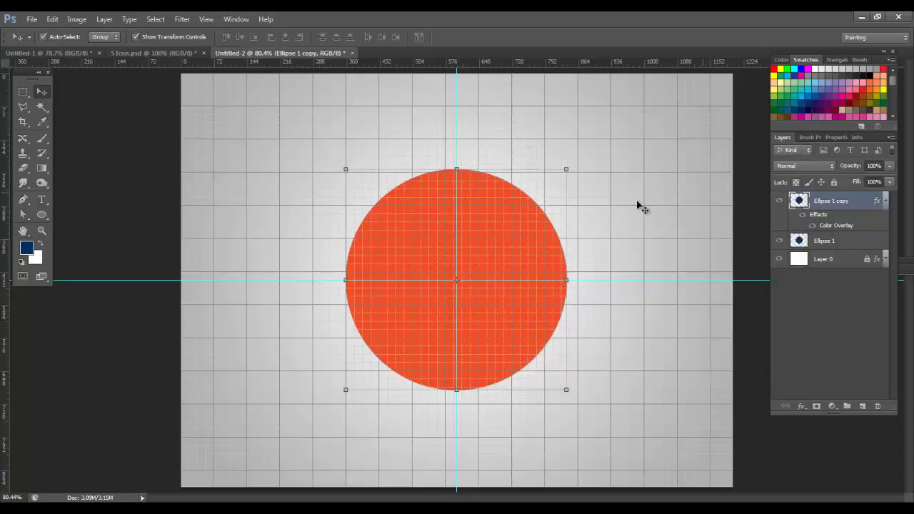
pyautogui.moveTo(567, 170); pyautogui.dragTo(556, 202)
pyautogui.click(573, 37)
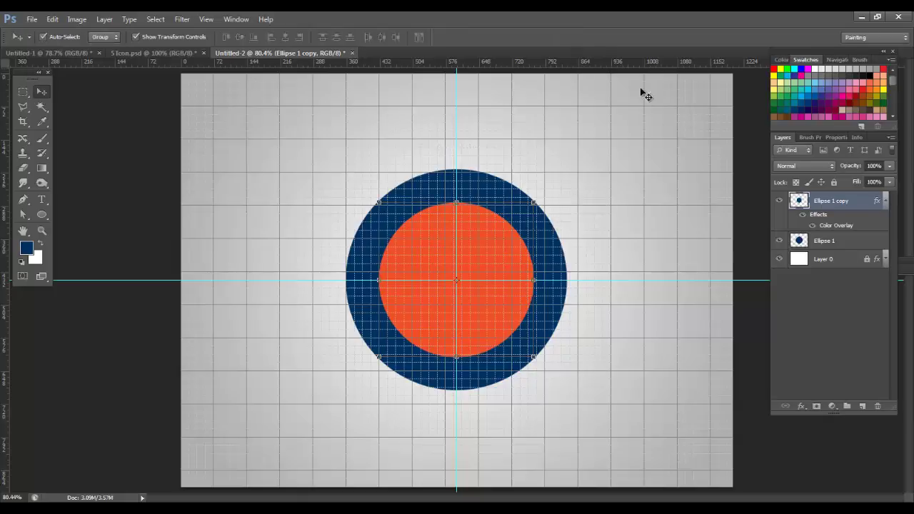
# - Load the orange-red circle's outline as a selection and delete that circle's layer
pyautogui.keyDown('ctrl'); pyautogui.click(798, 202); pyautogui.keyUp('ctrl')
pyautogui.moveTo(857, 201); pyautogui.dragTo(880, 406)
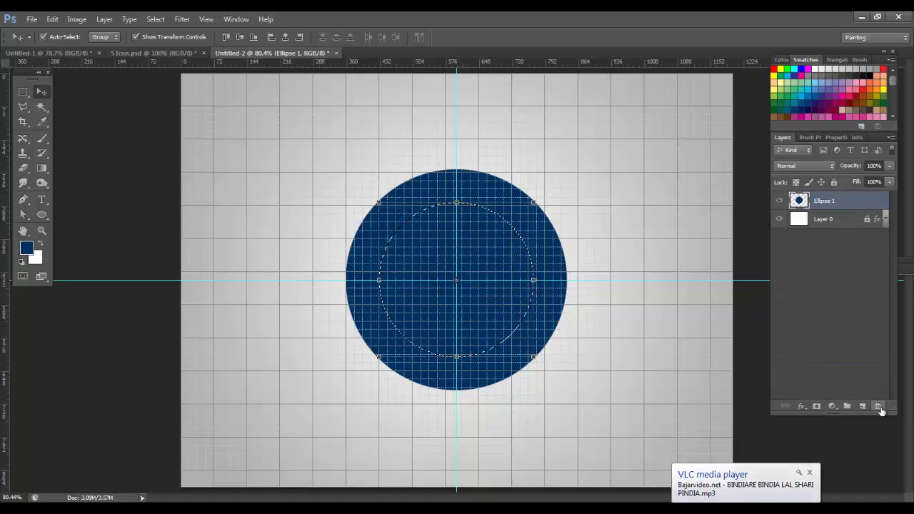
# - Cut the selected inner disc out of the blue circle onto a new layer and hide that layer
pyautogui.click(104, 19)
pyautogui.moveTo(107, 32)
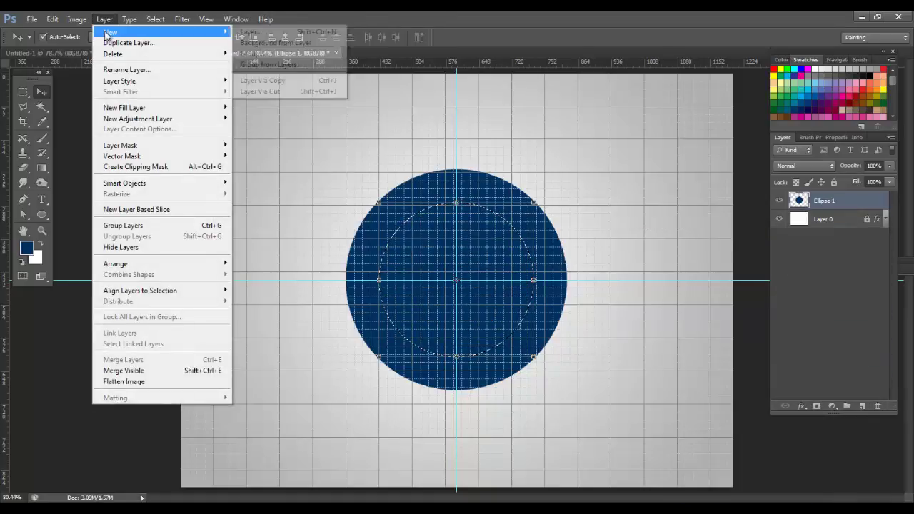
pyautogui.click(286, 92)
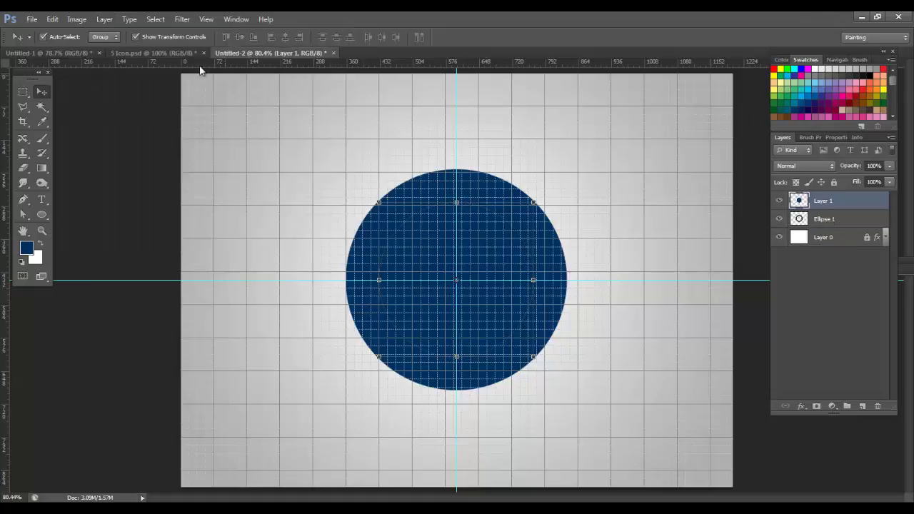
pyautogui.click(781, 204)
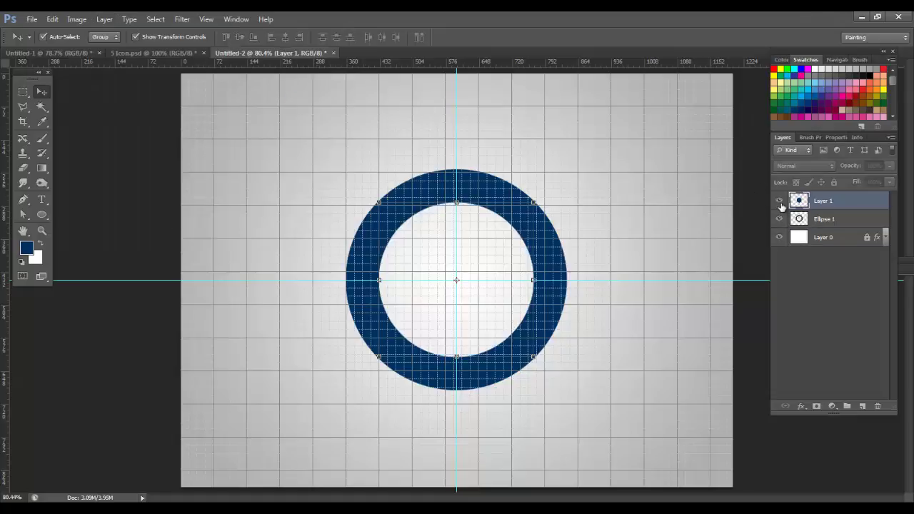
# - Outline the ring's upper-right quarter with the Pen tool, giving its lower end a pointed tip, and convert the path into a selection
pyautogui.click(781, 203)
pyautogui.click(783, 199)
pyautogui.click(847, 220)
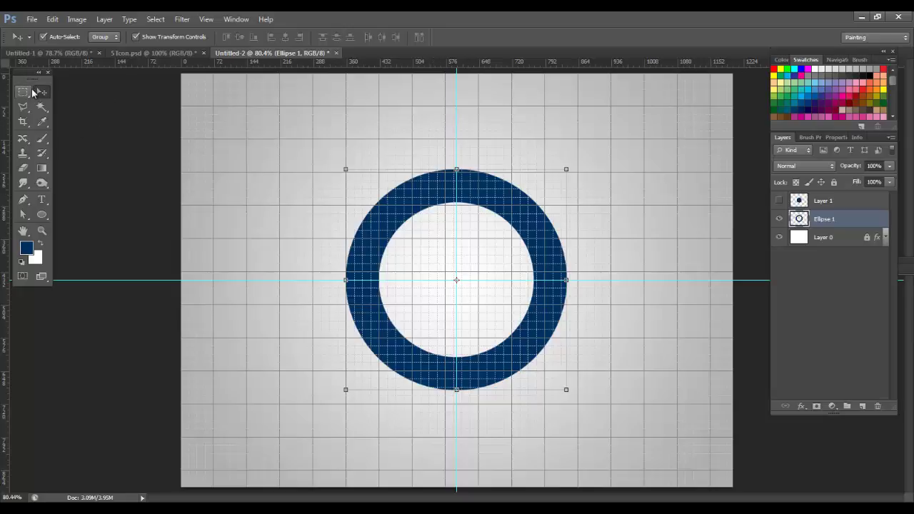
pyautogui.click(23, 200)
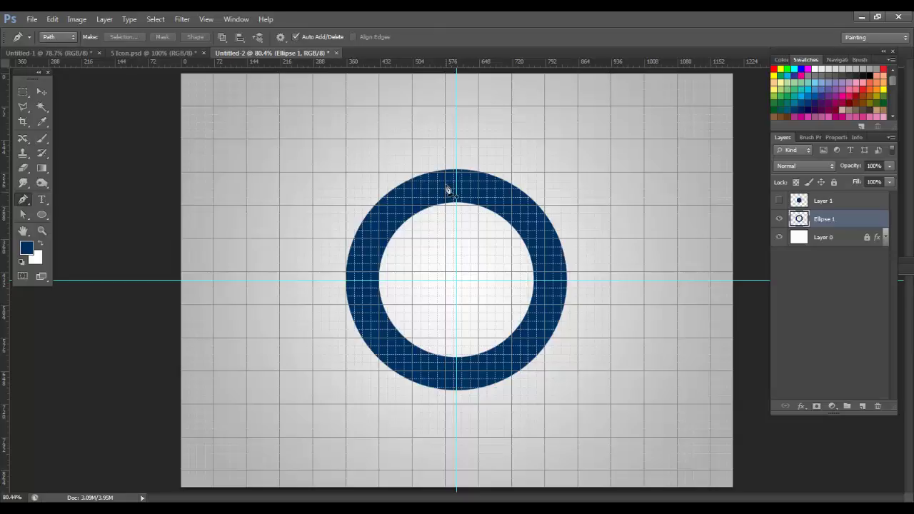
pyautogui.click(454, 166)
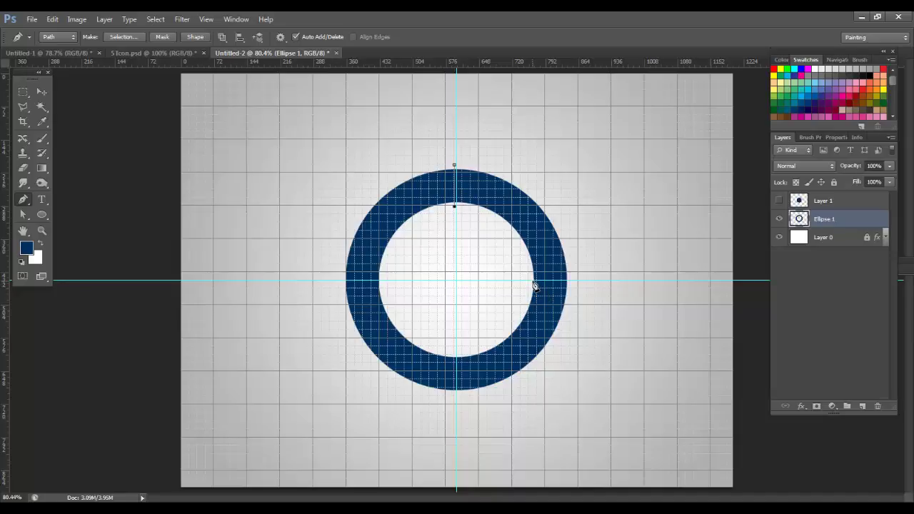
pyautogui.click(529, 281)
pyautogui.moveTo(577, 274); pyautogui.dragTo(562, 157)
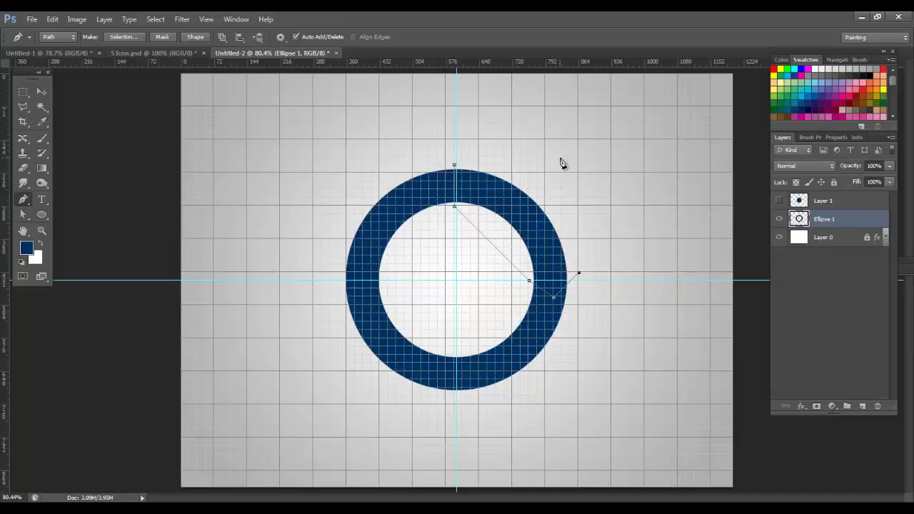
pyautogui.click(455, 166)
pyautogui.hotkey('ctrl', 'Return')
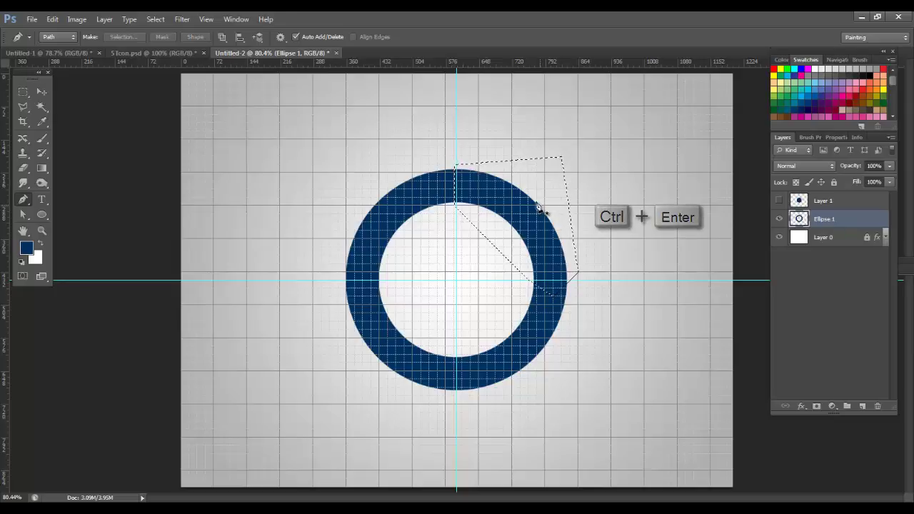
# - Cut the selected arrow-ended arc onto its own layer and delete the Ellipse 1 layer holding the rest of the ring
pyautogui.click(105, 20)
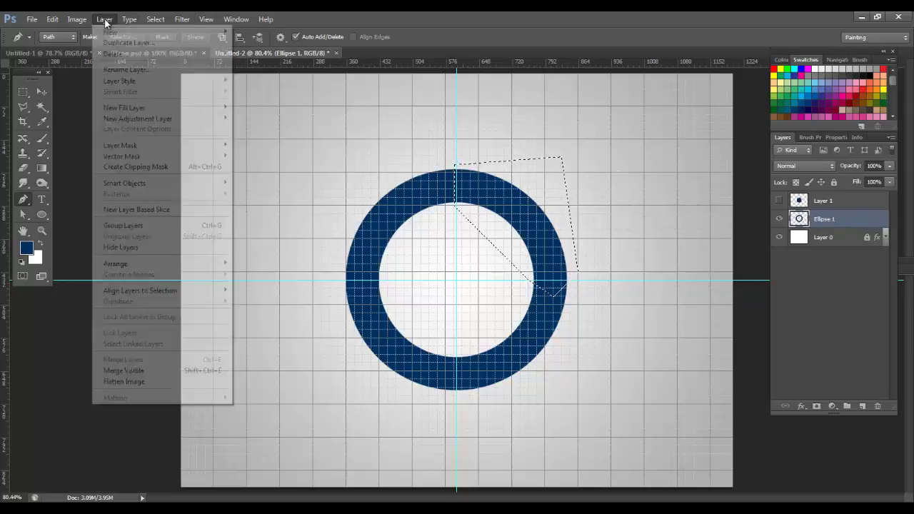
pyautogui.moveTo(142, 31)
pyautogui.click(275, 94)
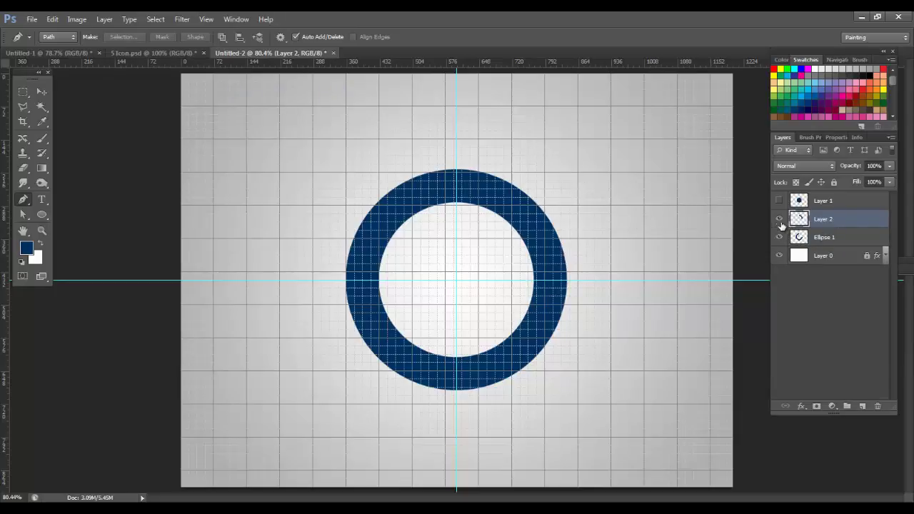
pyautogui.click(780, 239)
pyautogui.click(779, 238)
pyautogui.moveTo(851, 241); pyautogui.dragTo(878, 406)
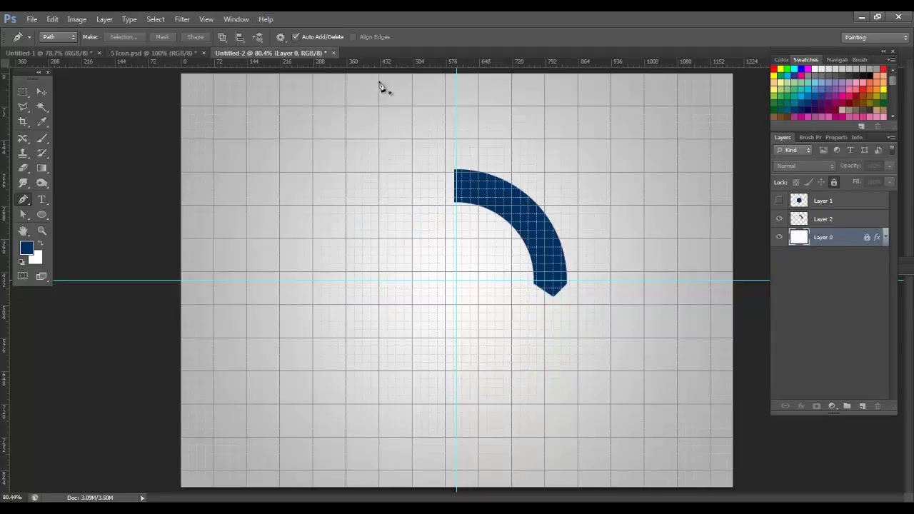
# - Show the hidden inner disc and shrink it around its centre to about 200 px wide
pyautogui.click(780, 201)
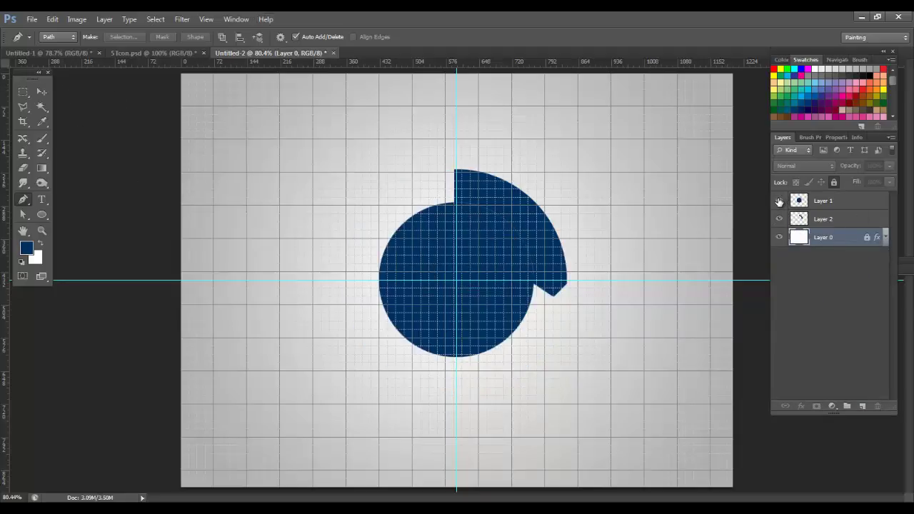
pyautogui.click(40, 91)
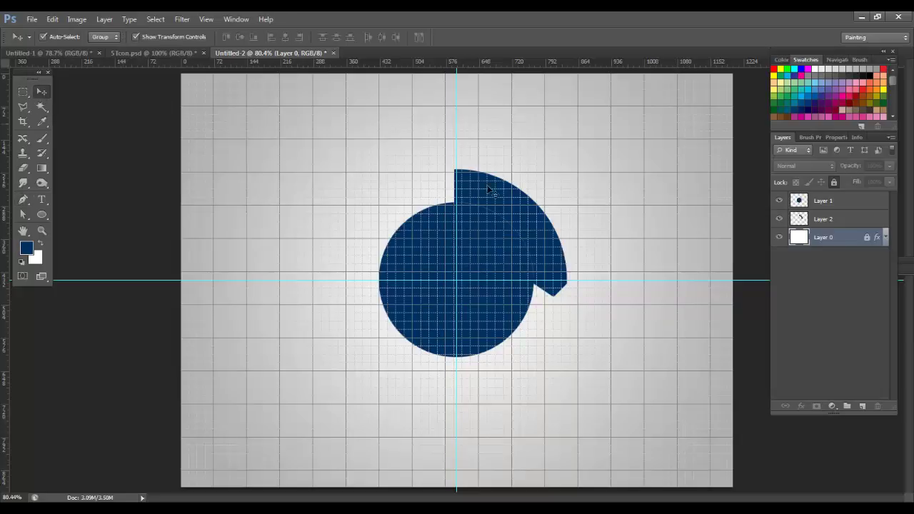
pyautogui.click(519, 234)
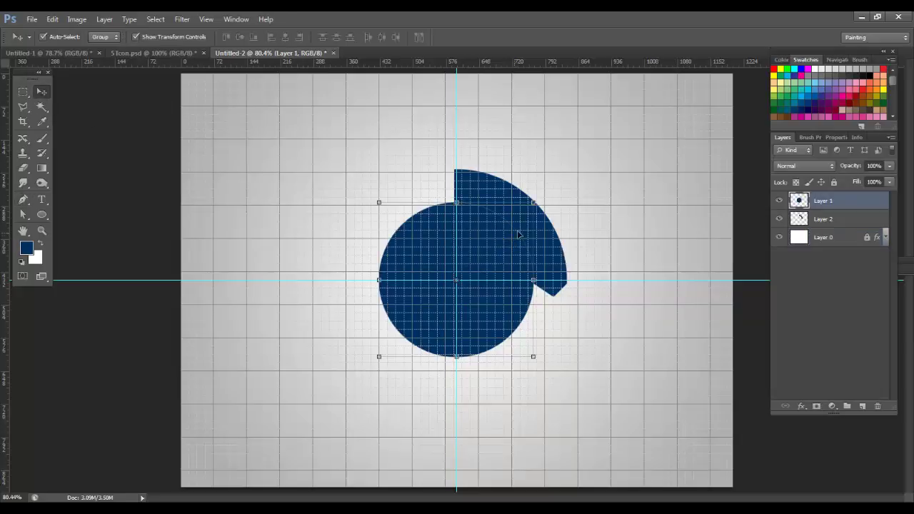
pyautogui.moveTo(535, 202); pyautogui.dragTo(504, 234)
pyautogui.click(574, 36)
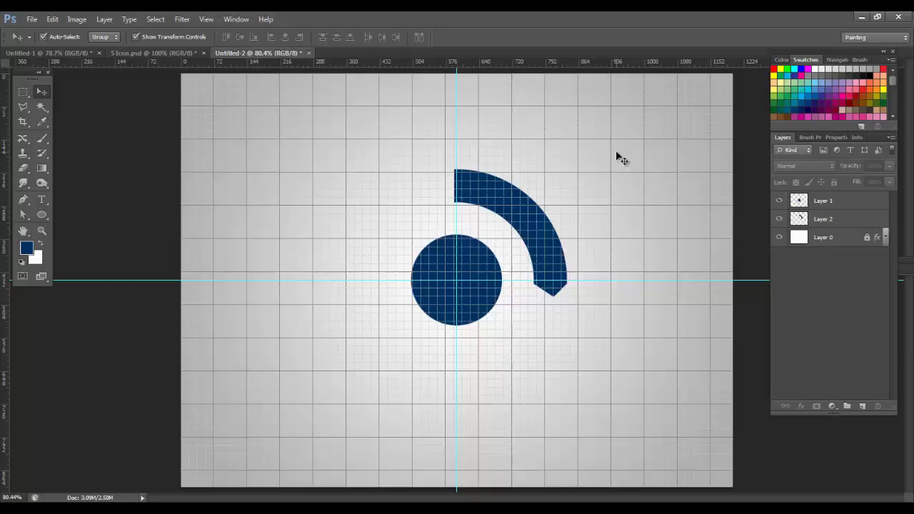
# - Rotate the arrow-ended arc by 90° around the intersection of the centre guides
pyautogui.click(507, 202)
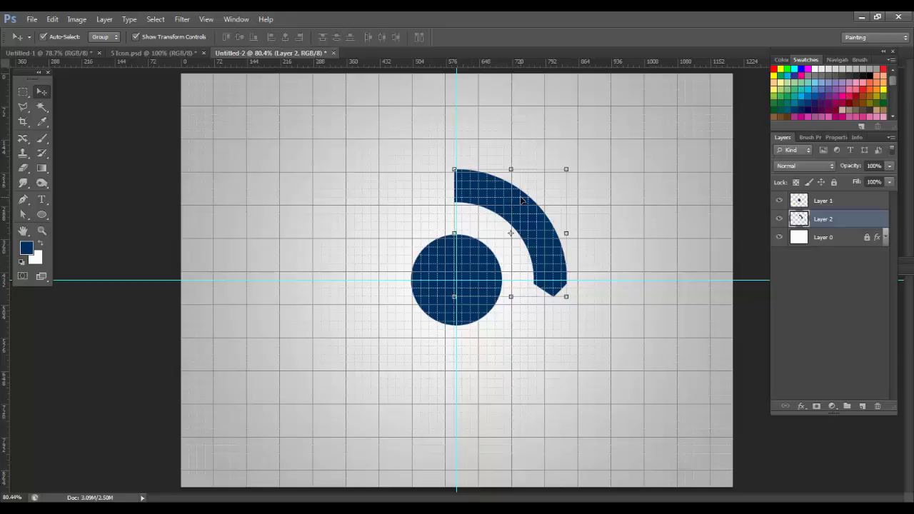
pyautogui.hotkey('ctrl', 't')
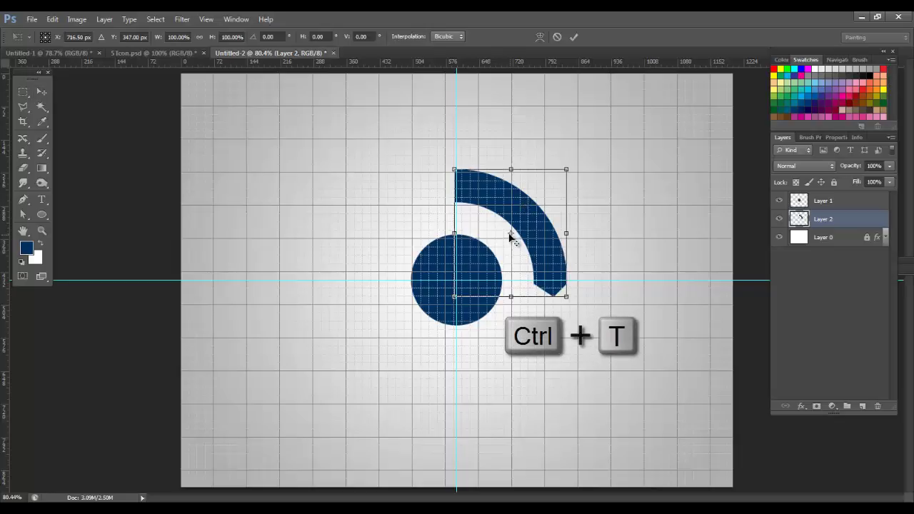
pyautogui.moveTo(512, 236); pyautogui.dragTo(457, 279)
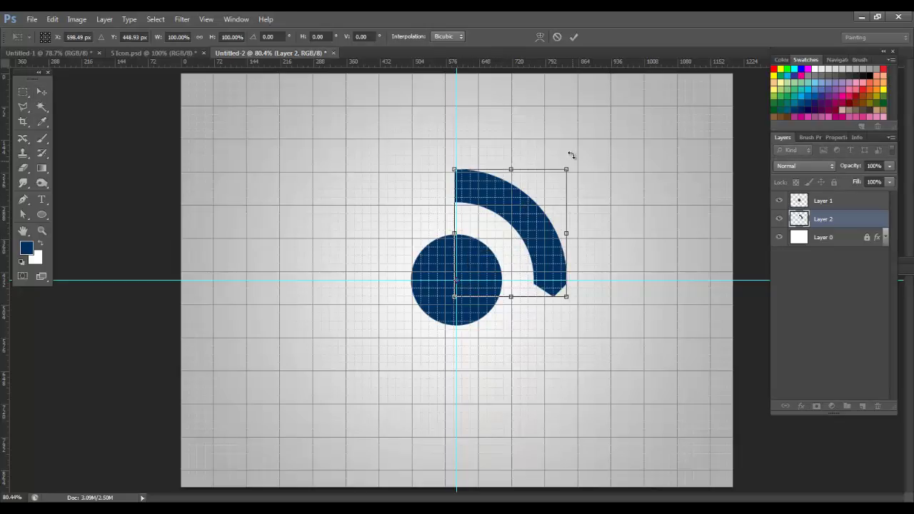
pyautogui.click(268, 37)
pyautogui.write('90')
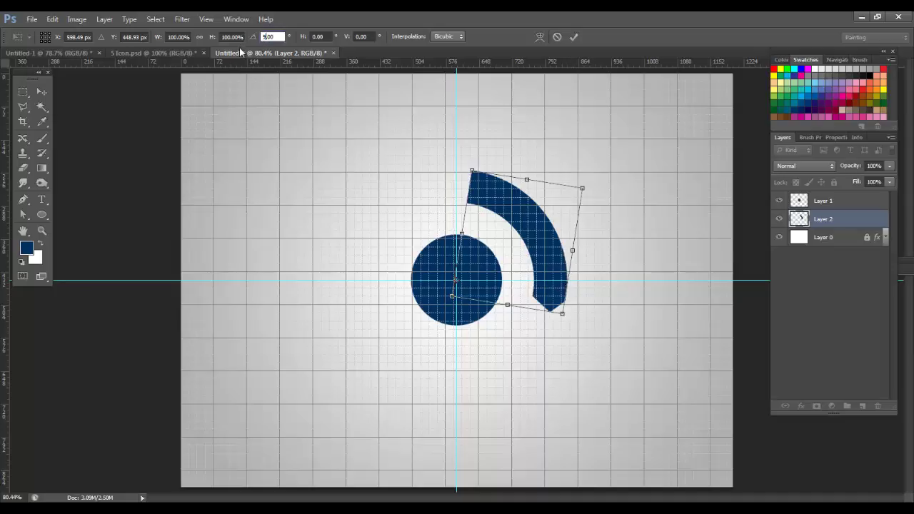
pyautogui.press('Return')
pyautogui.click(580, 37)
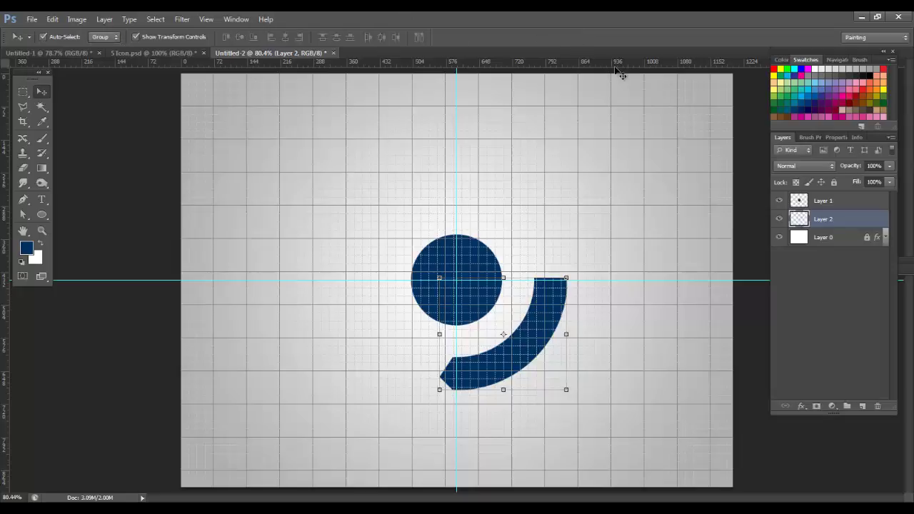
# - Repeat the 90° rotation on three duplicated arcs to complete the ring, leaving no layer selected
pyautogui.hotkey('ctrl', 'shift', 'alt', 't')
pyautogui.hotkey('ctrl', 'shift', 'alt', 't')
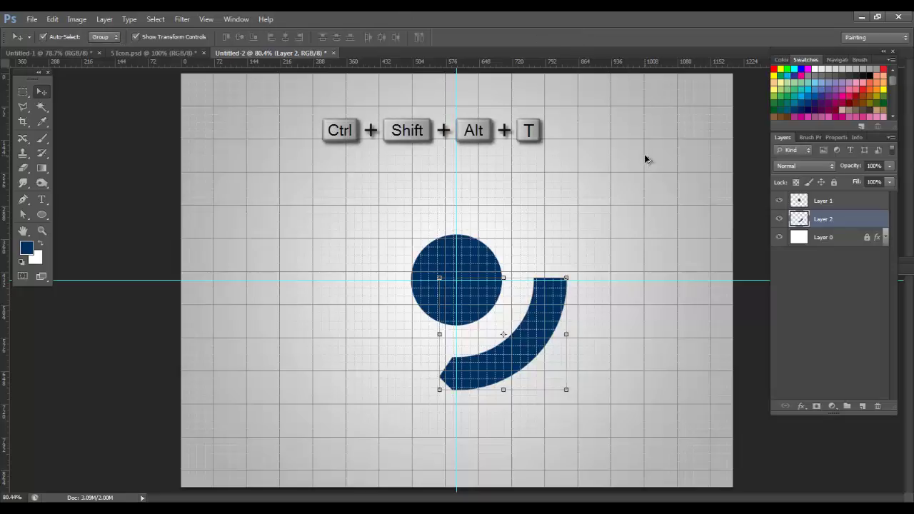
pyautogui.hotkey('ctrl', 'shift', 'alt', 't')
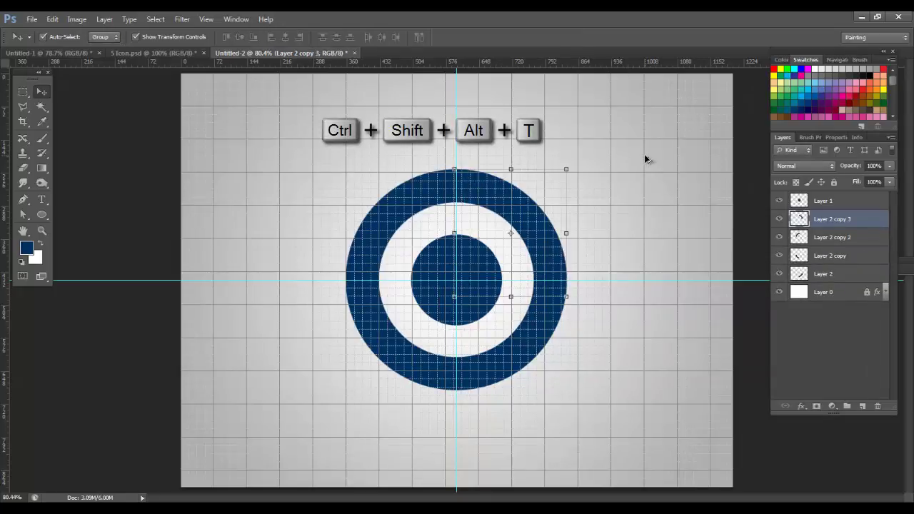
pyautogui.click(397, 81)
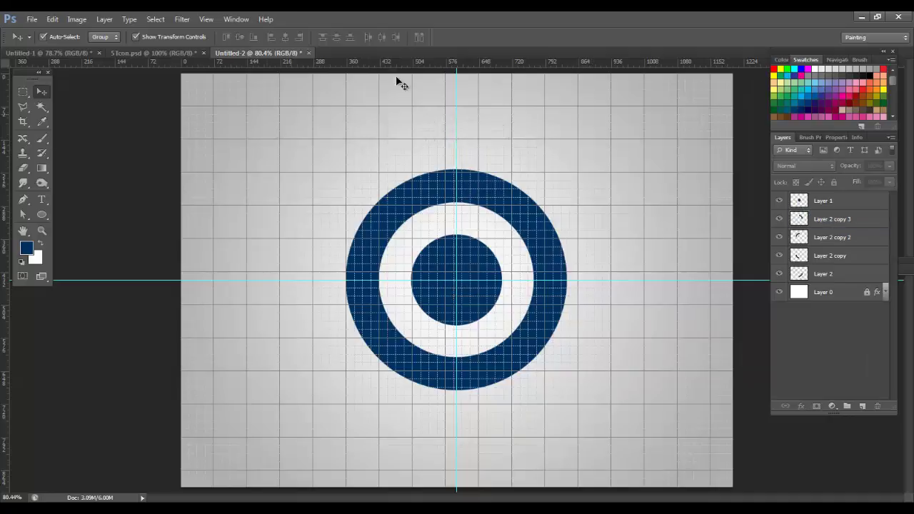
# - Hide the grid and the guides
pyautogui.click(205, 20)
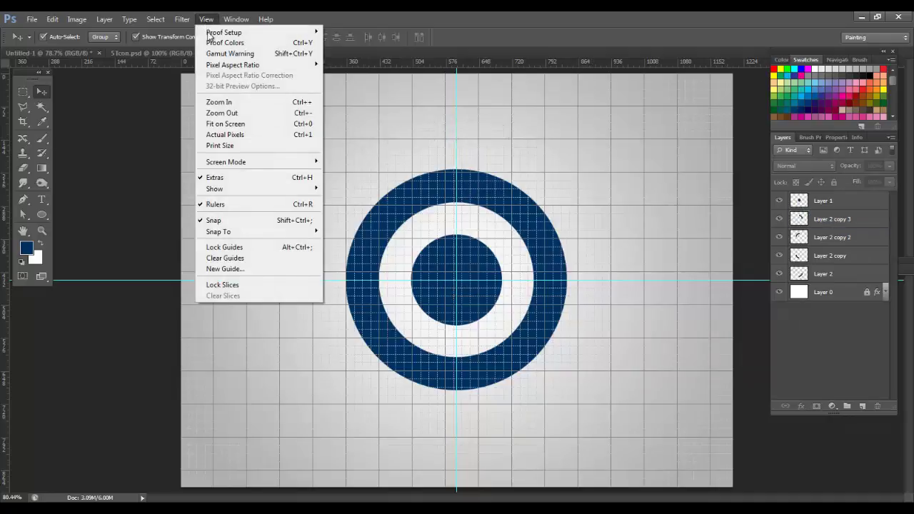
pyautogui.moveTo(247, 188)
pyautogui.click(362, 219)
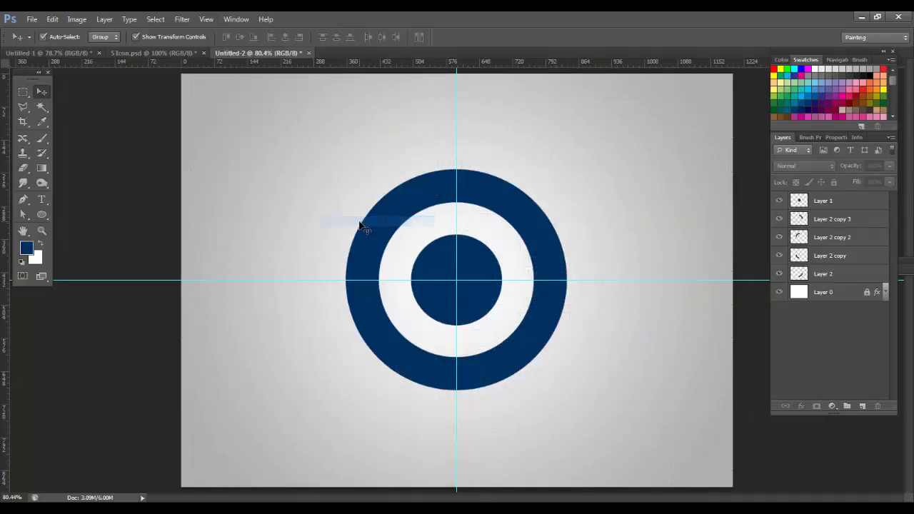
pyautogui.click(206, 19)
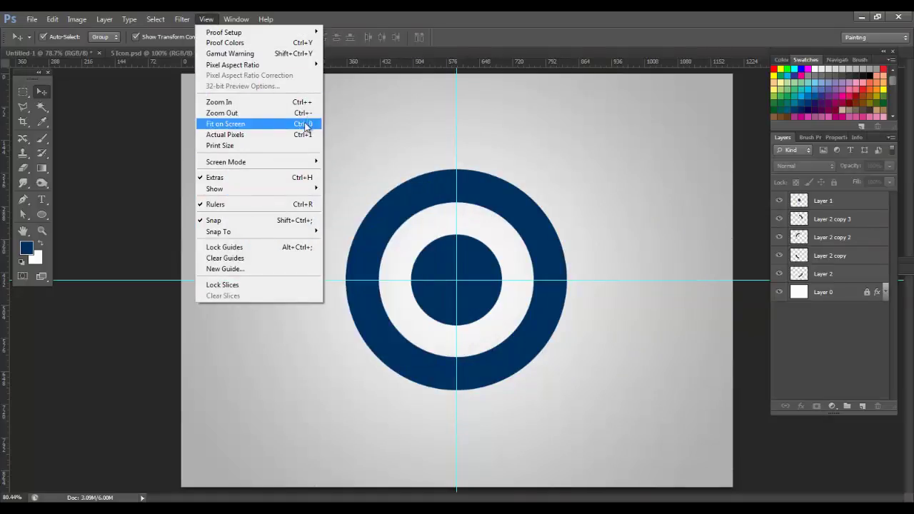
pyautogui.moveTo(271, 189)
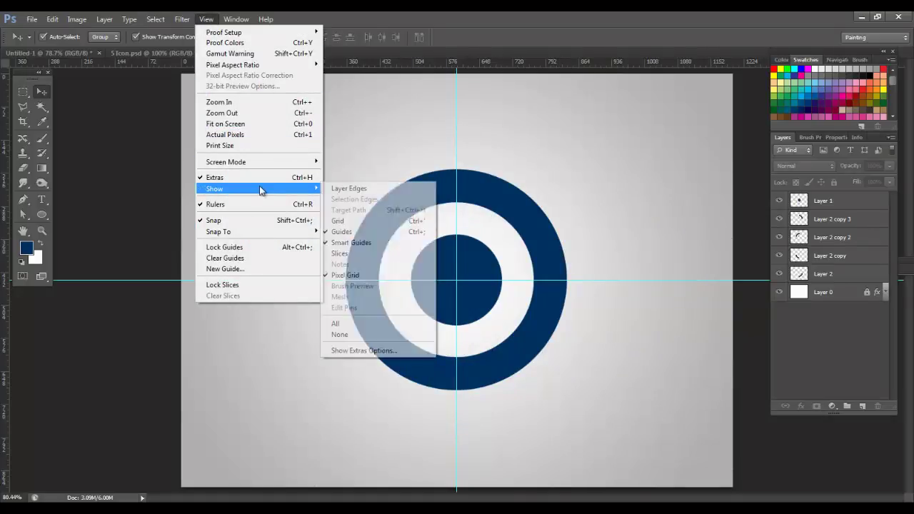
pyautogui.click(409, 230)
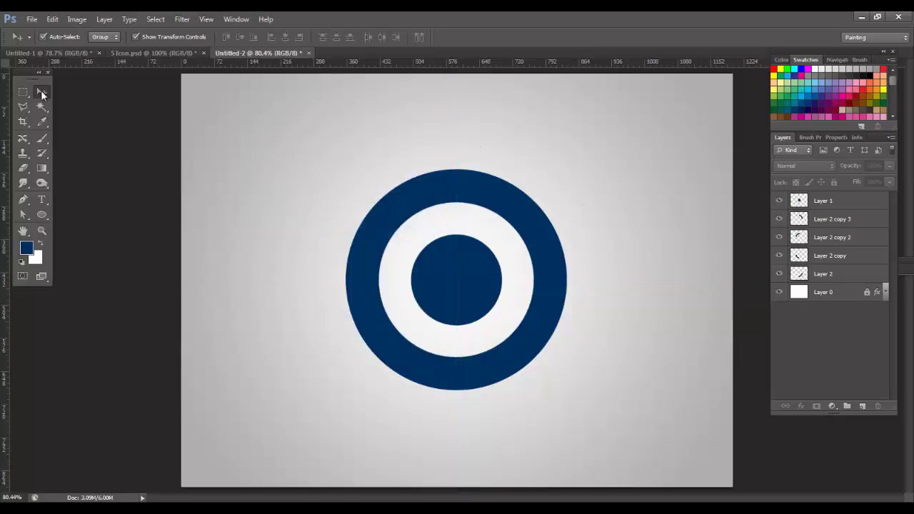
# - Copy the four-colour reference circle from the Untitled-1 document into Untitled-2 and move its layer to the top of the stack
pyautogui.click(530, 206)
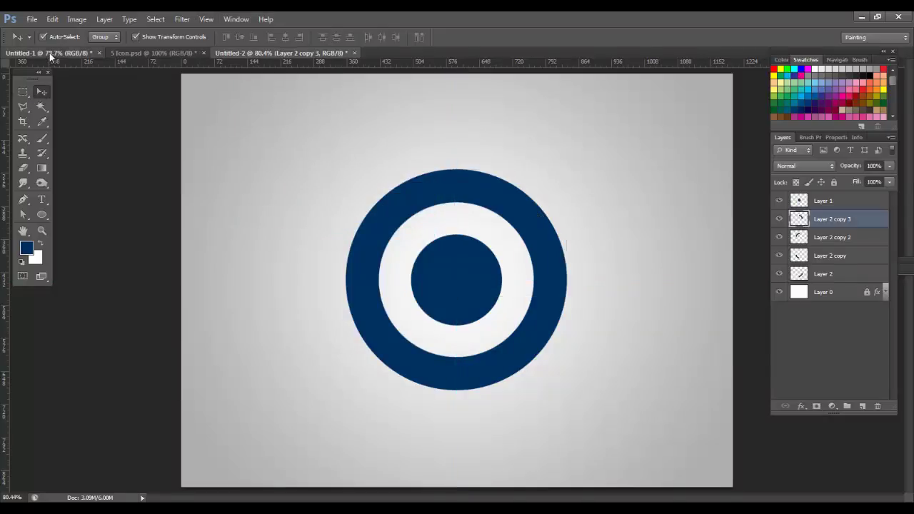
pyautogui.click(50, 54)
pyautogui.moveTo(782, 202); pyautogui.dragTo(300, 142)
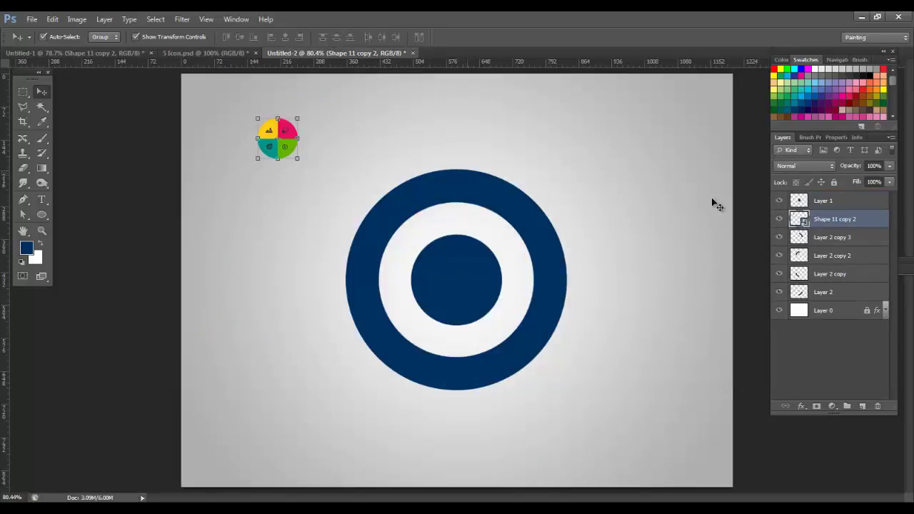
pyautogui.moveTo(843, 218); pyautogui.dragTo(836, 198)
pyautogui.click(514, 187)
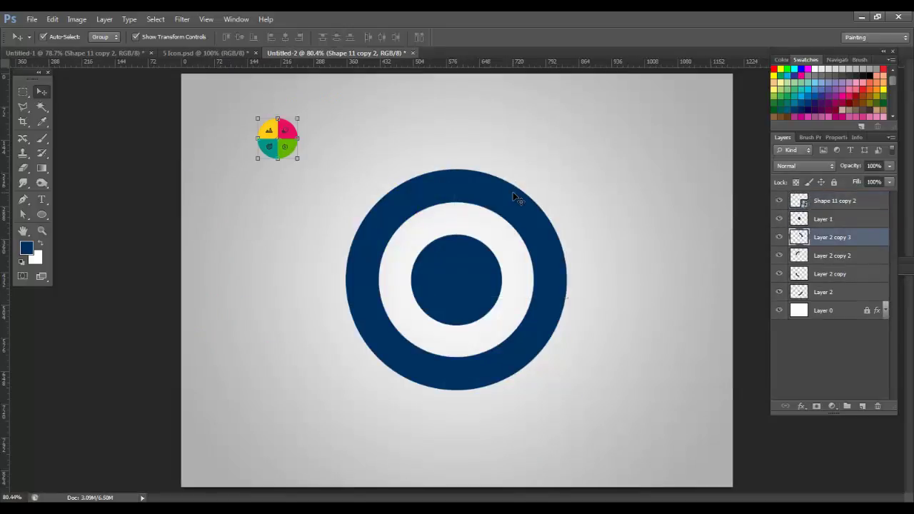
# - Select the inner disc's layer and show the guides again
pyautogui.click(471, 250)
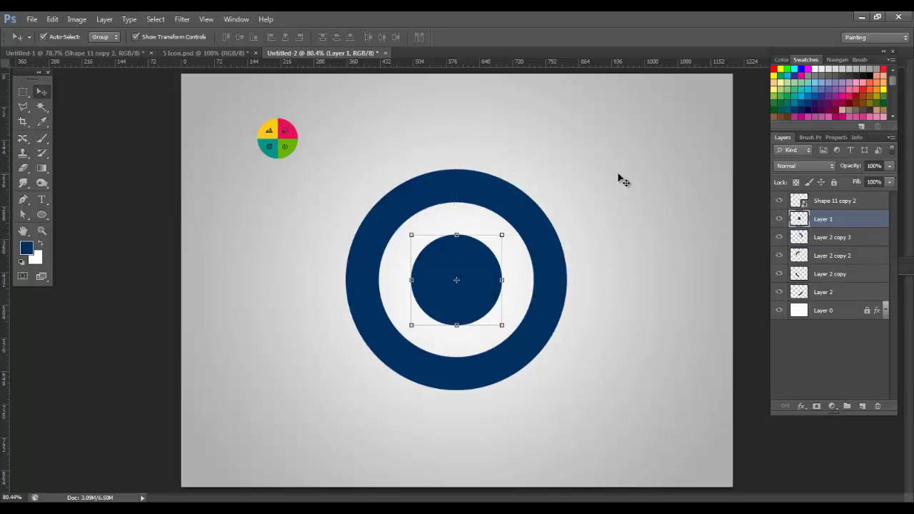
pyautogui.click(205, 20)
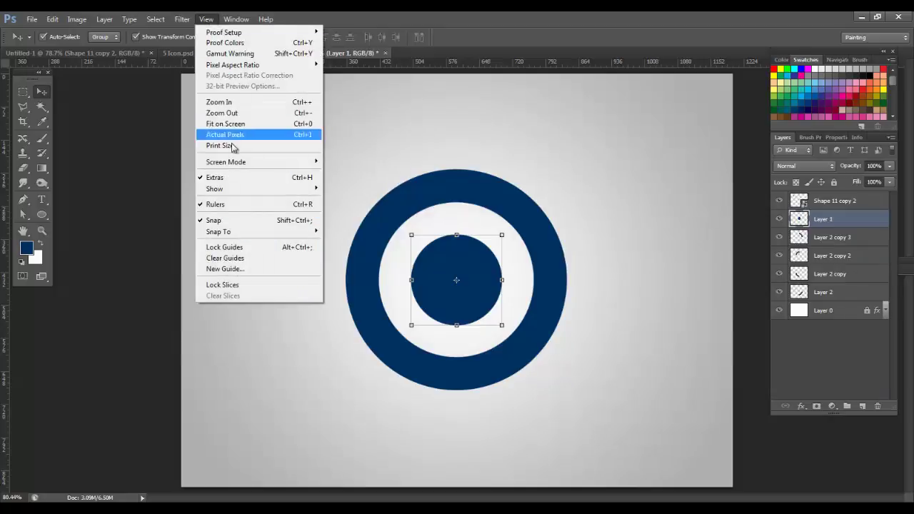
pyautogui.moveTo(237, 190)
pyautogui.click(413, 231)
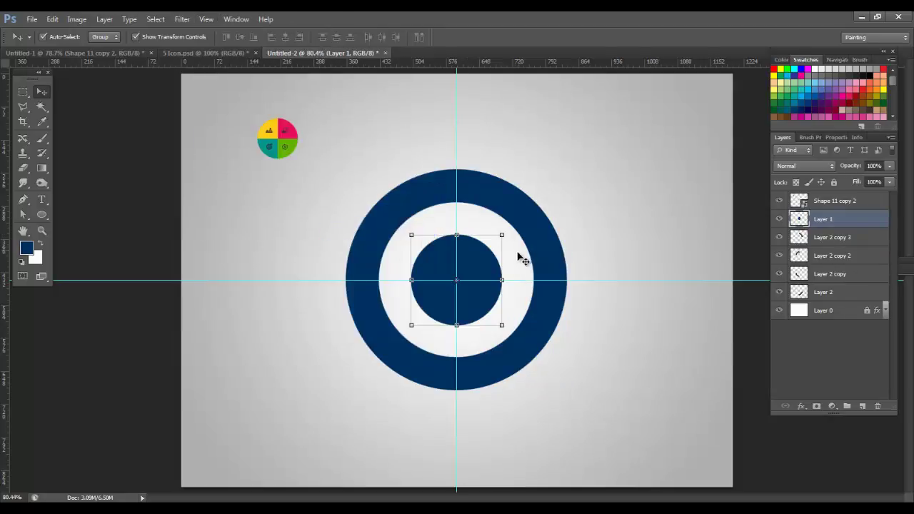
# - Select the inner disc's upper half with a rectangular marquee down to the horizontal guide and cut it onto a new layer
pyautogui.click(19, 93)
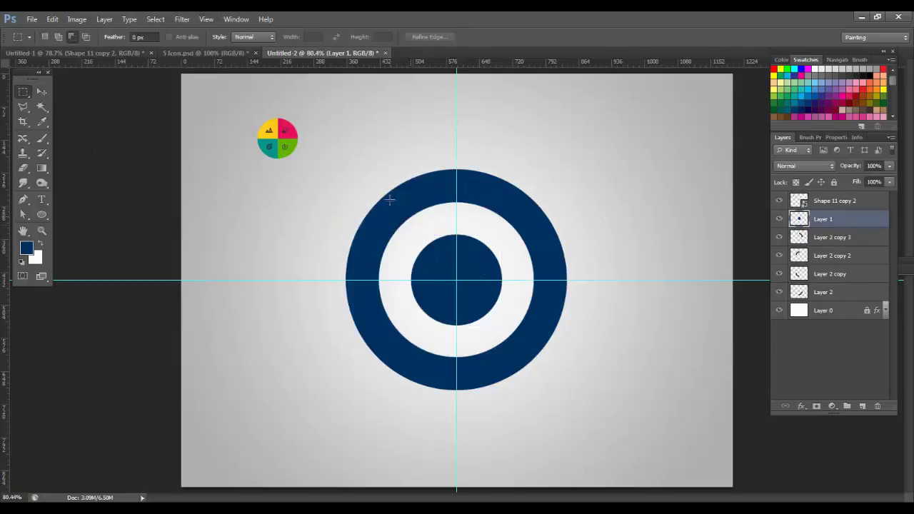
pyautogui.moveTo(362, 190); pyautogui.dragTo(557, 280)
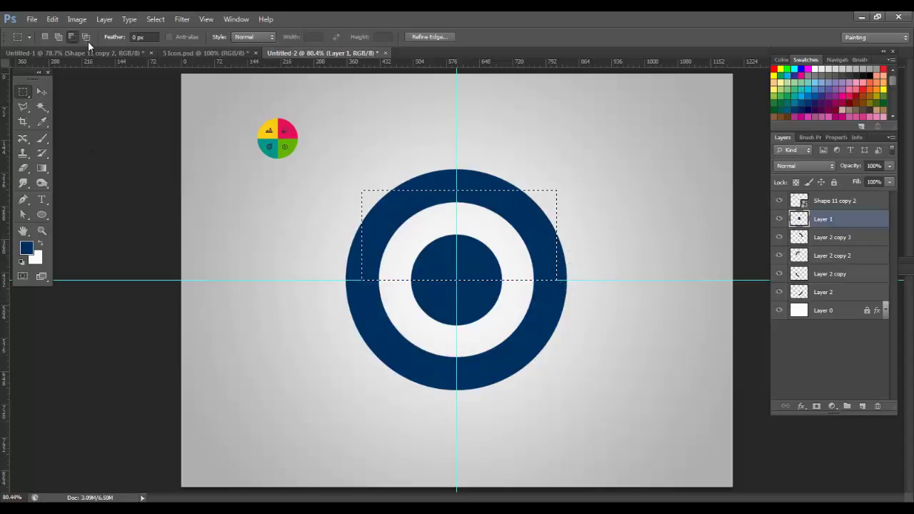
pyautogui.click(104, 20)
pyautogui.moveTo(179, 32)
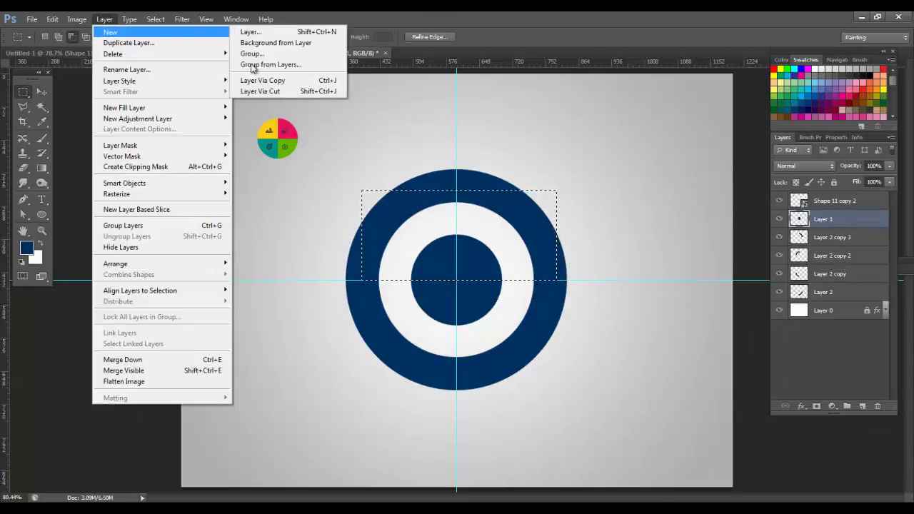
pyautogui.click(280, 91)
pyautogui.click(779, 220)
pyautogui.click(779, 219)
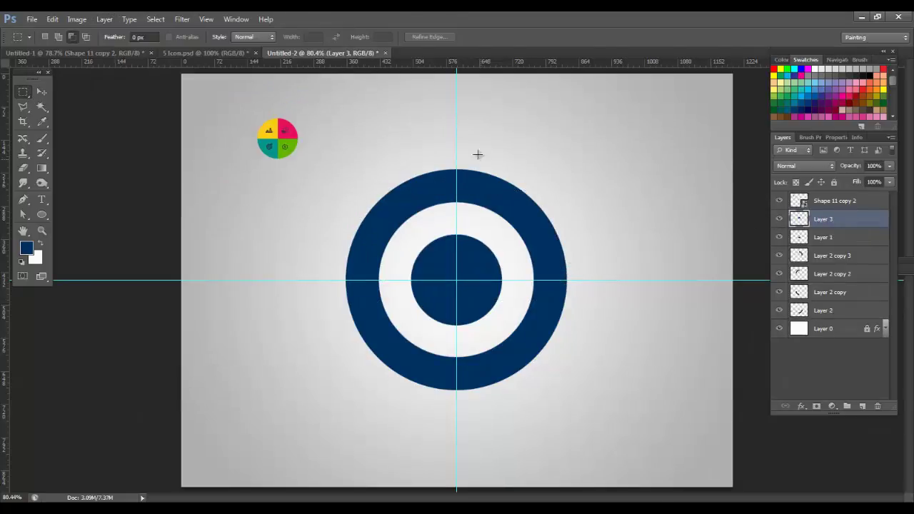
# - Select the right half of the disc's upper half with a rectangular marquee along the vertical guide and cut it onto a new layer
pyautogui.moveTo(456, 121); pyautogui.dragTo(540, 367)
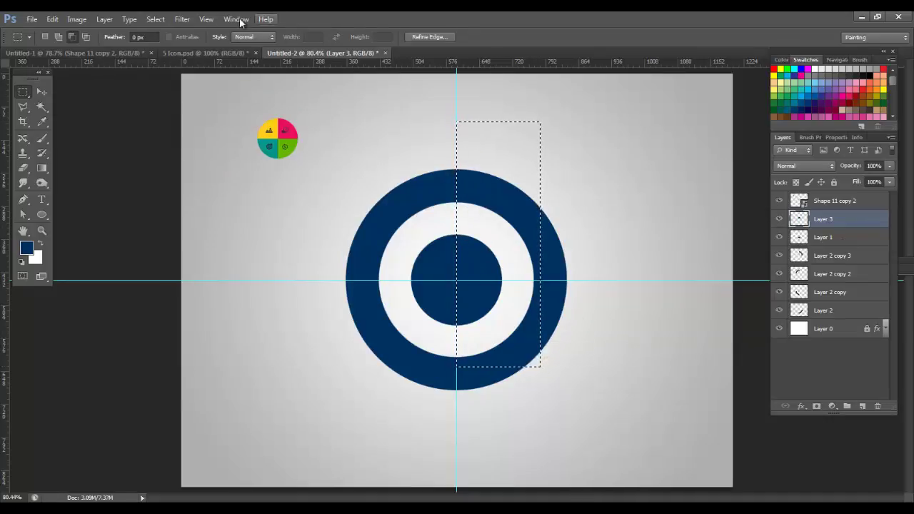
pyautogui.click(105, 19)
pyautogui.moveTo(107, 31)
pyautogui.click(259, 90)
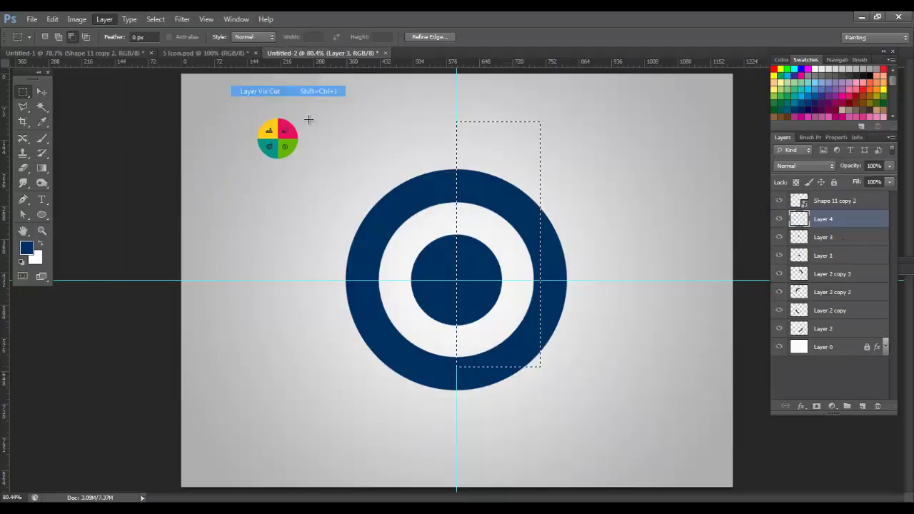
pyautogui.click(779, 219)
pyautogui.click(779, 219)
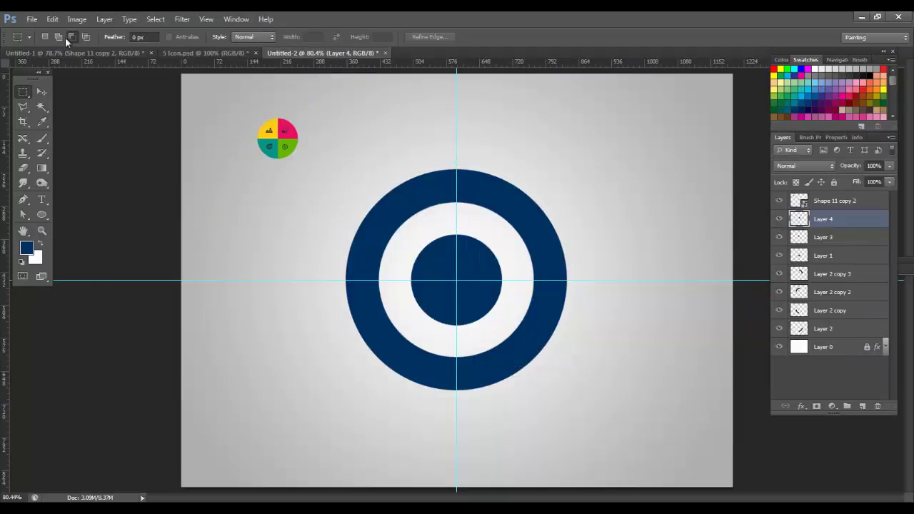
# - Select the right half of the disc's lower half with a rectangular marquee along the vertical guide and cut it onto a new layer
pyautogui.click(47, 90)
pyautogui.click(482, 303)
pyautogui.click(779, 274)
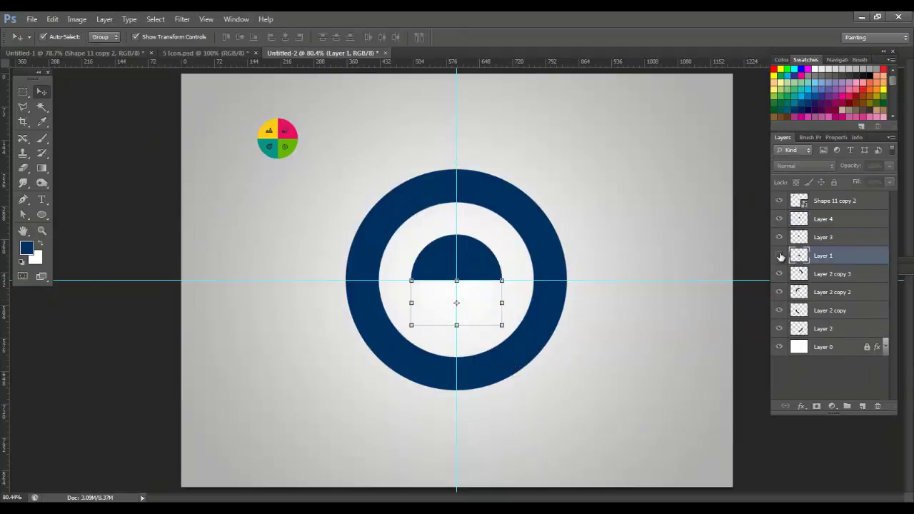
pyautogui.click(779, 274)
pyautogui.click(22, 92)
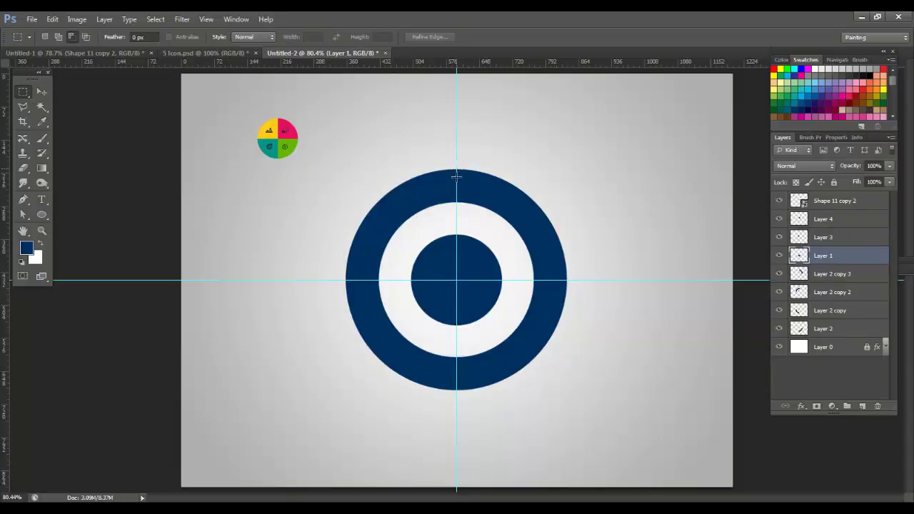
pyautogui.moveTo(457, 169); pyautogui.dragTo(529, 398)
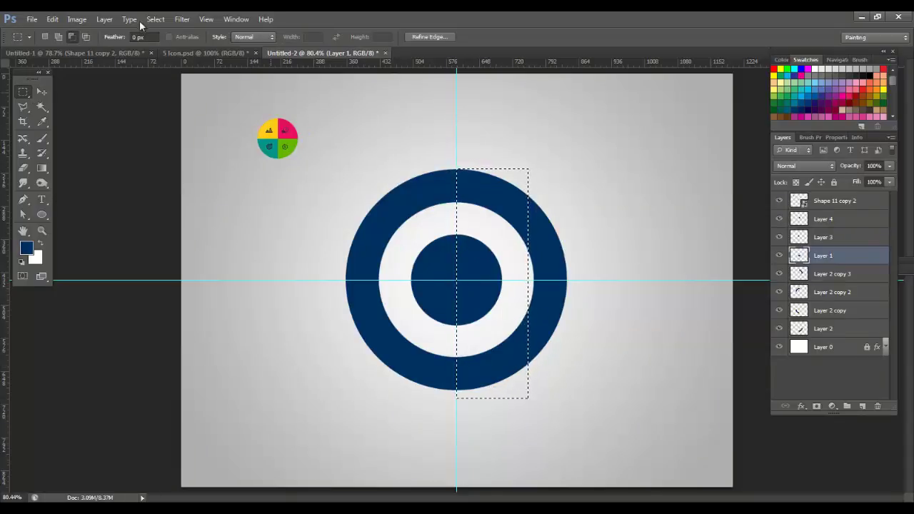
pyautogui.click(105, 18)
pyautogui.moveTo(114, 31)
pyautogui.click(285, 90)
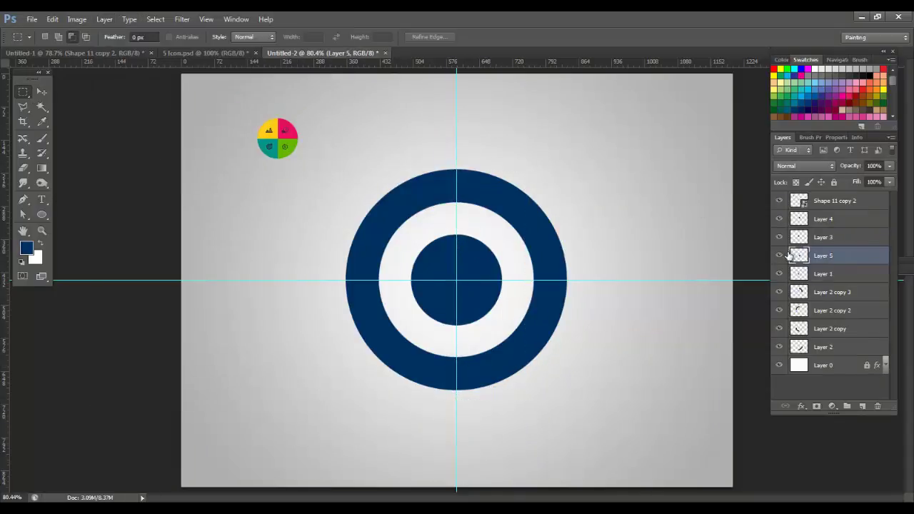
pyautogui.click(779, 255)
pyautogui.click(779, 255)
# - Give the disc's upper-right quarter a Color Overlay in the pink (e7006a) sampled from the reference circle
pyautogui.click(42, 92)
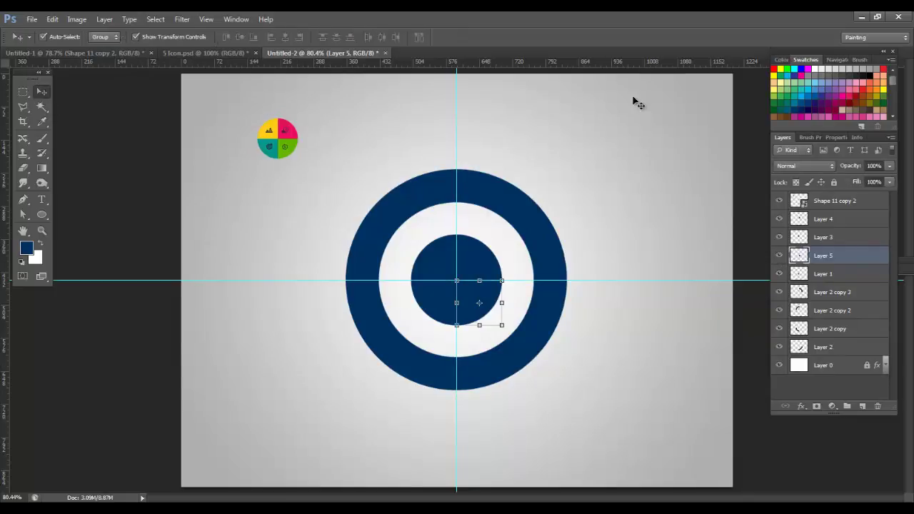
pyautogui.click(834, 217)
pyautogui.doubleClick(867, 222)
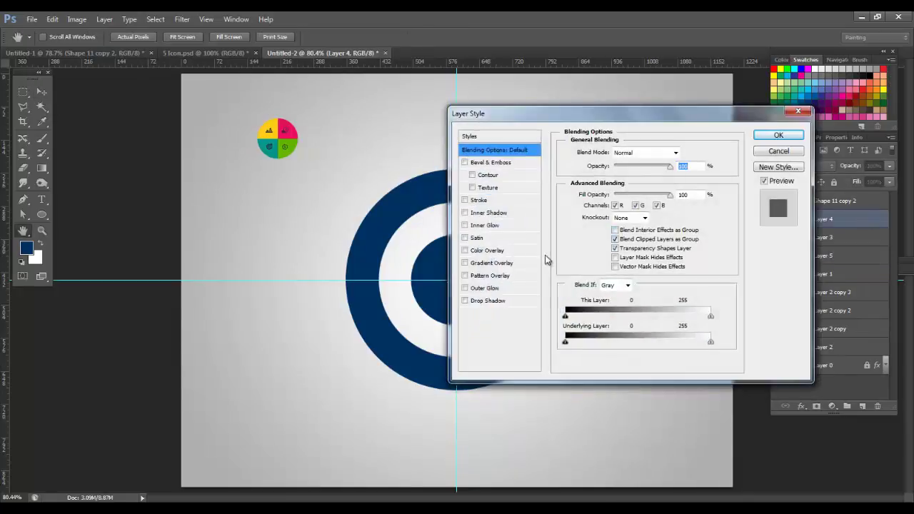
pyautogui.click(487, 250)
pyautogui.click(685, 152)
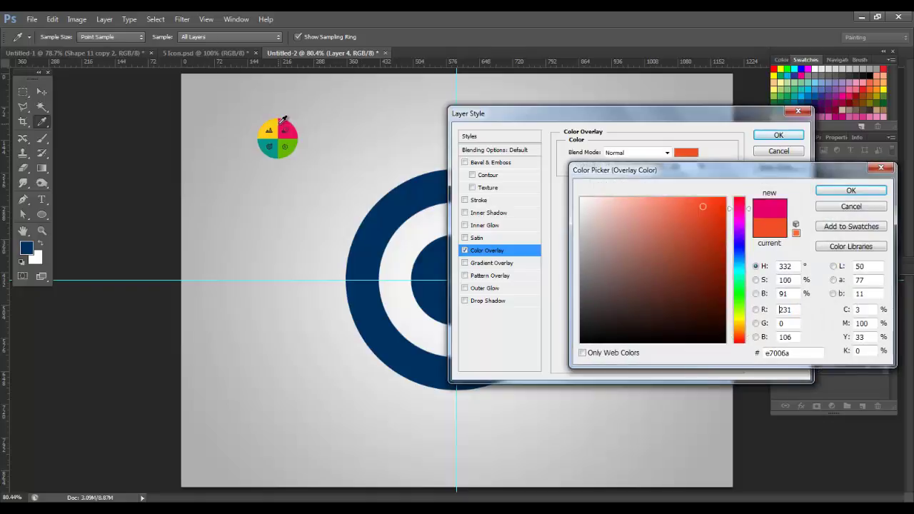
pyautogui.click(285, 130)
pyautogui.click(802, 135)
# - Give the disc's lower-right quarter a Color Overlay in the green sampled from the reference circle
pyautogui.click(479, 317)
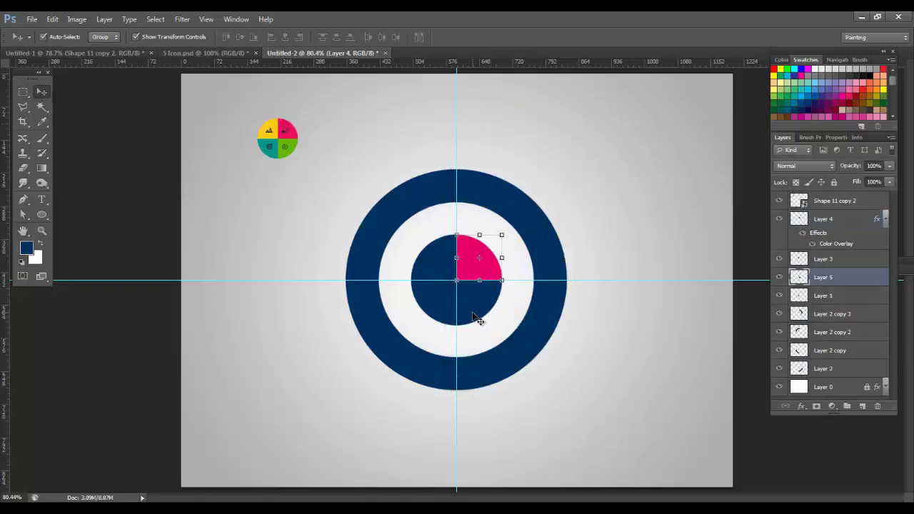
pyautogui.doubleClick(867, 277)
pyautogui.click(488, 249)
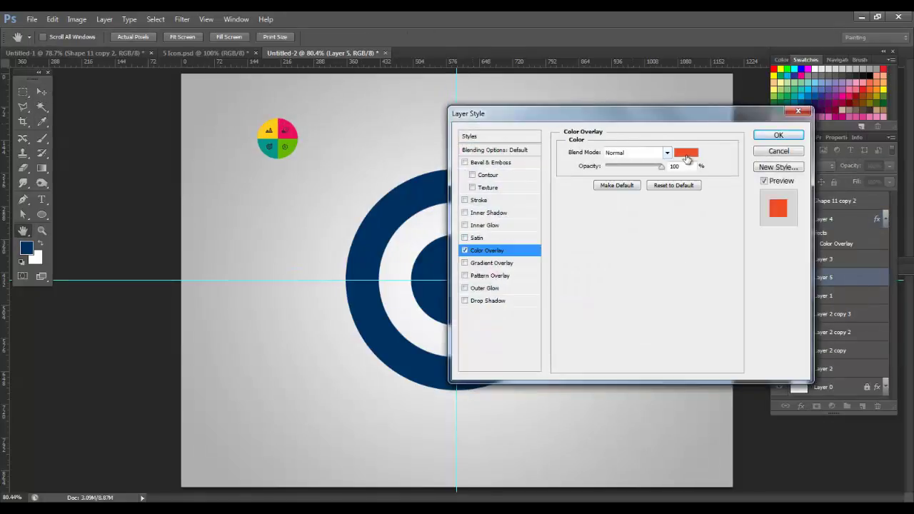
pyautogui.click(685, 152)
pyautogui.click(285, 146)
pyautogui.click(850, 190)
pyautogui.click(778, 134)
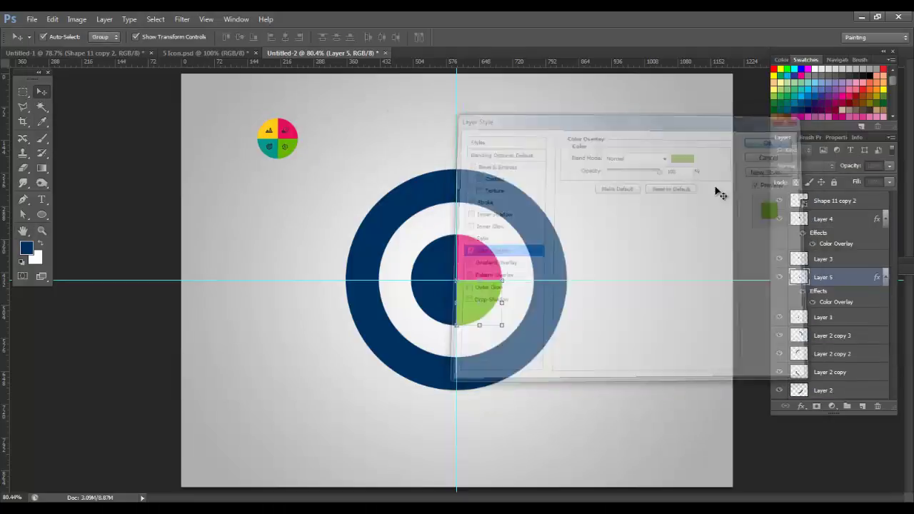
# - Give the disc's lower-left quarter a Color Overlay in the teal (019589) sampled from the reference circle
pyautogui.click(823, 317)
pyautogui.doubleClick(845, 318)
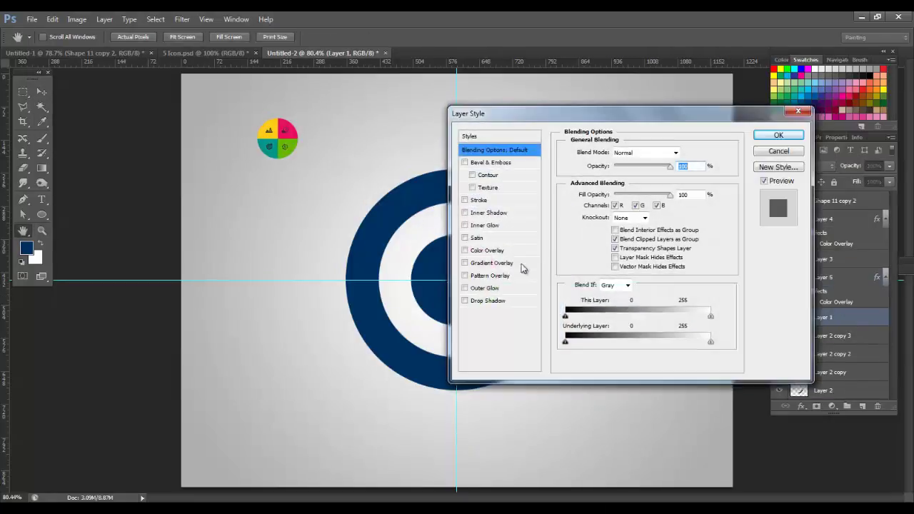
pyautogui.click(491, 250)
pyautogui.click(685, 152)
pyautogui.click(268, 143)
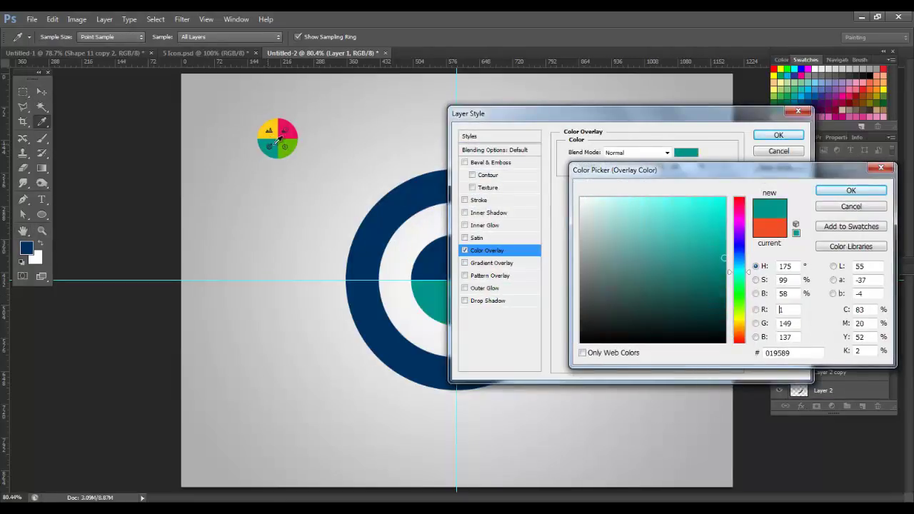
pyautogui.click(850, 190)
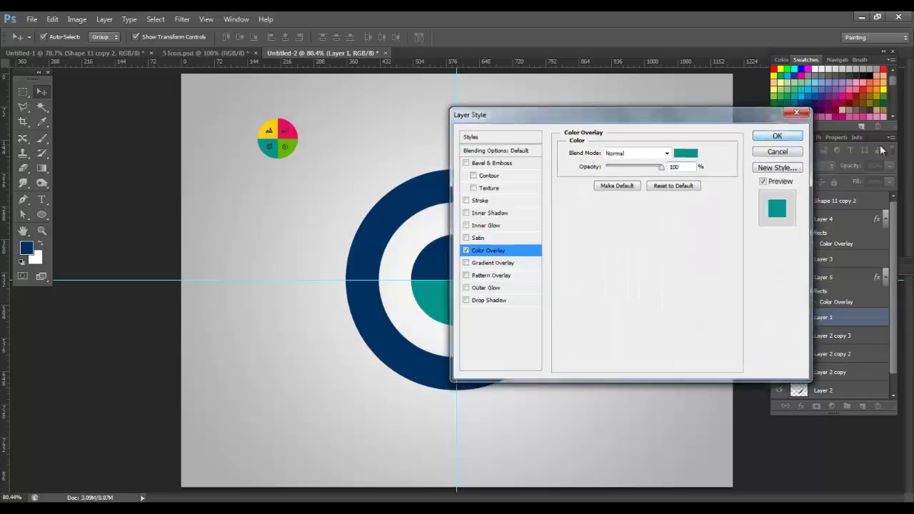
pyautogui.click(778, 135)
# - Give the disc's upper-left quarter a Color Overlay in the yellow sampled from the reference circle
pyautogui.click(432, 264)
pyautogui.doubleClick(867, 260)
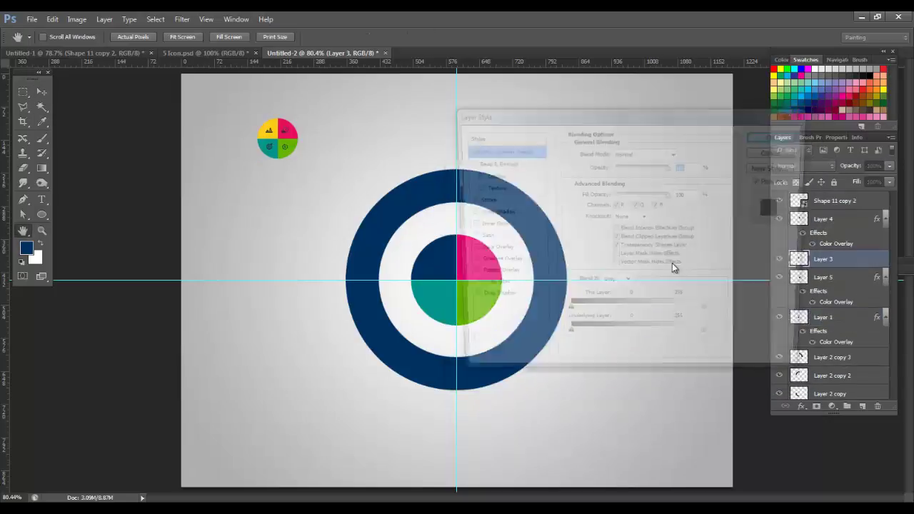
pyautogui.click(490, 249)
pyautogui.click(678, 156)
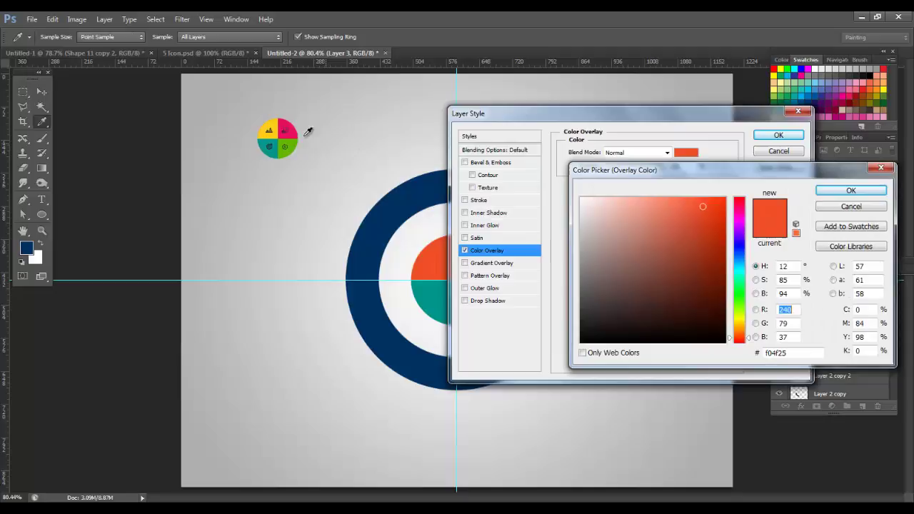
pyautogui.click(269, 133)
pyautogui.click(851, 190)
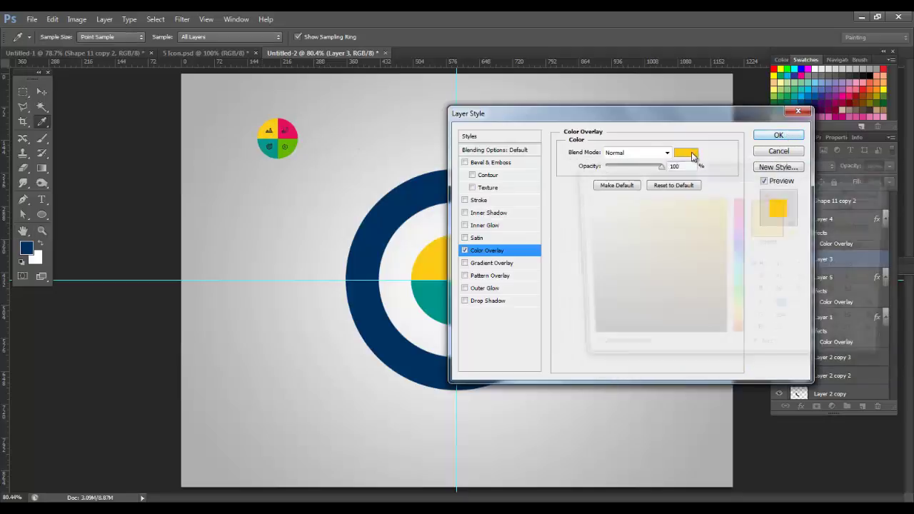
pyautogui.click(685, 154)
pyautogui.click(881, 207)
pyautogui.click(778, 135)
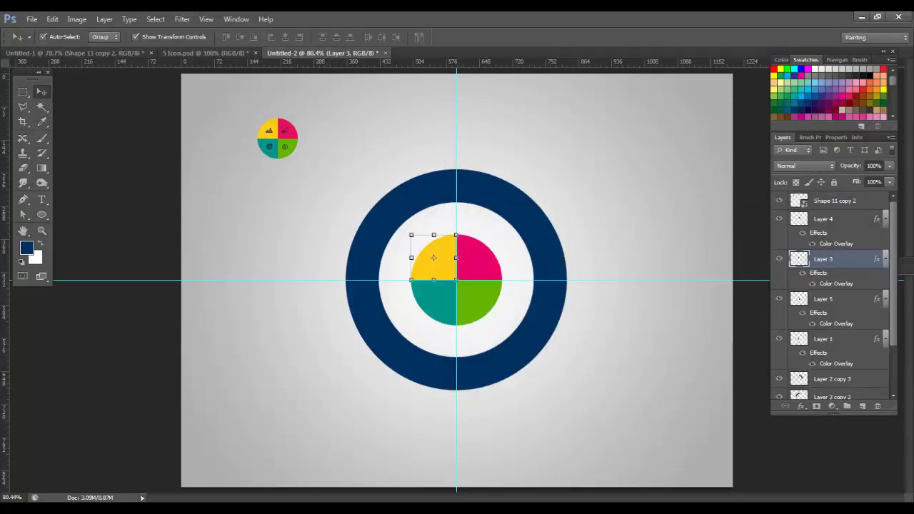
# - Give the ring's upper-right arc a Color Overlay in the pink (e7006a) sampled from the disc's pink quarter
pyautogui.click(502, 209)
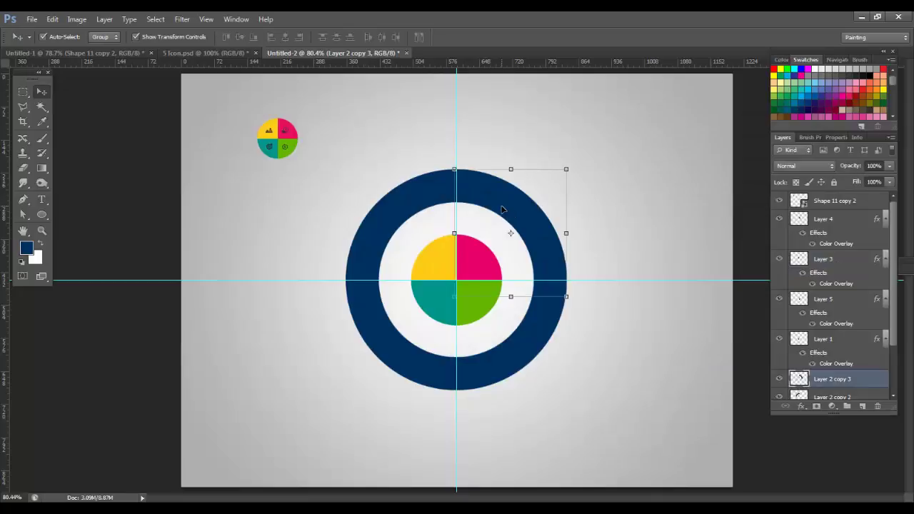
pyautogui.doubleClick(866, 383)
pyautogui.moveTo(499, 114); pyautogui.dragTo(681, 92)
pyautogui.click(689, 230)
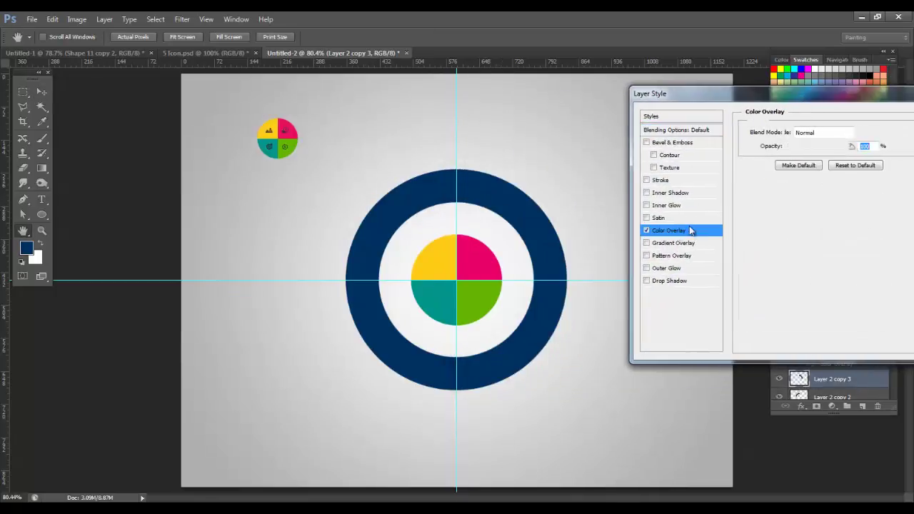
pyautogui.click(868, 132)
pyautogui.click(493, 269)
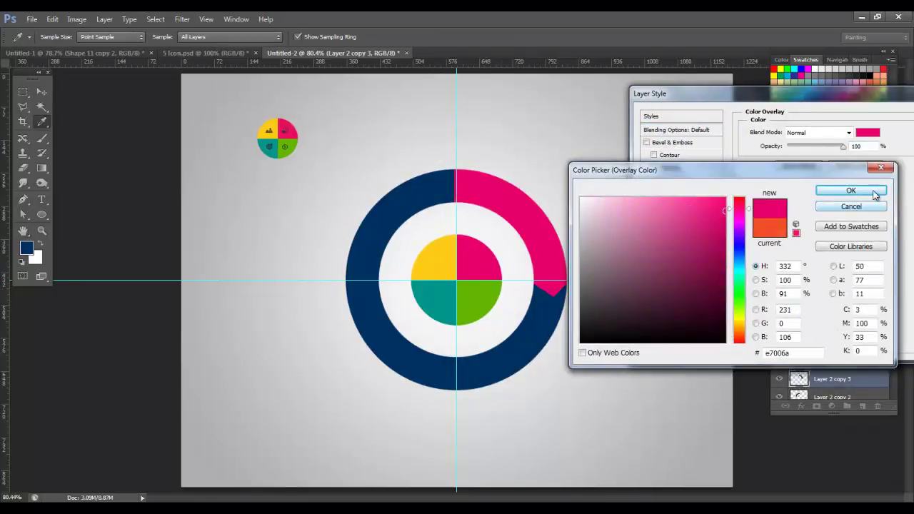
pyautogui.click(875, 192)
pyautogui.moveTo(686, 93); pyautogui.dragTo(592, 92)
pyautogui.click(867, 122)
# - Give the ring's lower-right arc a Color Overlay in the green sampled from the disc's green quarter
pyautogui.click(557, 331)
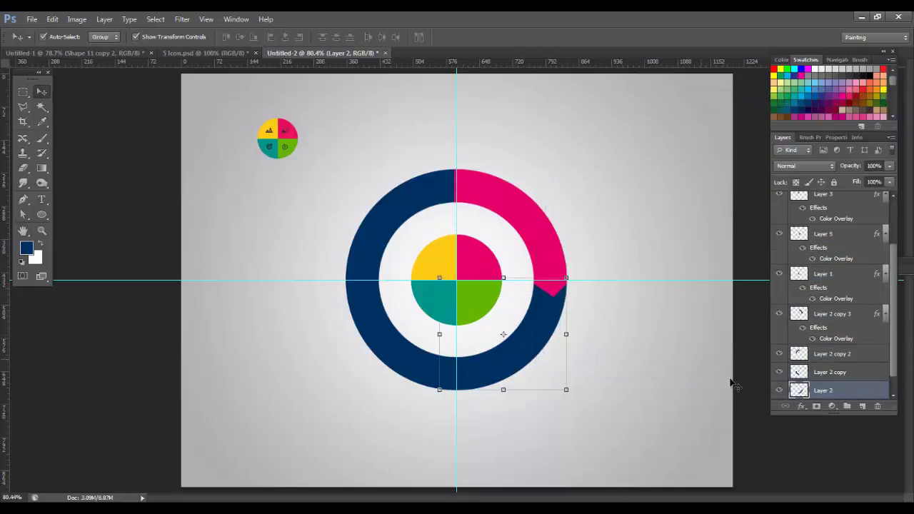
pyautogui.doubleClick(862, 391)
pyautogui.click(577, 235)
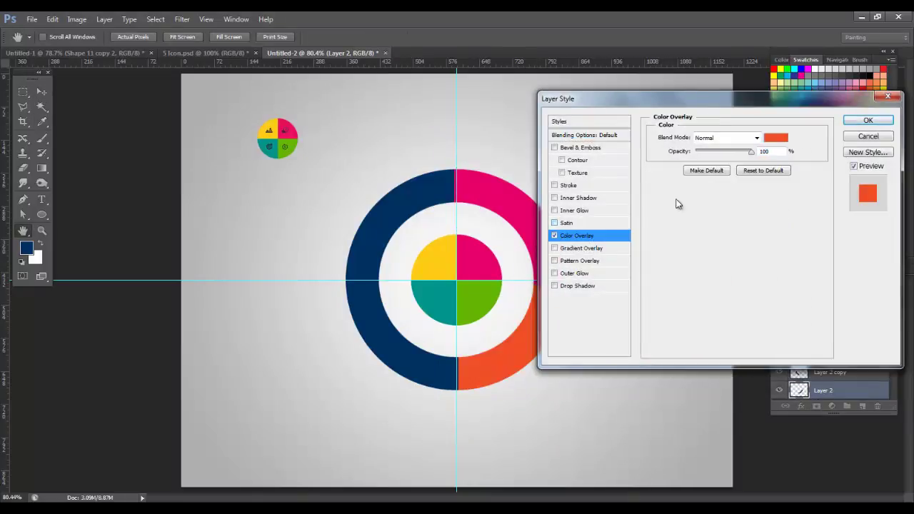
pyautogui.click(780, 139)
pyautogui.click(493, 286)
pyautogui.click(857, 188)
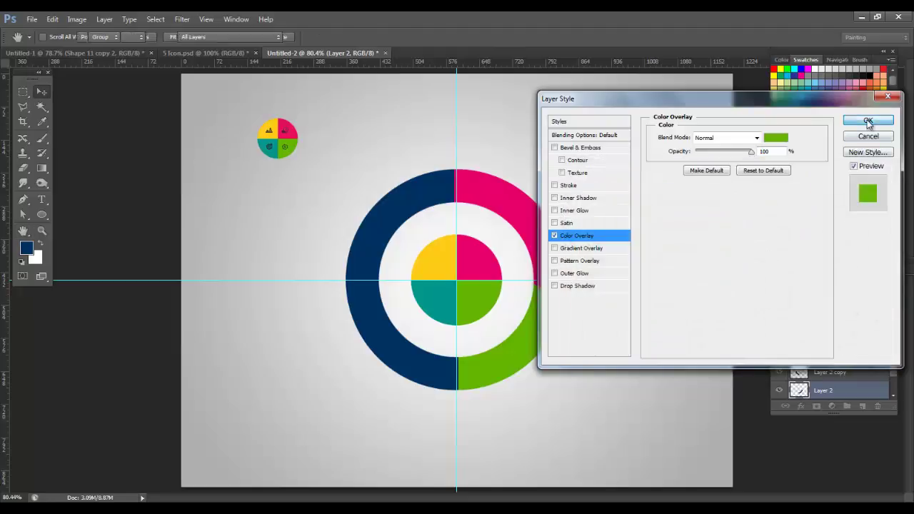
pyautogui.click(868, 123)
# - Move the lower-left arc's layer below the green arc's layer and give it a Color Overlay in the reference circle's teal (019589)
pyautogui.click(406, 371)
pyautogui.moveTo(859, 372)
pyautogui.mouseDown()
pyautogui.moveTo(851, 397)
pyautogui.moveTo(844, 380)
pyautogui.mouseUp()
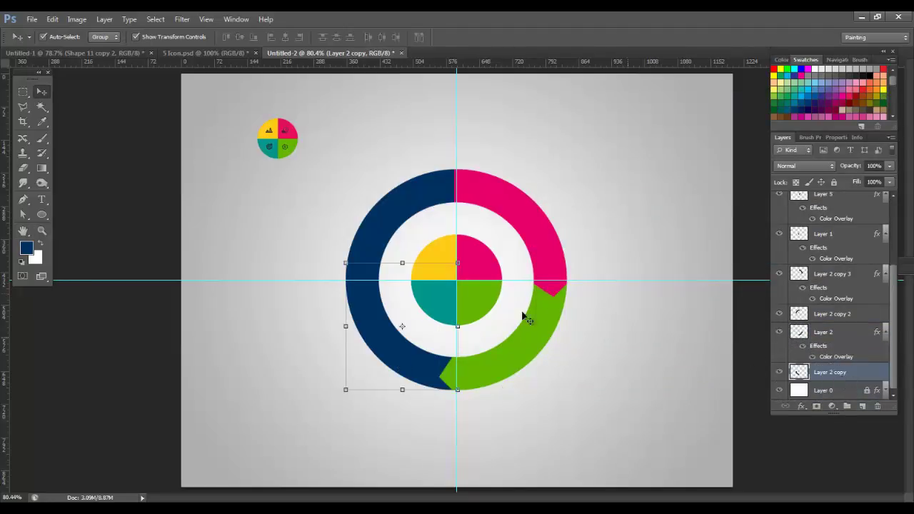
pyautogui.doubleClick(866, 374)
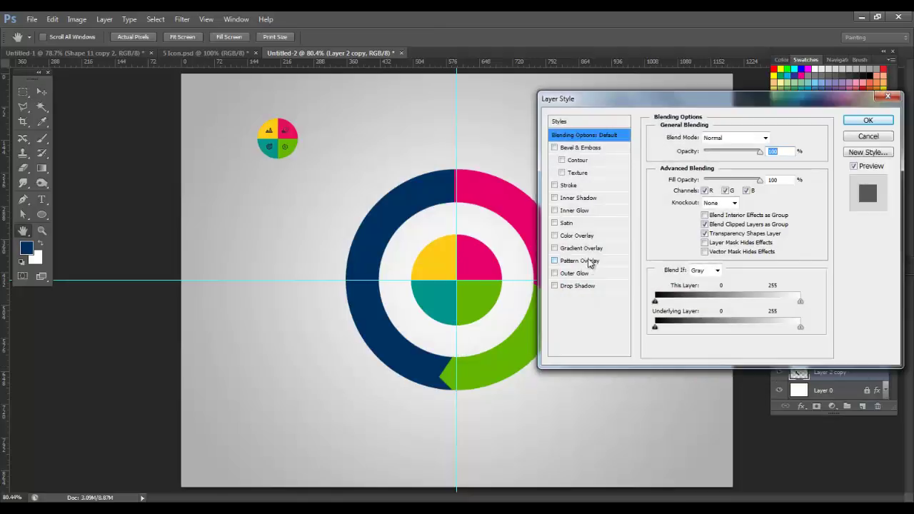
pyautogui.click(589, 236)
pyautogui.click(776, 137)
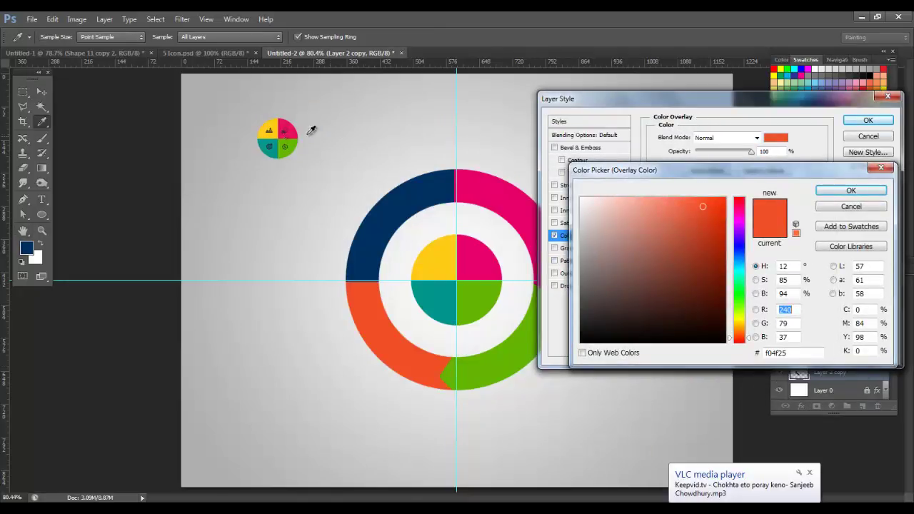
pyautogui.click(265, 144)
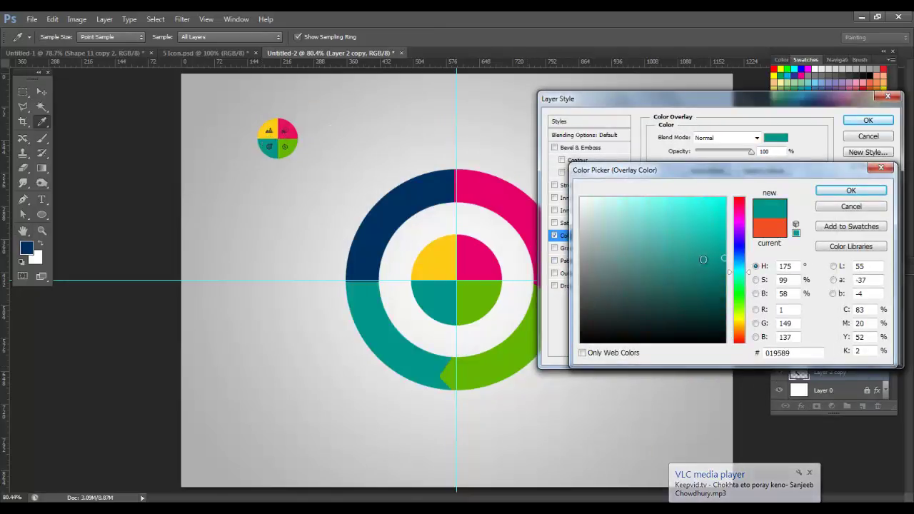
pyautogui.click(851, 190)
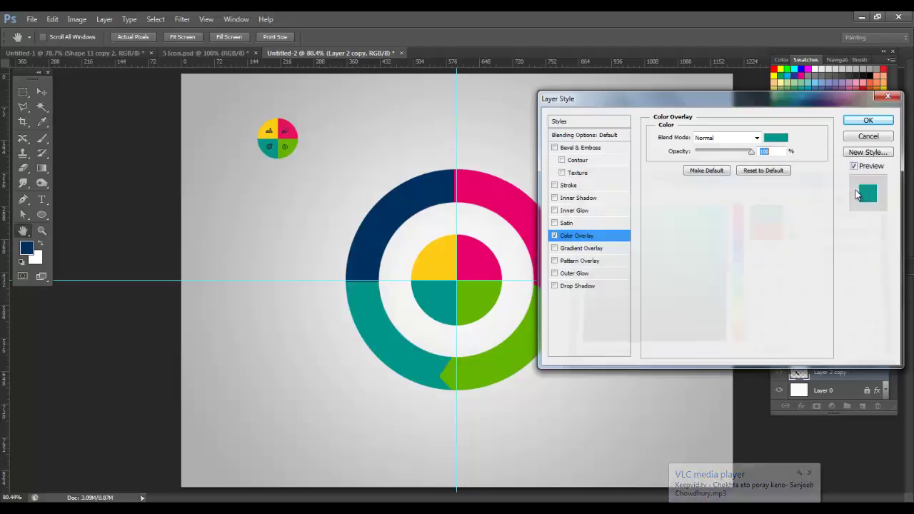
pyautogui.click(865, 122)
# - Move the green and teal arc layers together above the upper-left arc's layer, leaving the upper-left arc selected
pyautogui.moveTo(855, 369)
pyautogui.mouseDown()
pyautogui.moveTo(839, 432)
pyautogui.moveTo(848, 357)
pyautogui.mouseUp()
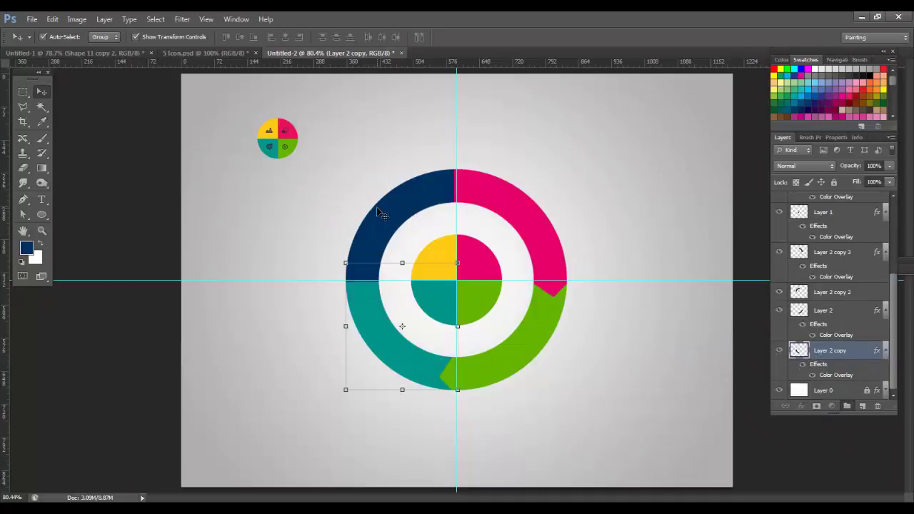
pyautogui.click(386, 225)
pyautogui.click(848, 309)
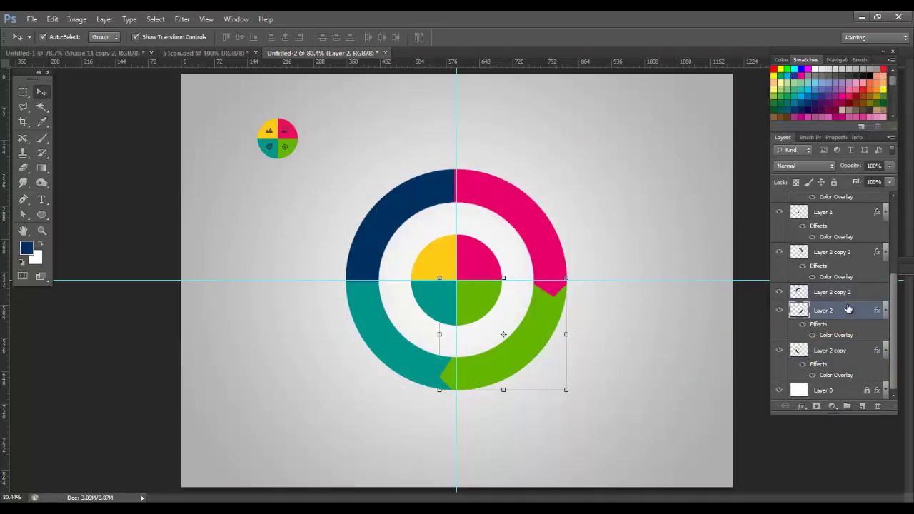
pyautogui.keyDown('shift'); pyautogui.click(854, 350); pyautogui.keyUp('shift')
pyautogui.moveTo(859, 320); pyautogui.dragTo(851, 287)
pyautogui.click(451, 218)
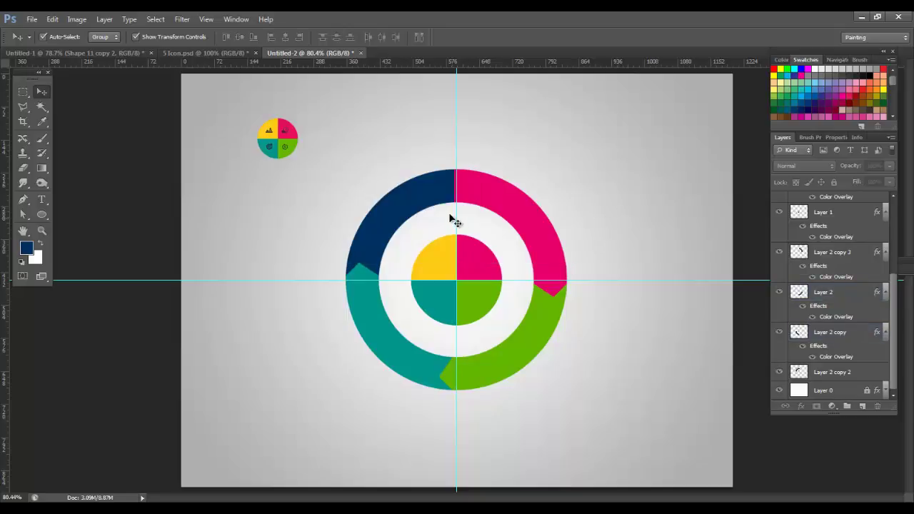
pyautogui.click(441, 202)
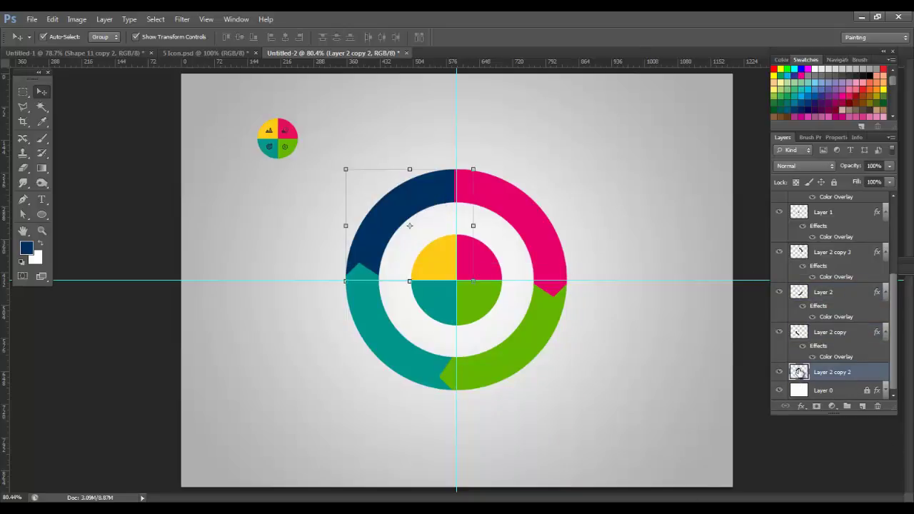
# - Cut the upper-left arc's arrow-tip outline out of the pink arc and clear the selection
pyautogui.keyDown('ctrl'); pyautogui.click(799, 372); pyautogui.keyUp('ctrl')
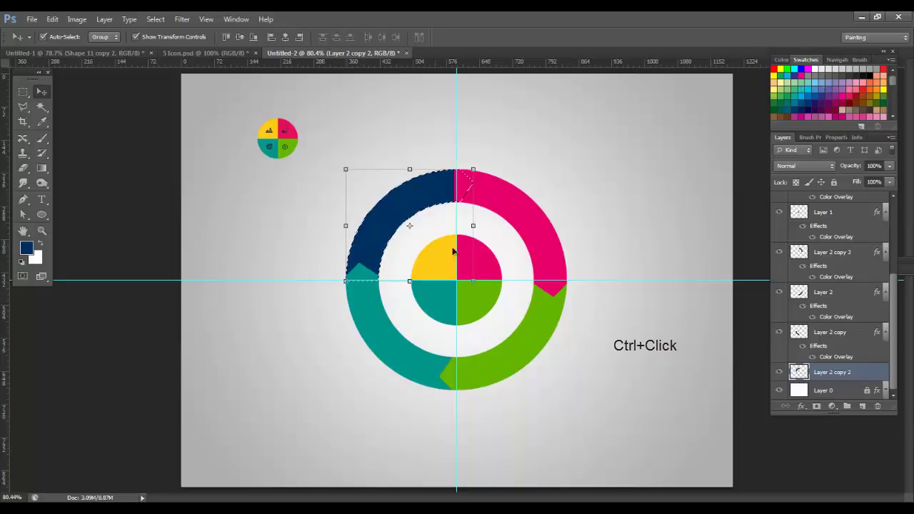
pyautogui.click(846, 256)
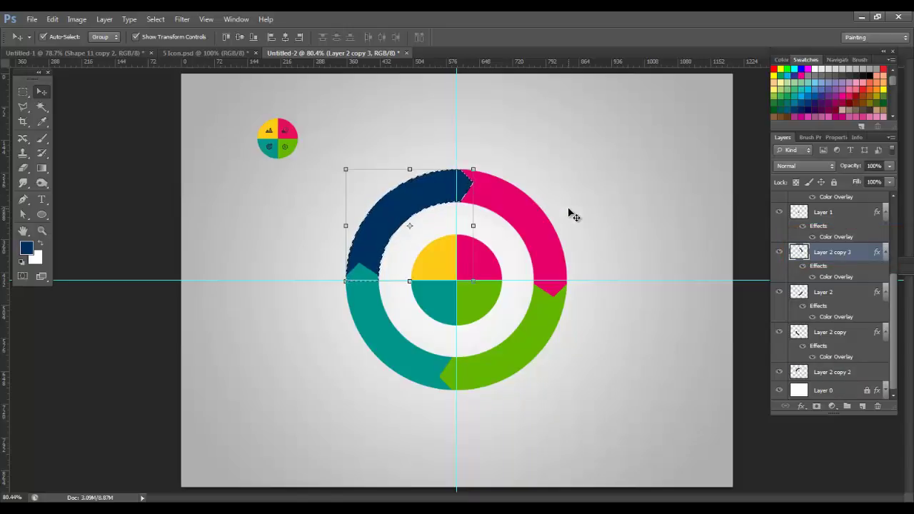
pyautogui.hotkey('ctrl', 'd')
pyautogui.click(415, 192)
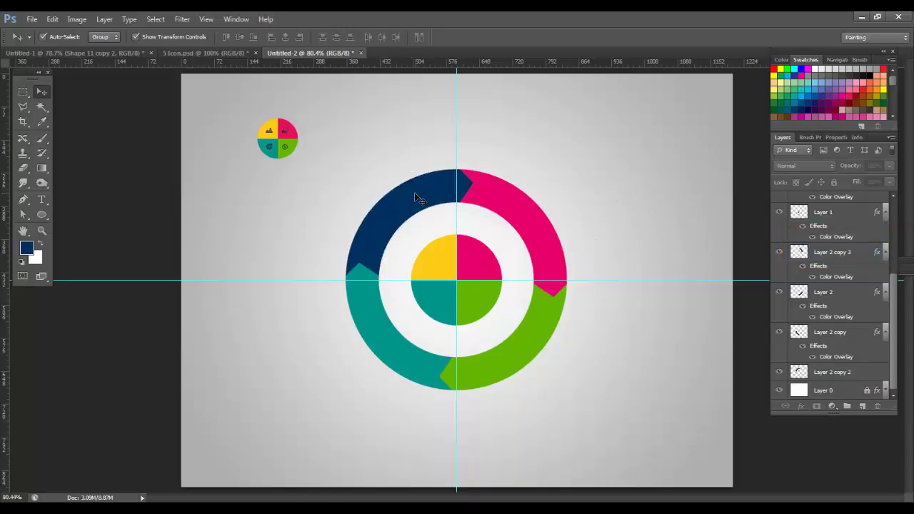
# - Give the ring's upper-left arc a Color Overlay in the yellow (fecc17) sampled from the reference circle
pyautogui.doubleClick(874, 374)
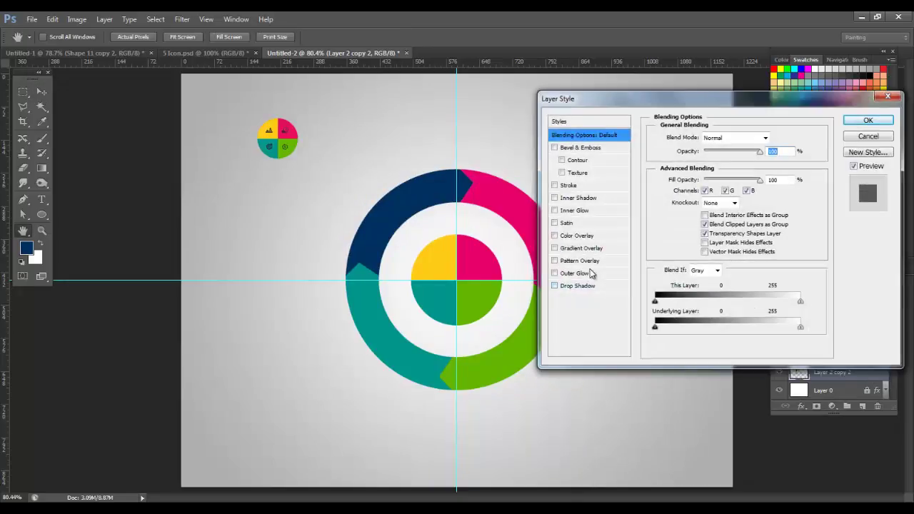
pyautogui.click(585, 236)
pyautogui.click(774, 138)
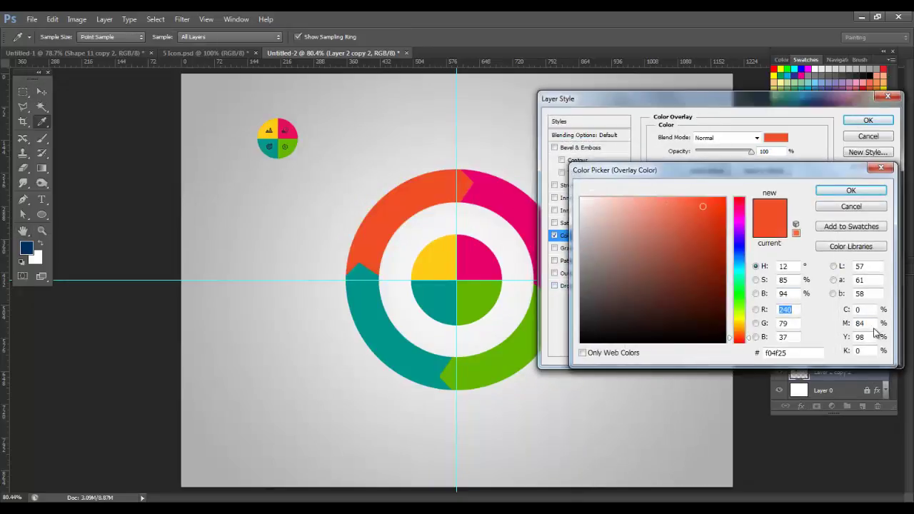
pyautogui.click(274, 122)
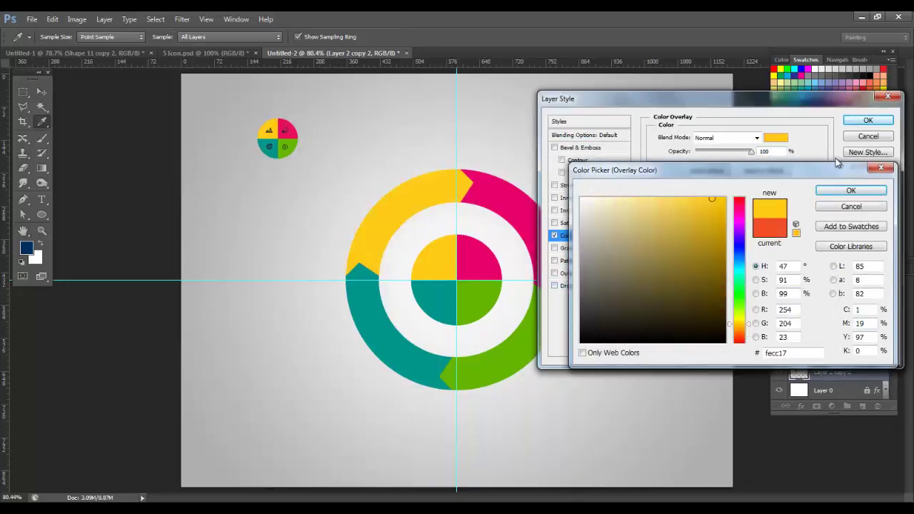
pyautogui.click(850, 190)
pyautogui.click(866, 120)
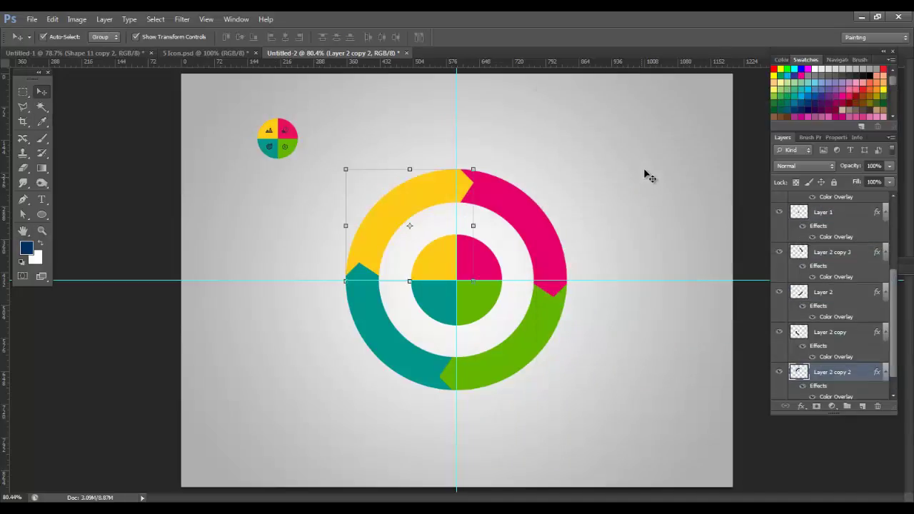
pyautogui.click(648, 175)
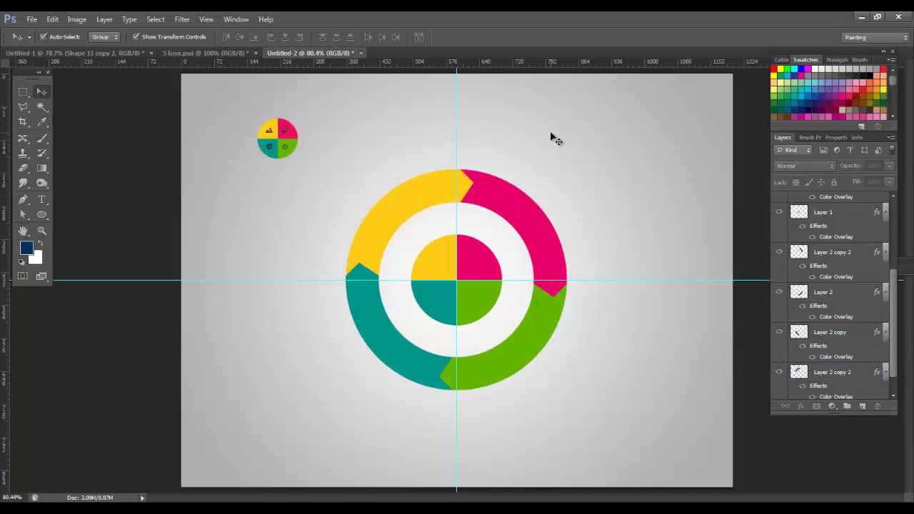
# - Draw a circle about 144 px in diameter over the quartered disc and centre it on the guides' crossing
pyautogui.click(41, 215)
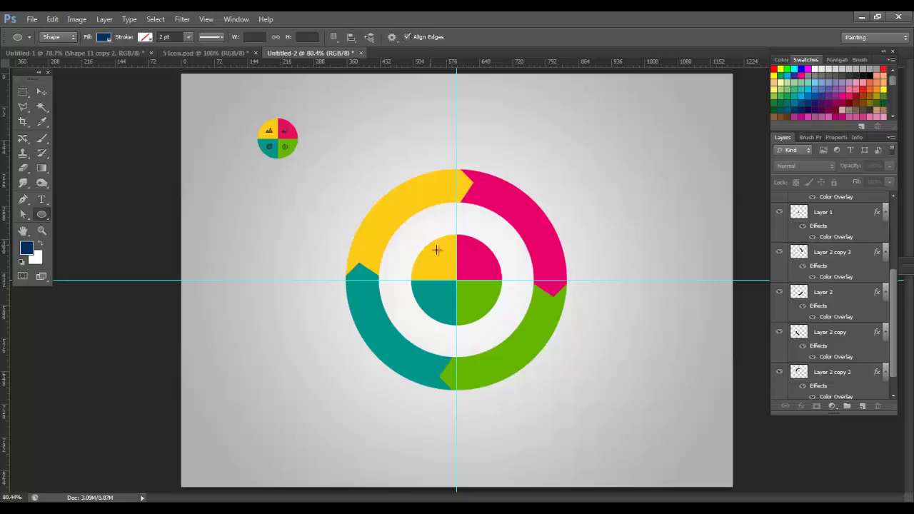
pyautogui.moveTo(436, 249); pyautogui.dragTo(496, 332)
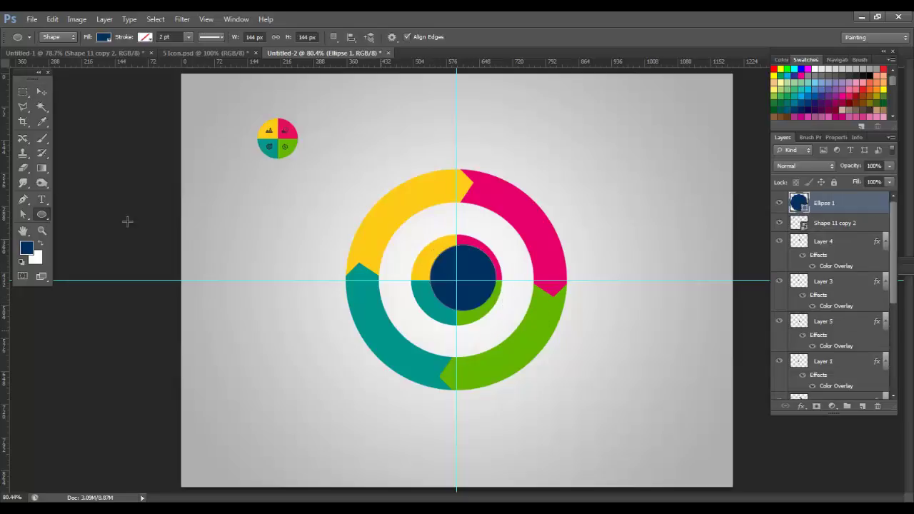
pyautogui.click(42, 96)
pyautogui.moveTo(472, 267); pyautogui.dragTo(468, 268)
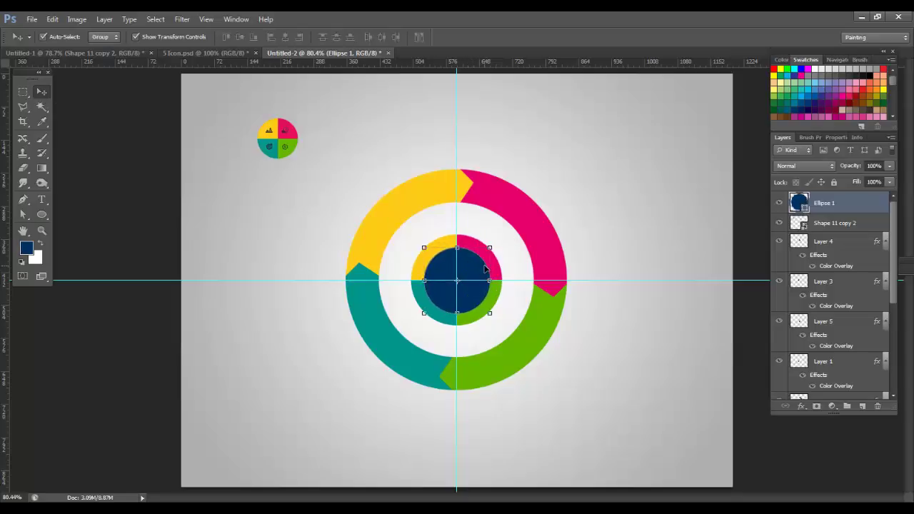
pyautogui.press('Up')
pyautogui.press('Up')
pyautogui.press('Down')
# - Enlarge the new circle about its centre to about 158% and fill it with the near-black 211a1d
pyautogui.moveTo(489, 247); pyautogui.dragTo(517, 241)
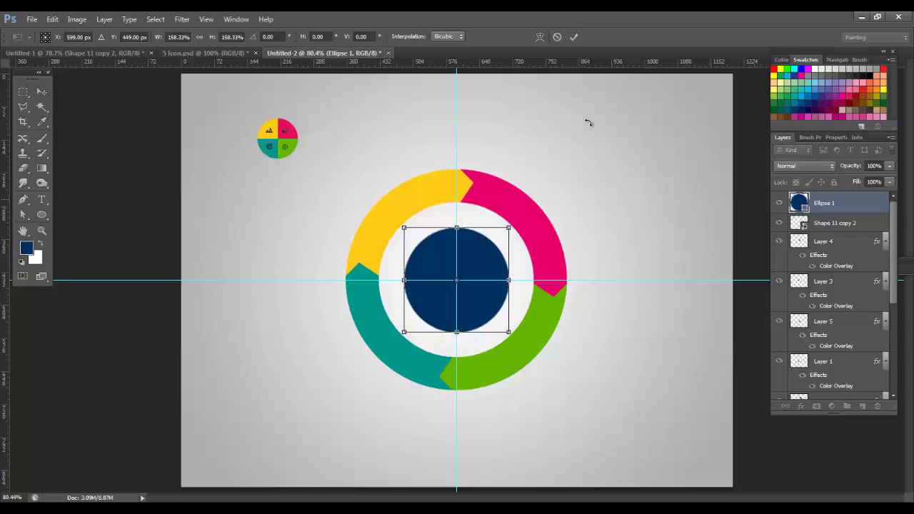
pyautogui.click(574, 37)
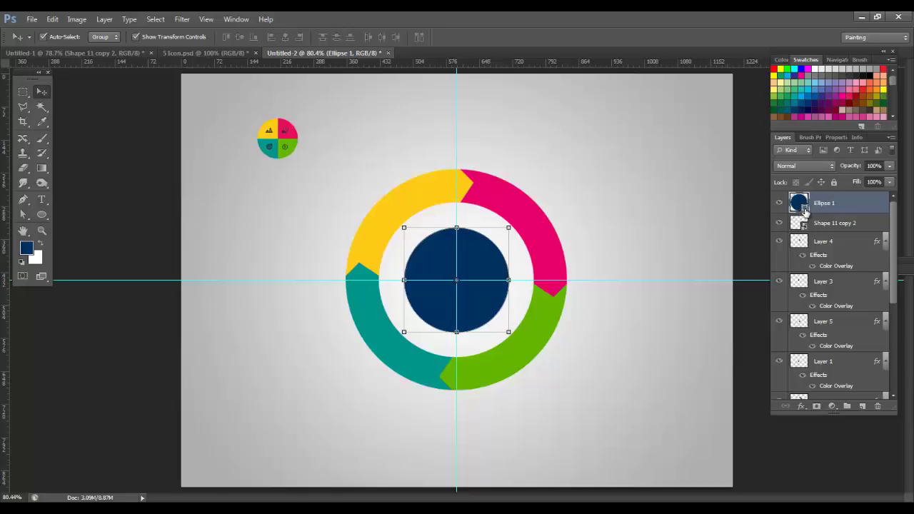
pyautogui.doubleClick(800, 204)
pyautogui.click(284, 131)
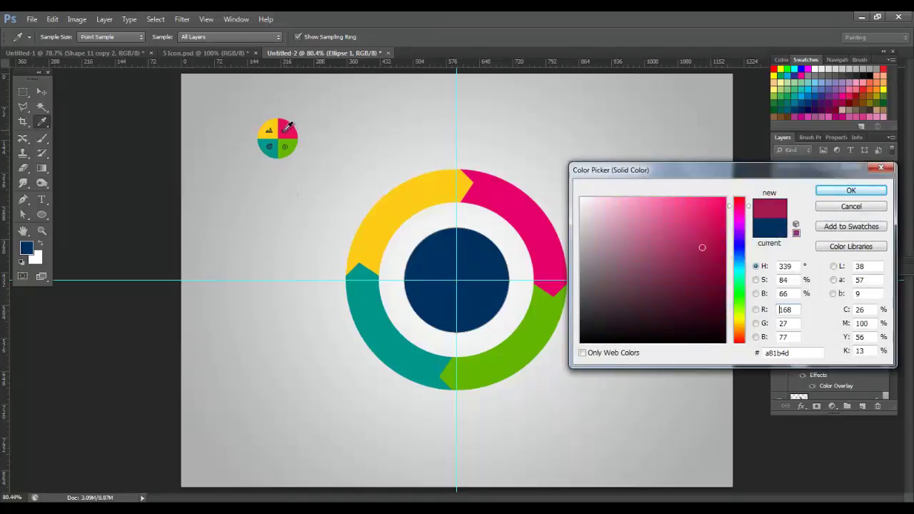
pyautogui.click(611, 310)
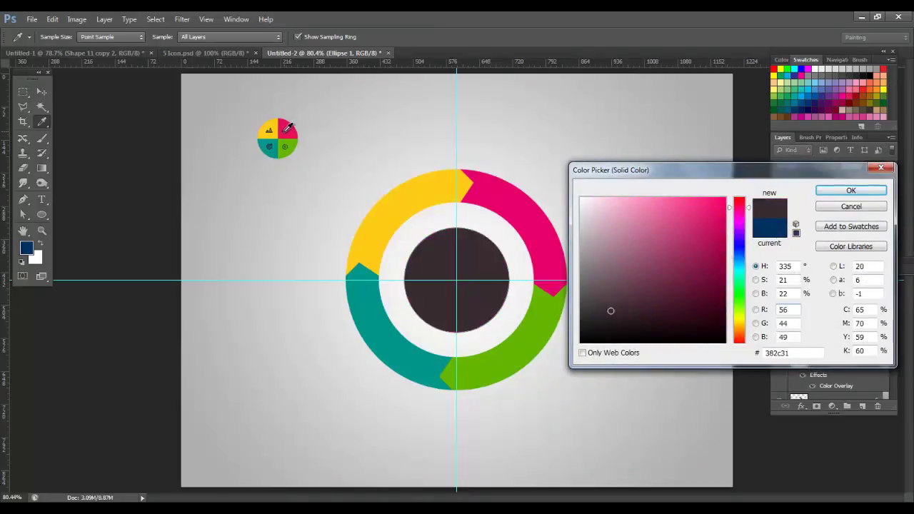
pyautogui.click(609, 325)
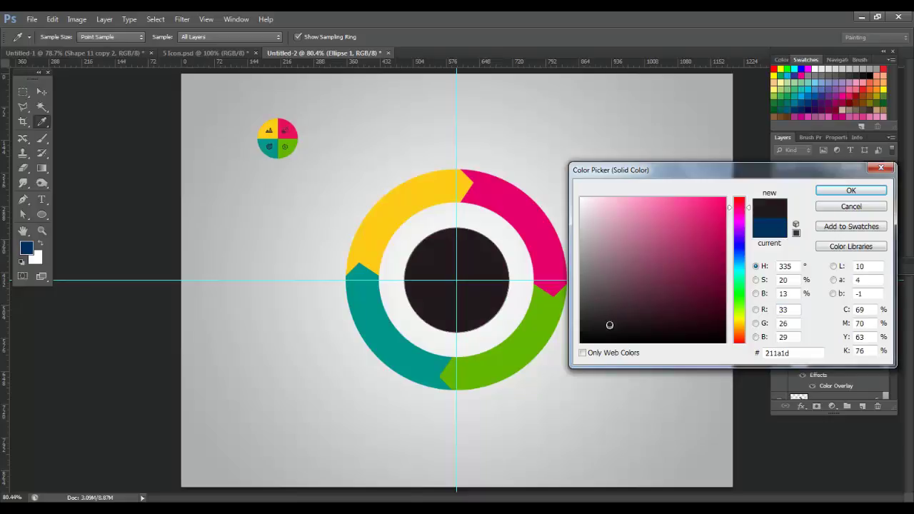
pyautogui.click(850, 189)
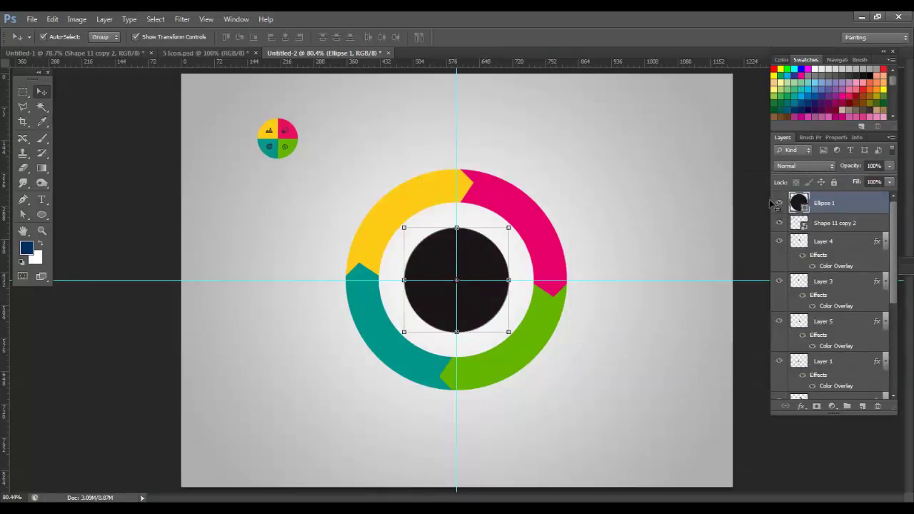
# - Rasterize the near-black circle with a Gaussian Blur of 12.7 px radius and move its layer directly above the background layer
pyautogui.click(182, 18)
pyautogui.moveTo(206, 19)
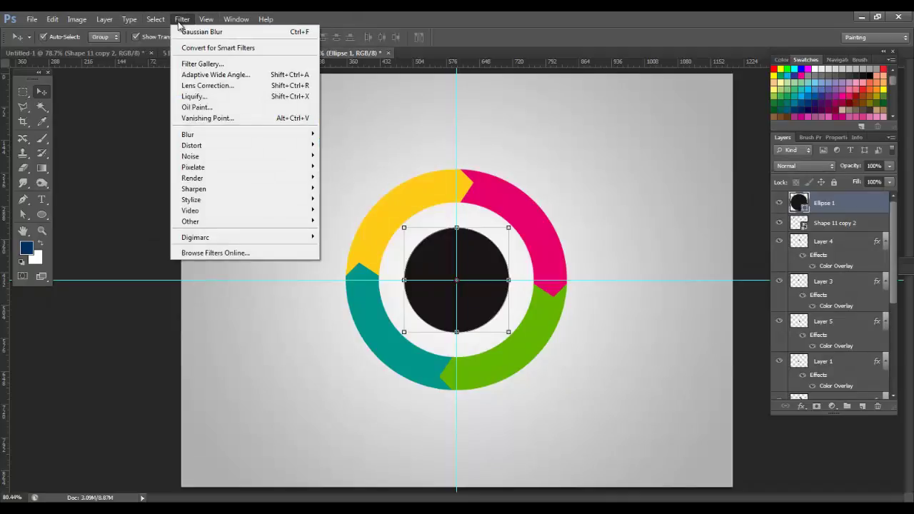
pyautogui.moveTo(214, 140)
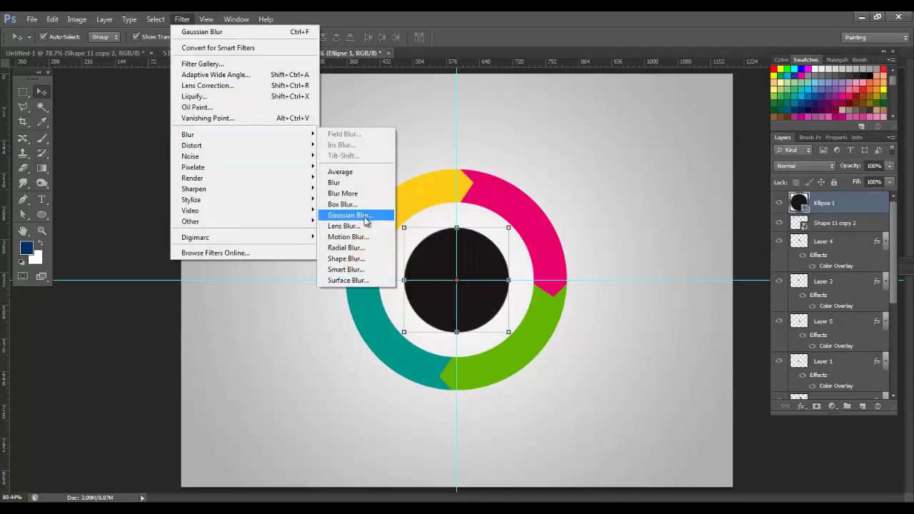
pyautogui.click(361, 215)
pyautogui.click(441, 207)
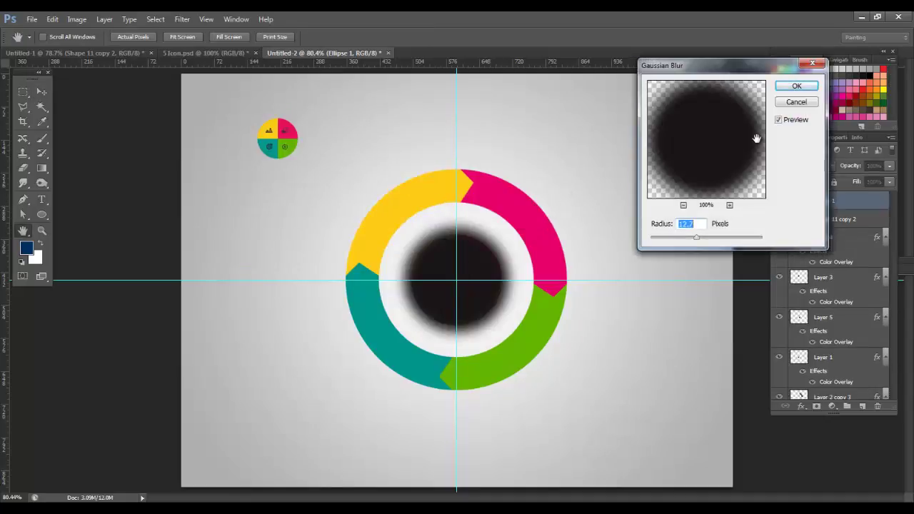
pyautogui.click(792, 85)
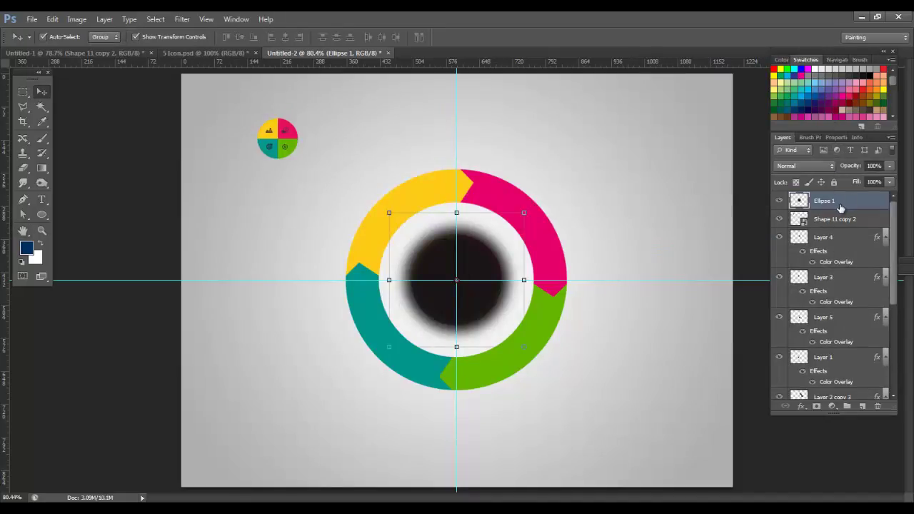
pyautogui.moveTo(840, 204); pyautogui.dragTo(843, 382)
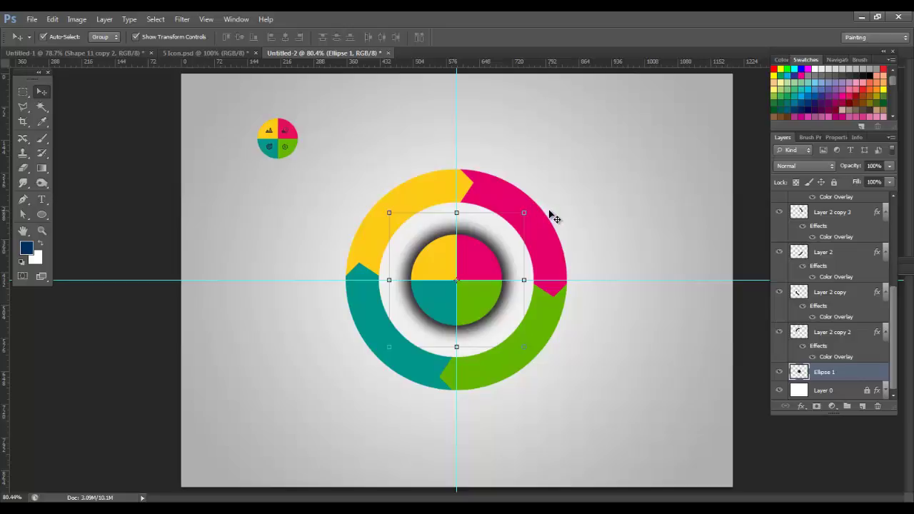
pyautogui.click(611, 212)
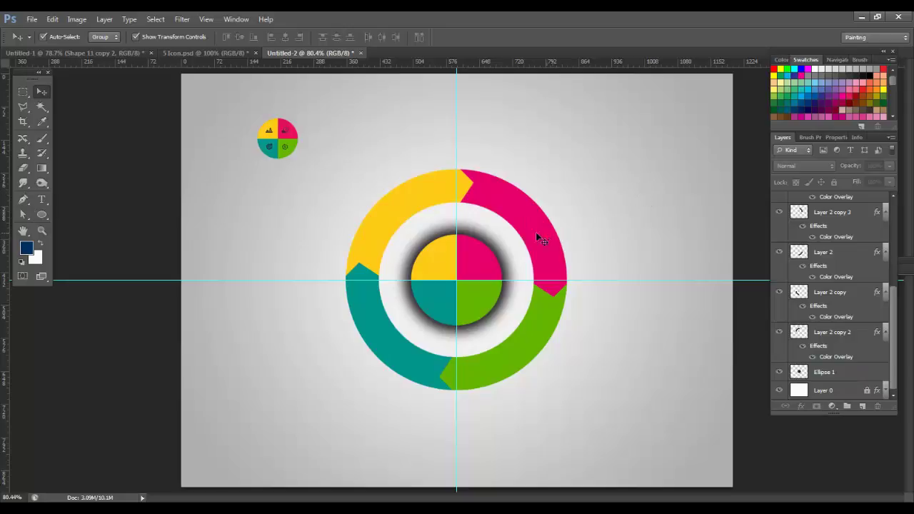
# - Draw a circle about 263 px in diameter, centred on the guides' crossing, and enlarge it to the ring's inner edge
pyautogui.click(42, 216)
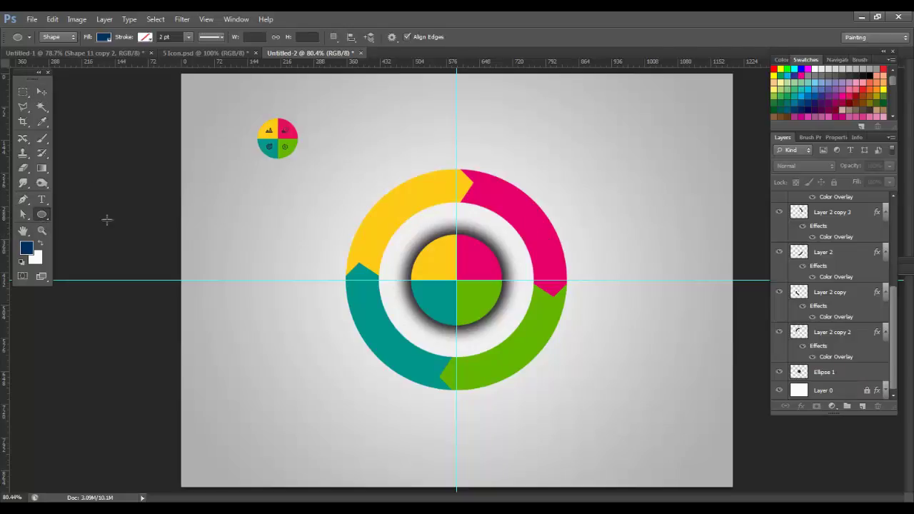
pyautogui.moveTo(431, 235); pyautogui.dragTo(549, 400)
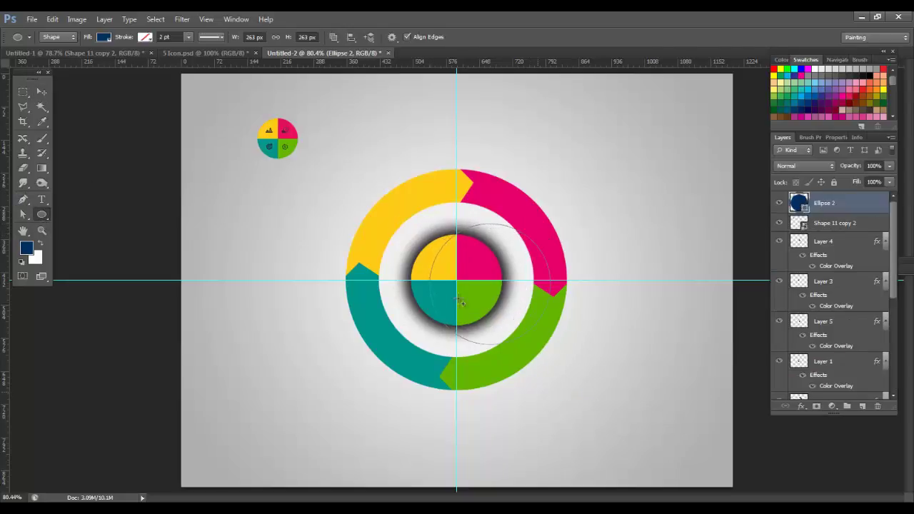
pyautogui.click(42, 91)
pyautogui.moveTo(506, 262); pyautogui.dragTo(477, 260)
pyautogui.moveTo(514, 218); pyautogui.dragTo(534, 203)
pyautogui.click(573, 37)
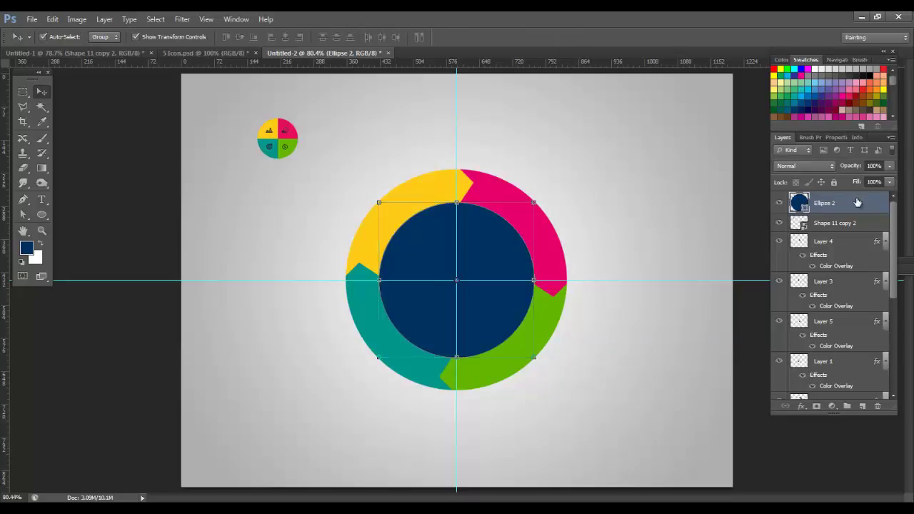
# - Move the large circle's layer below the blurred circle's layer and fill it with the near-black 1e1c1e
pyautogui.moveTo(853, 204); pyautogui.dragTo(851, 379)
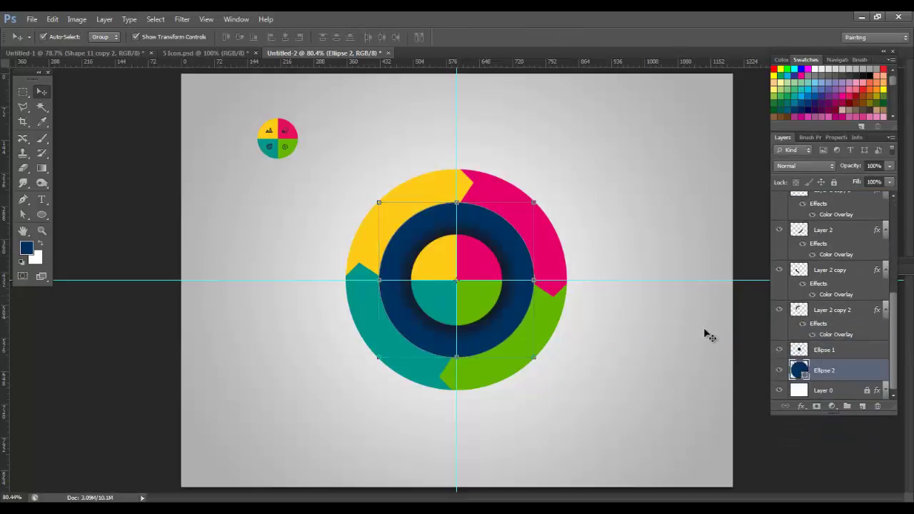
pyautogui.doubleClick(804, 372)
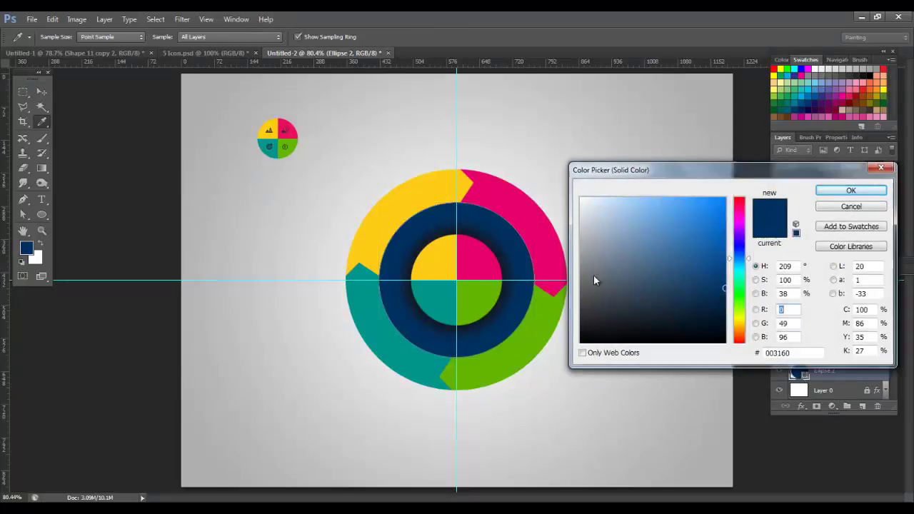
pyautogui.click(503, 246)
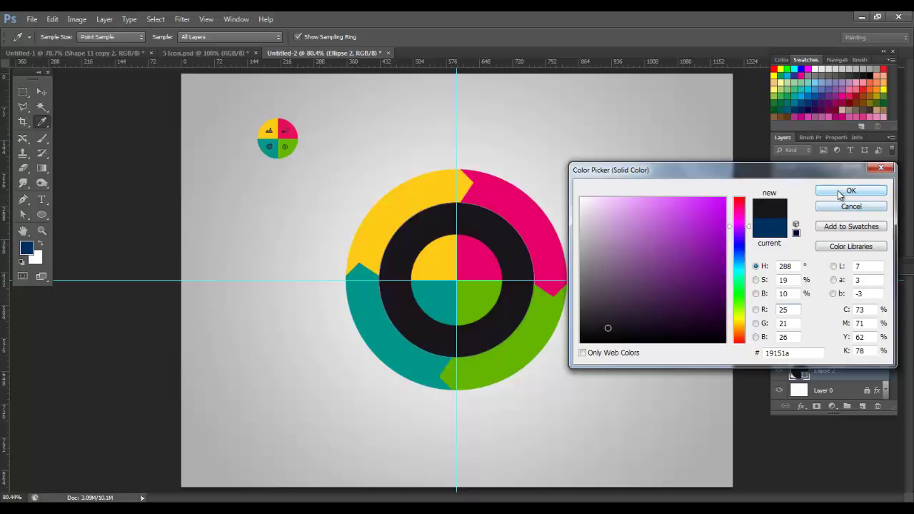
pyautogui.moveTo(641, 332)
pyautogui.mouseDown()
pyautogui.moveTo(612, 333)
pyautogui.moveTo(615, 366)
pyautogui.mouseUp()
pyautogui.moveTo(606, 336); pyautogui.dragTo(592, 324)
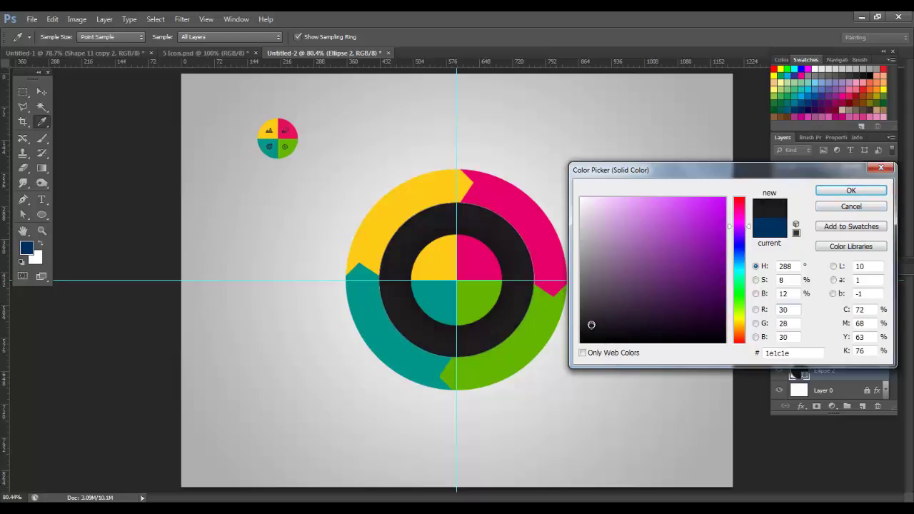
pyautogui.click(842, 192)
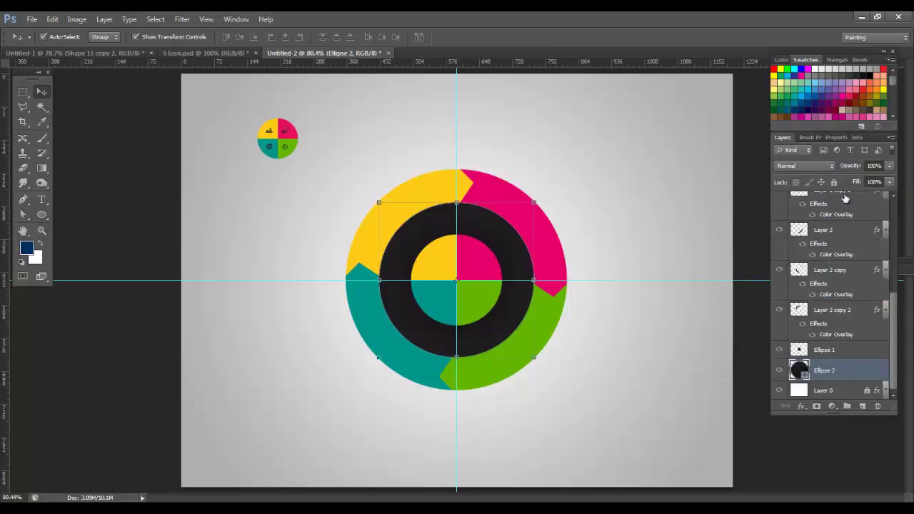
# - Enlarge the near-black circle slightly past the ring's inner edge and give it a black Inner Glow
pyautogui.moveTo(537, 204)
pyautogui.mouseDown()
pyautogui.moveTo(547, 198)
pyautogui.moveTo(537, 201)
pyautogui.mouseUp()
pyautogui.click(574, 37)
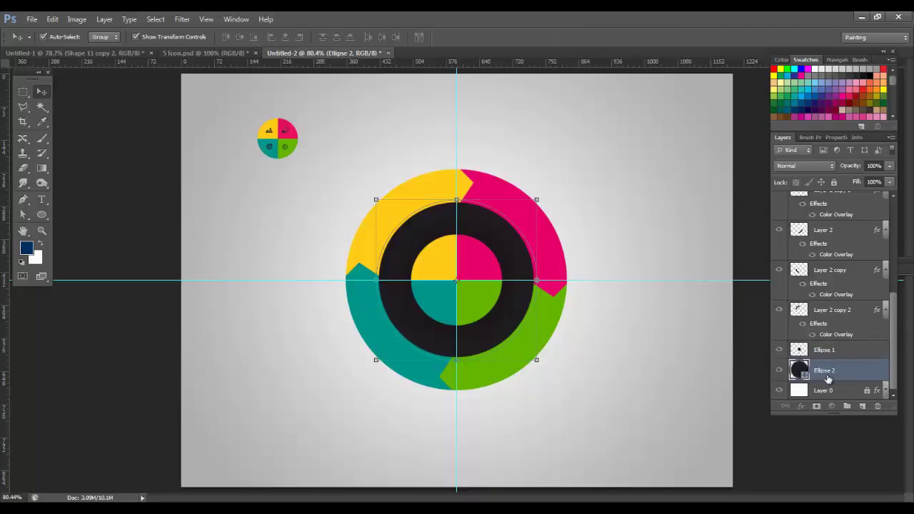
pyautogui.doubleClick(854, 372)
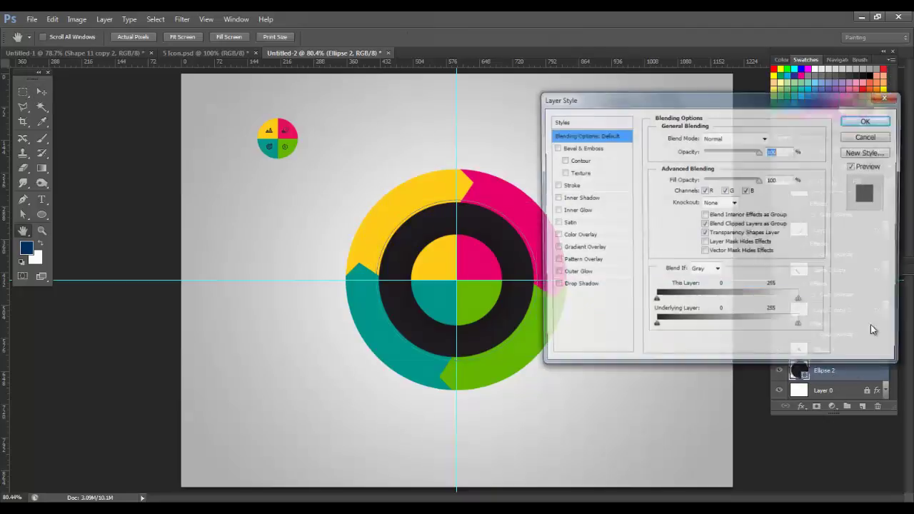
pyautogui.click(587, 211)
pyautogui.click(684, 178)
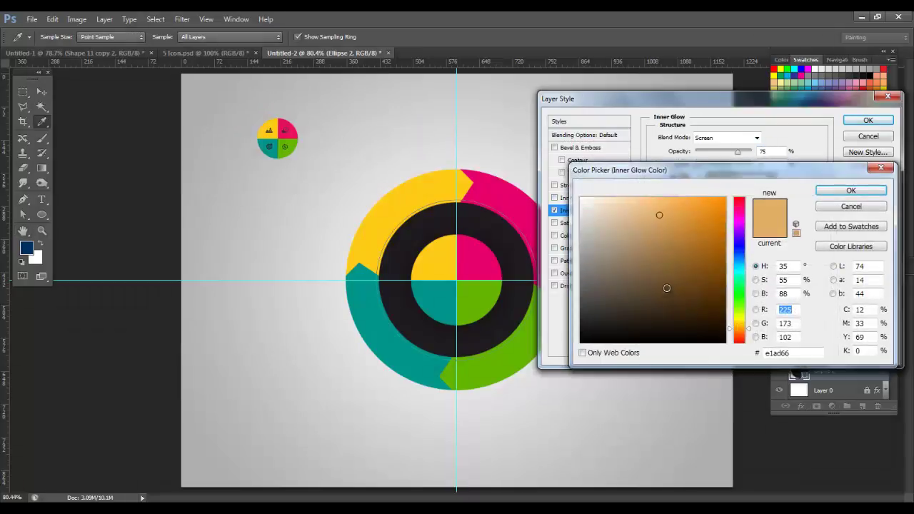
pyautogui.moveTo(666, 288); pyautogui.dragTo(482, 408)
pyautogui.click(839, 193)
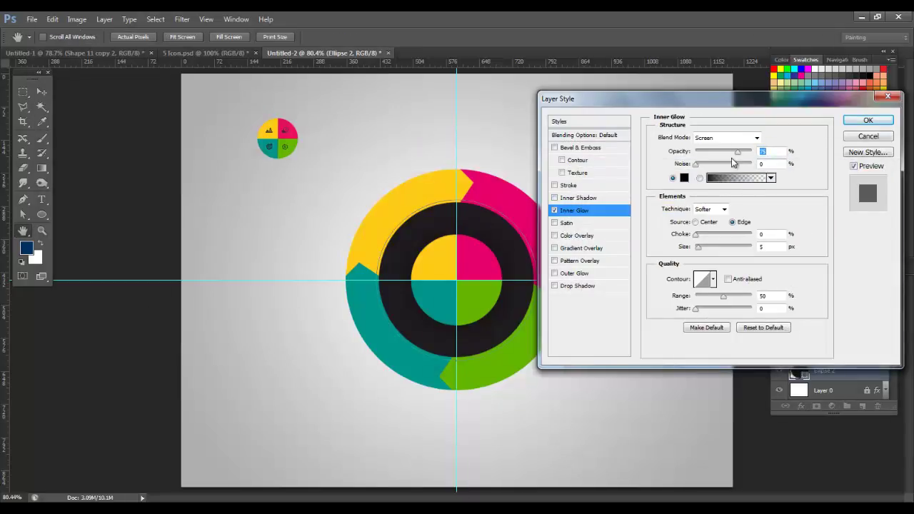
# - Set the circle's Inner Glow to Normal blend mode and increase its size to soften the dark edge shading
pyautogui.click(730, 138)
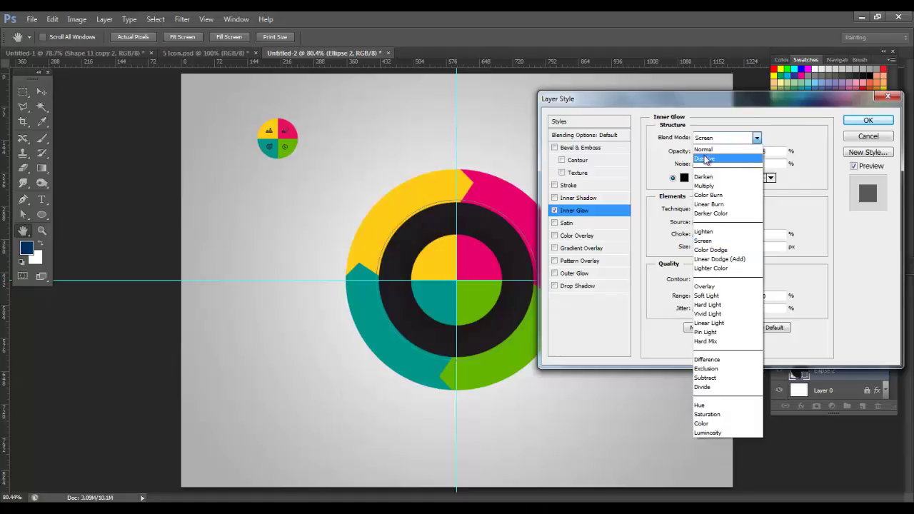
pyautogui.click(703, 150)
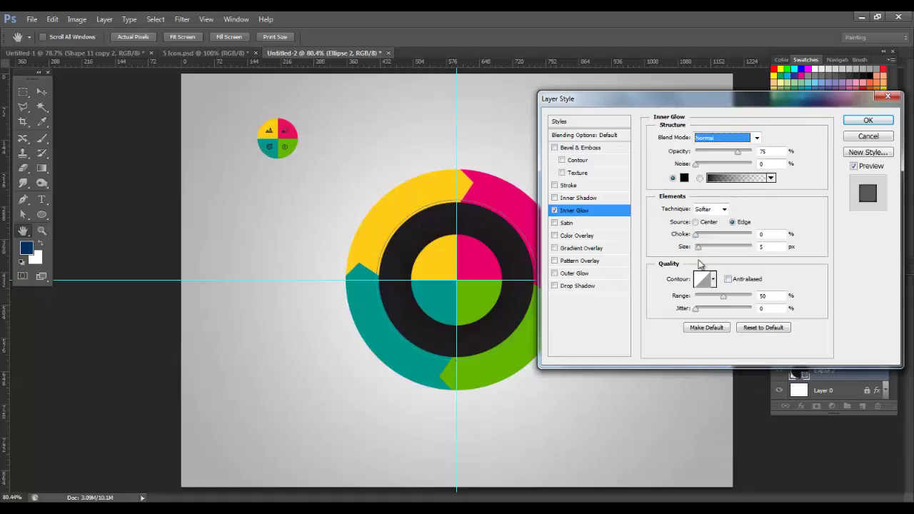
pyautogui.moveTo(703, 250)
pyautogui.mouseDown()
pyautogui.moveTo(722, 256)
pyautogui.moveTo(715, 257)
pyautogui.mouseUp()
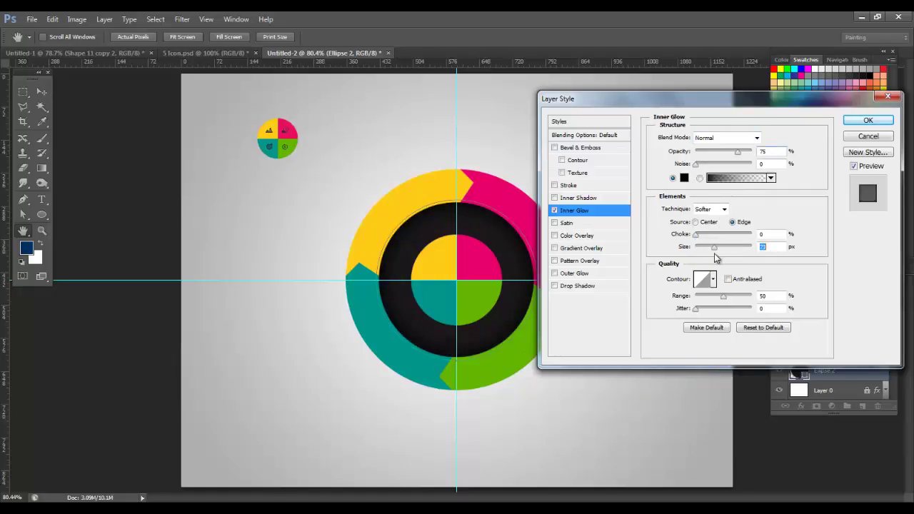
pyautogui.click(868, 120)
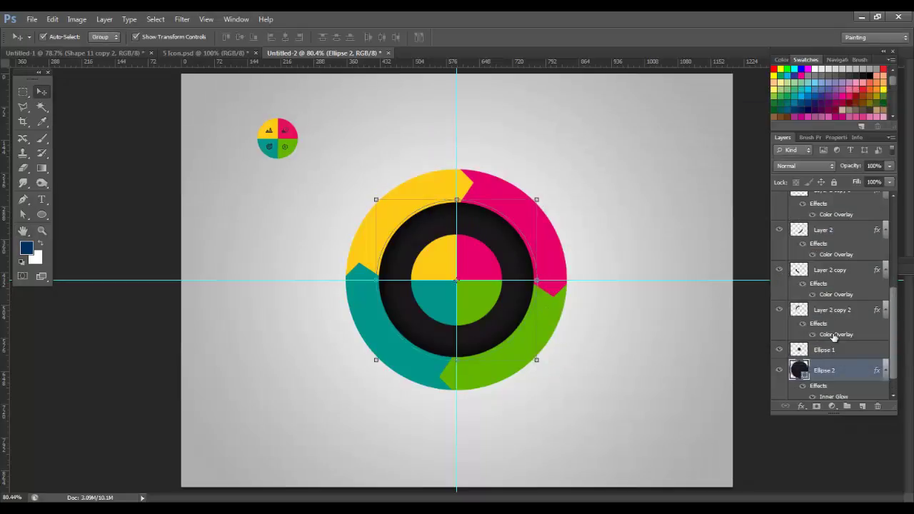
# - Duplicate the glowing circle, place the copy beneath the original, and enlarge it about its centre beyond the coloured ring's outer edge
pyautogui.click(106, 19)
pyautogui.moveTo(128, 33)
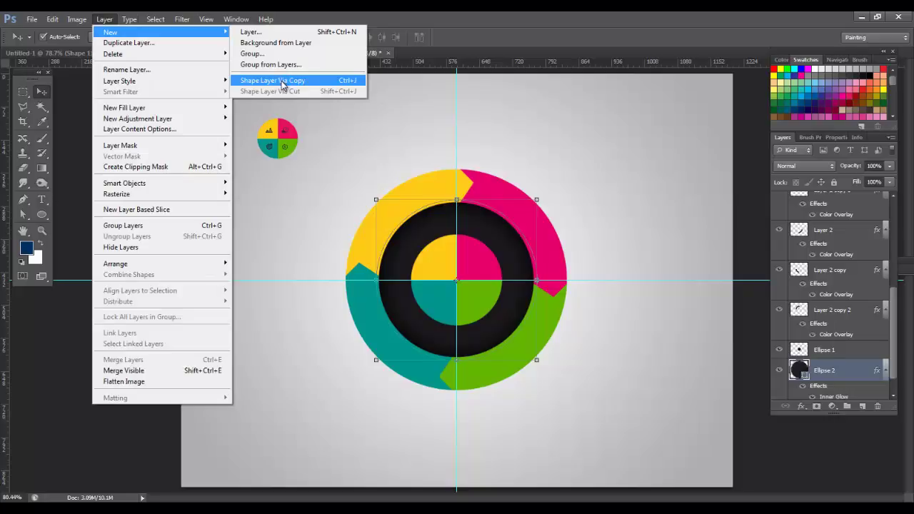
pyautogui.click(282, 81)
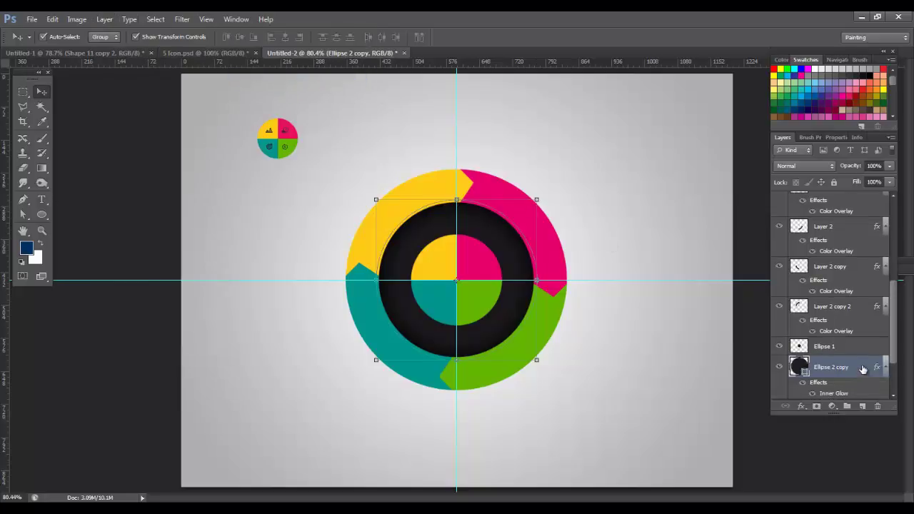
pyautogui.moveTo(863, 368); pyautogui.dragTo(846, 381)
pyautogui.moveTo(537, 199); pyautogui.dragTo(603, 168)
pyautogui.click(574, 39)
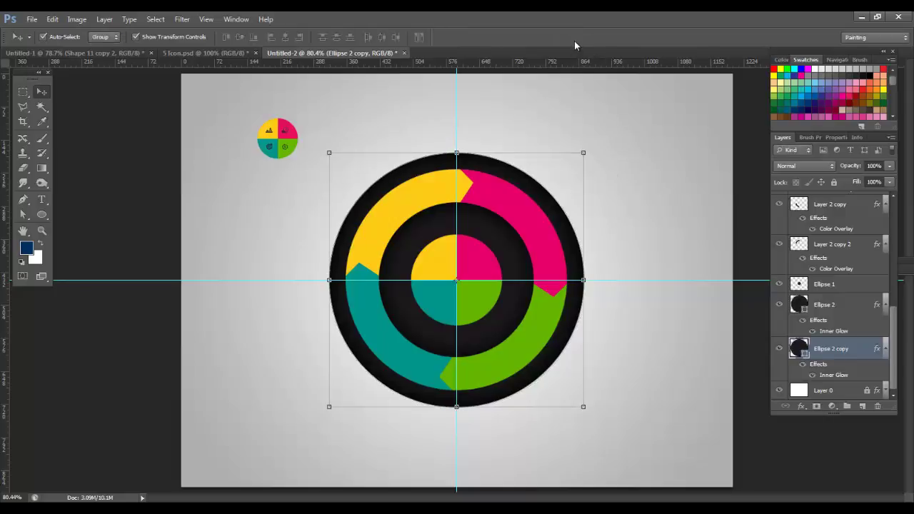
pyautogui.click(651, 176)
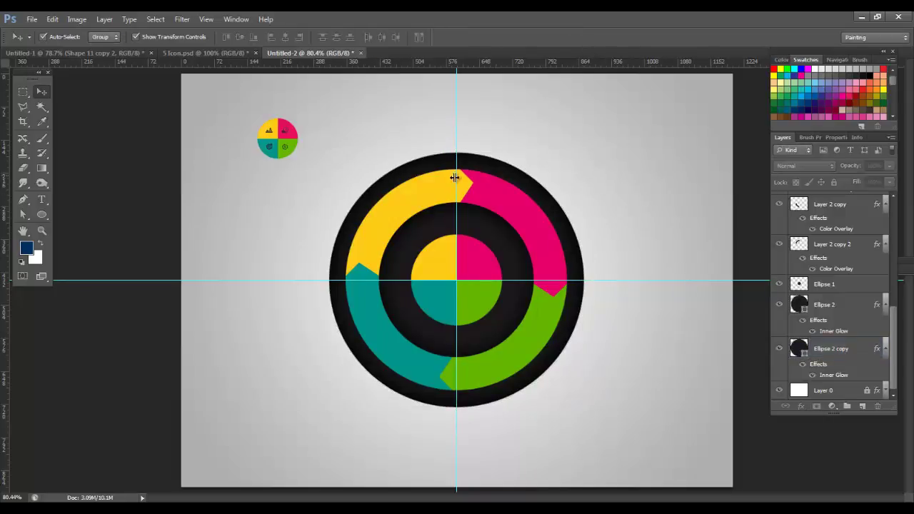
# - Add the text "INFOGRAPHI" above the ring
pyautogui.click(43, 199)
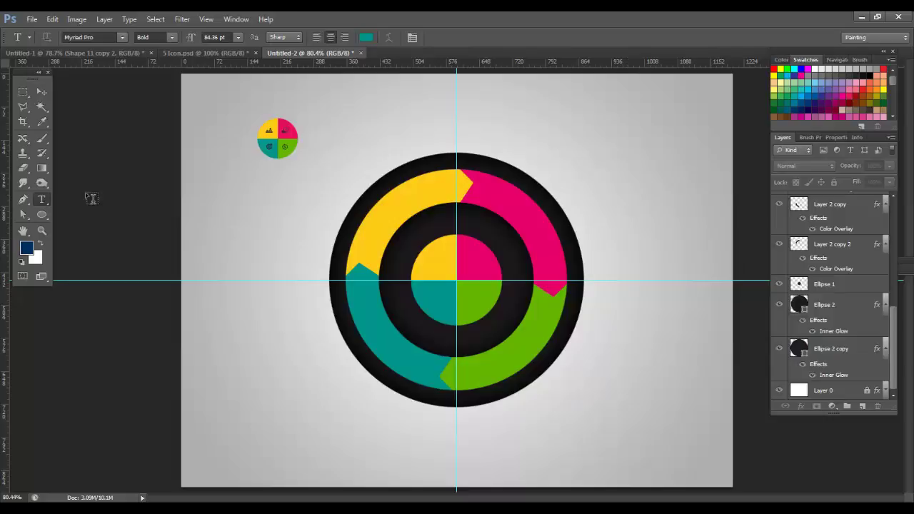
pyautogui.click(483, 109)
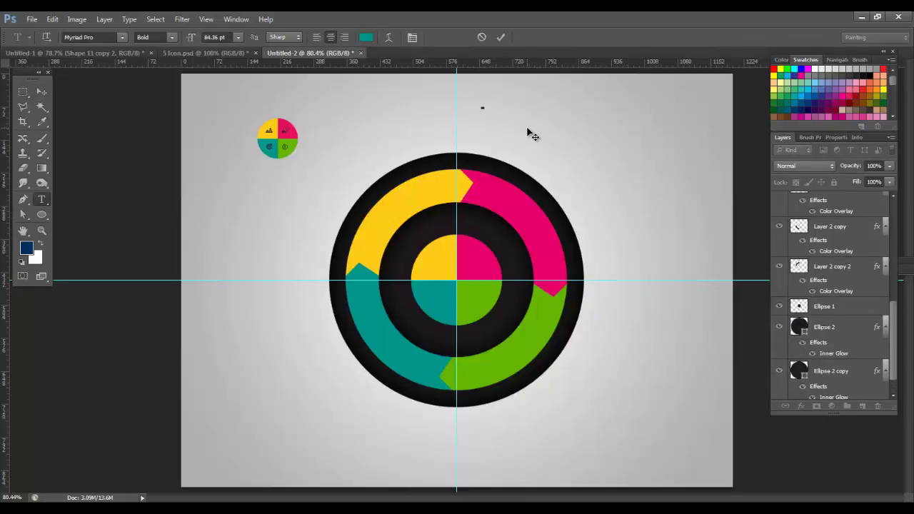
pyautogui.write('IN')
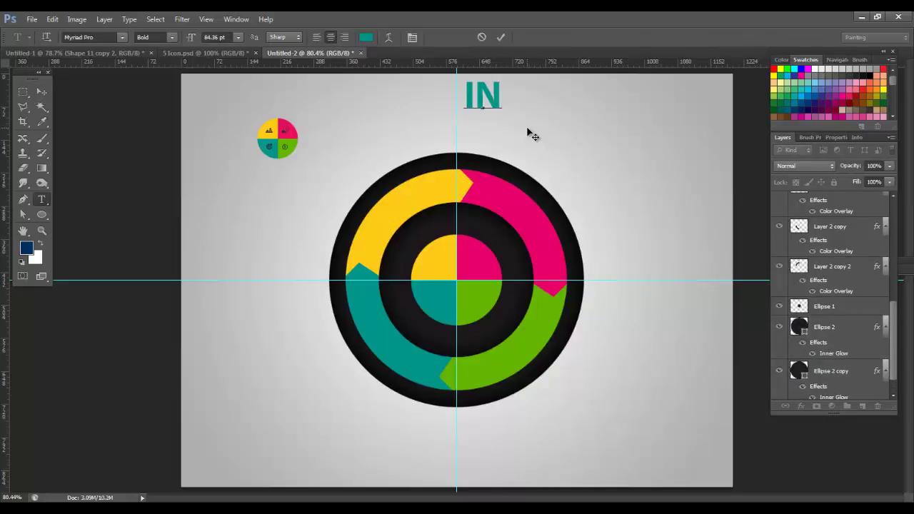
pyautogui.write('FO')
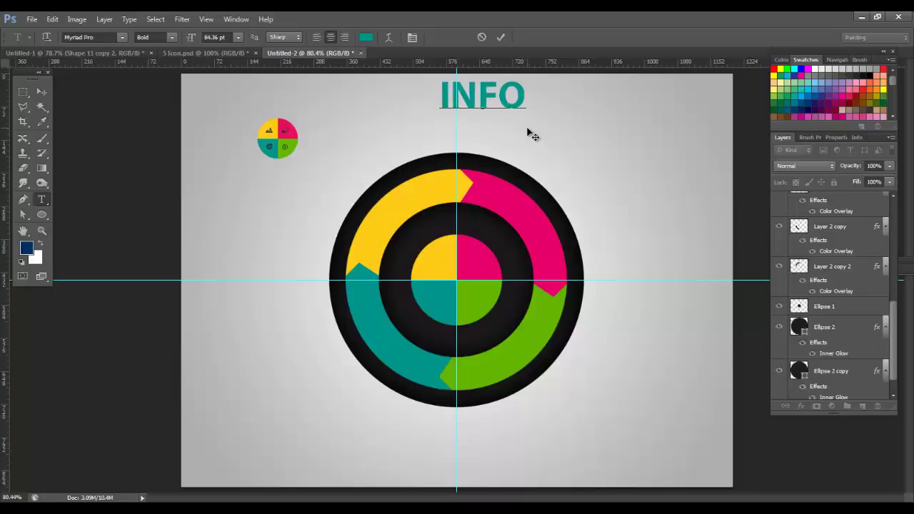
pyautogui.write('GRAPHI')
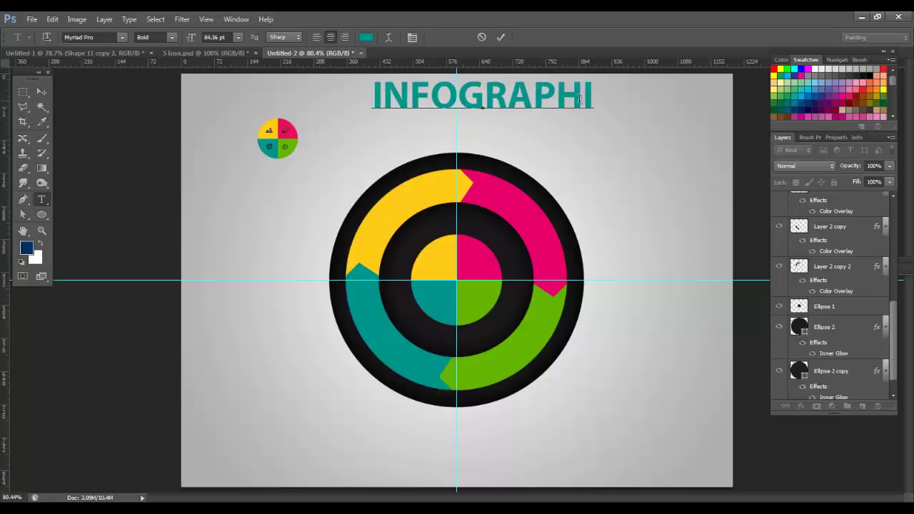
# - Set the INFOGRAPHI text to 30 pt and colour it white (ffffff)
pyautogui.moveTo(591, 99); pyautogui.dragTo(353, 98)
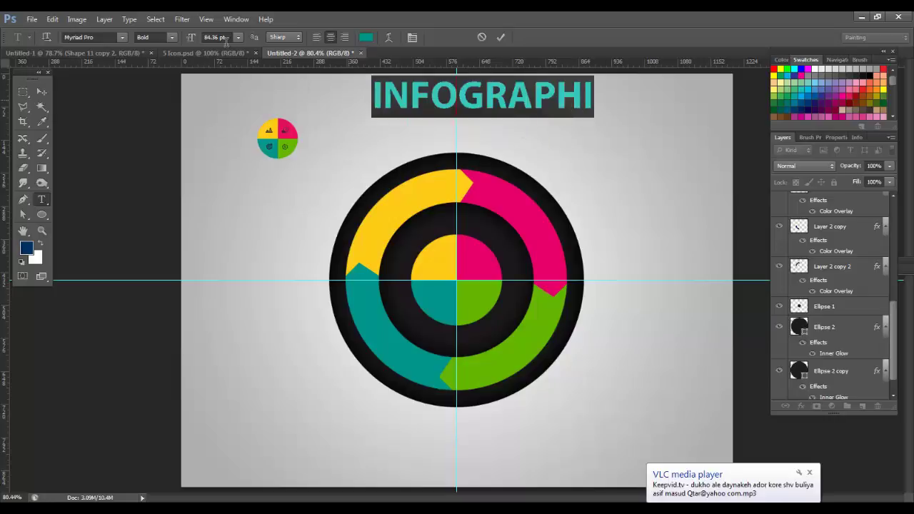
pyautogui.write('24')
pyautogui.press('Return')
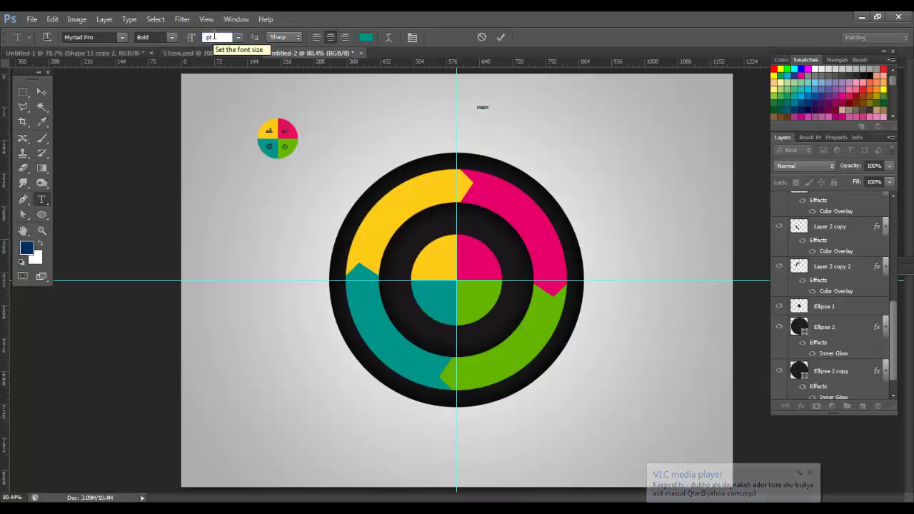
pyautogui.write('30')
pyautogui.press('Return')
pyautogui.click(365, 37)
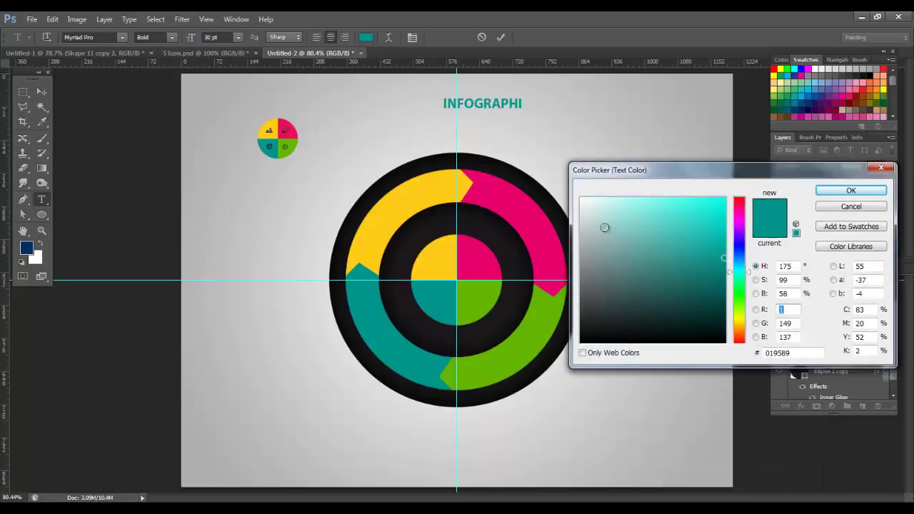
pyautogui.moveTo(625, 245); pyautogui.dragTo(544, 191)
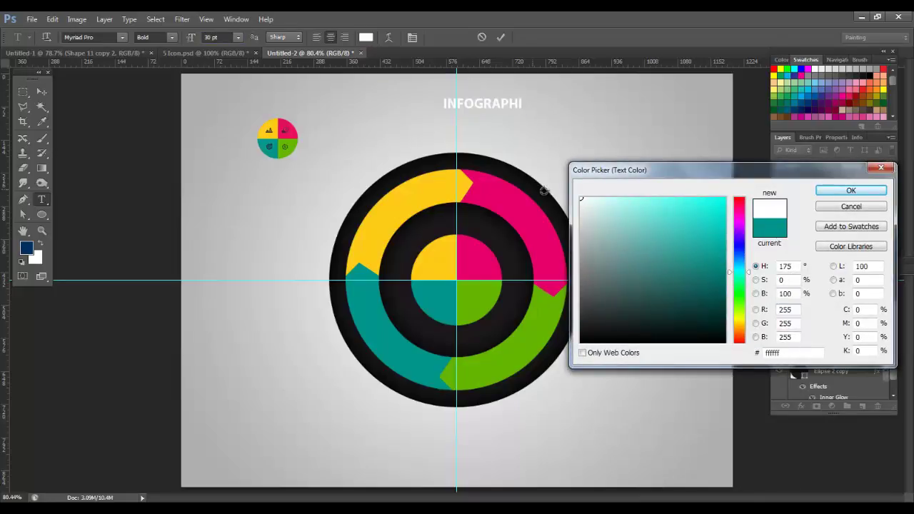
pyautogui.click(819, 193)
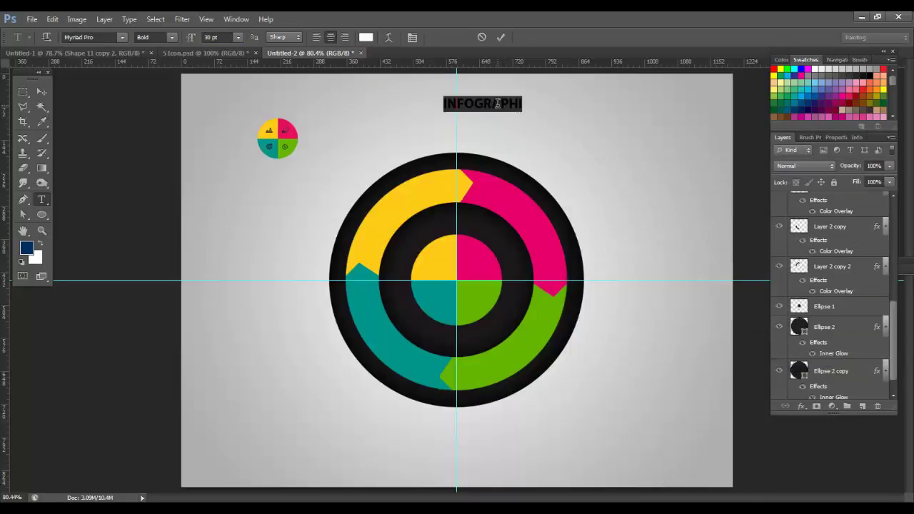
# - Warp the INFOGRAPHI text with a horizontal Arc style and a 25% bend
pyautogui.rightClick(496, 102)
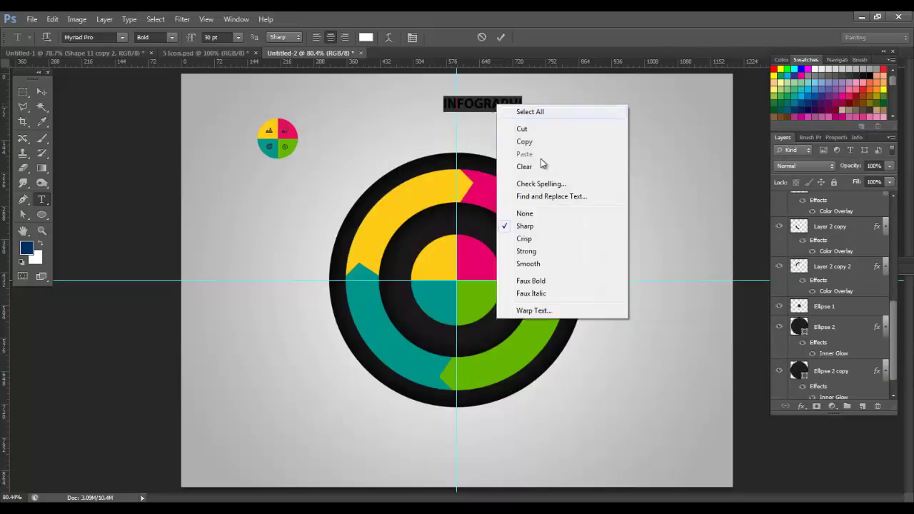
pyautogui.click(536, 308)
pyautogui.click(651, 208)
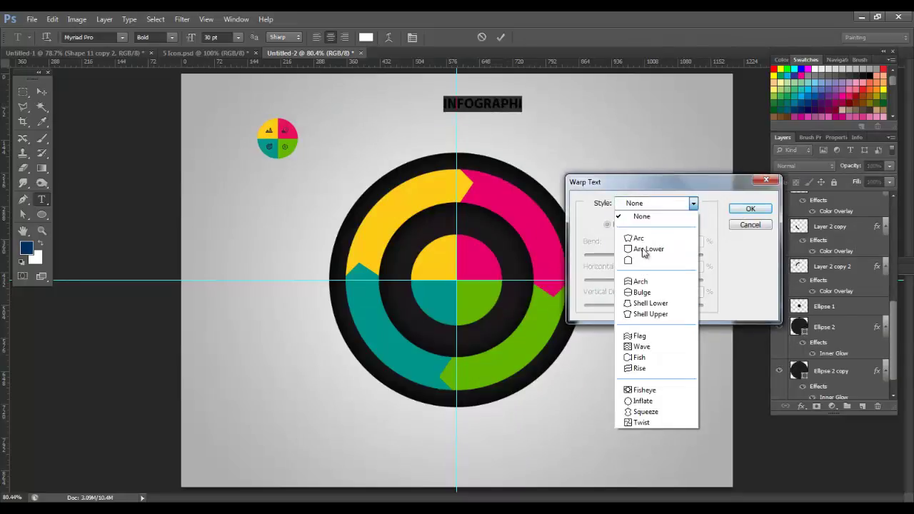
pyautogui.click(654, 240)
pyautogui.write('20')
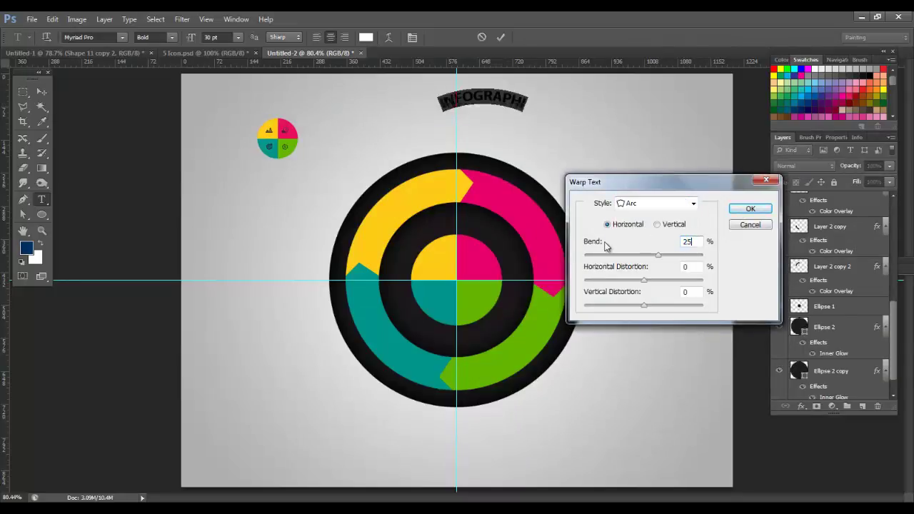
pyautogui.press('Return')
# - Move the arched text onto the pink arc and rotate it to follow the arc's curve
pyautogui.click(41, 91)
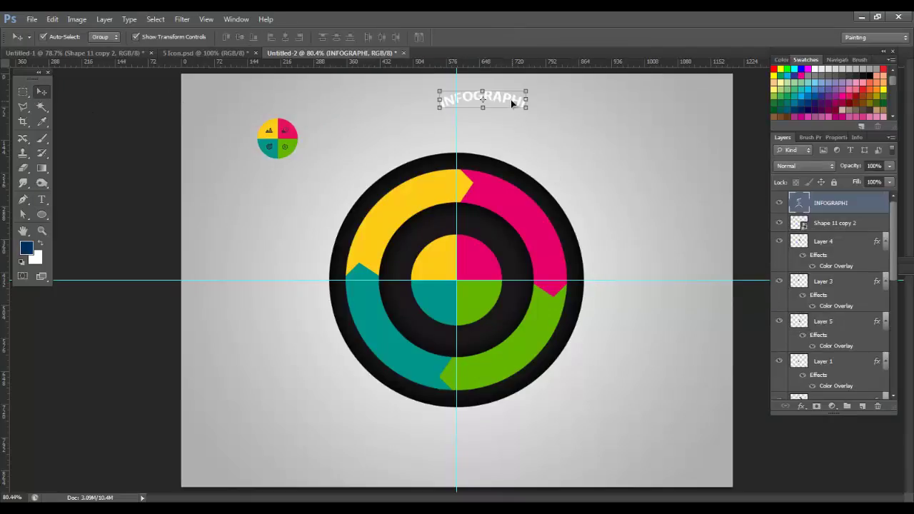
pyautogui.moveTo(510, 99); pyautogui.dragTo(580, 272)
pyautogui.moveTo(535, 222); pyautogui.dragTo(554, 224)
pyautogui.click(573, 36)
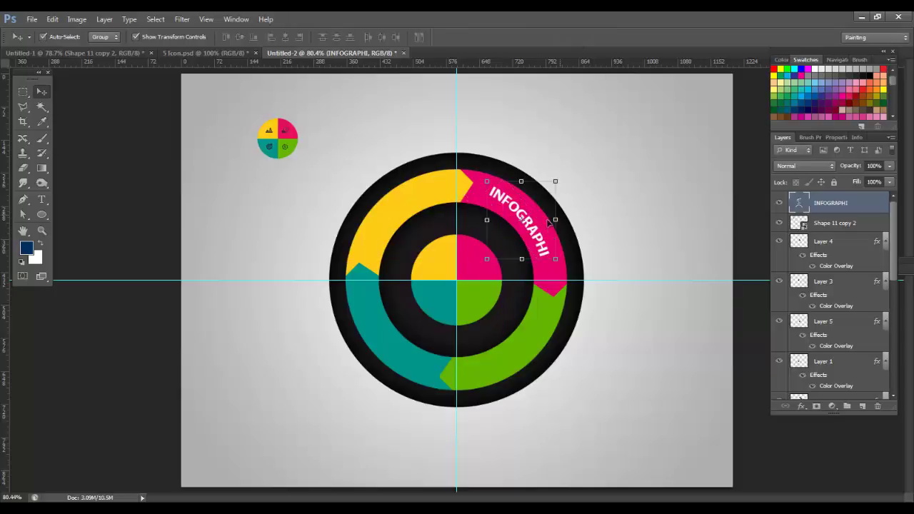
# - Duplicate the INFOGRAPHI text layer and move the copy down towards the green arc
pyautogui.click(113, 20)
pyautogui.moveTo(114, 31)
pyautogui.click(292, 78)
pyautogui.moveTo(543, 230); pyautogui.dragTo(544, 345)
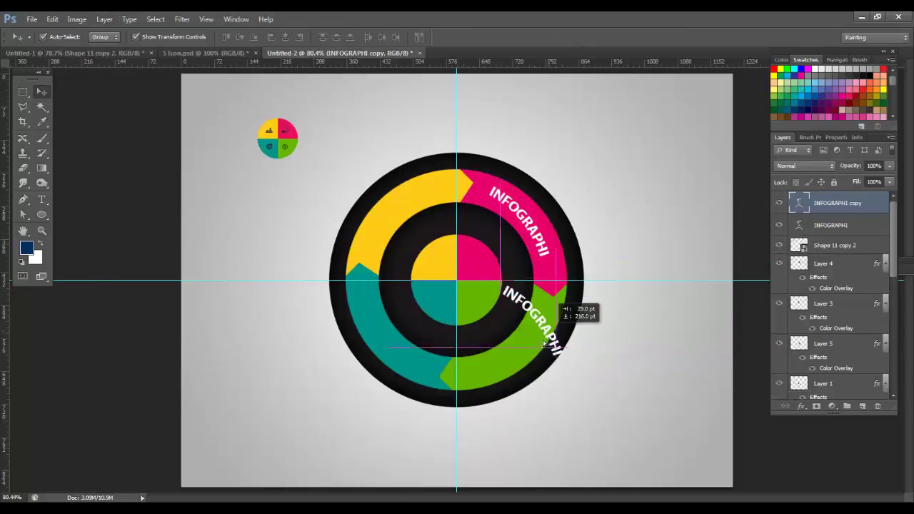
# - Rotate the text copy by 90.69° and nudge it into the green arc, centred at about X 726.9, Y 600.3 px
pyautogui.hotkey('ctrl', 't')
pyautogui.moveTo(606, 316); pyautogui.dragTo(578, 322)
pyautogui.press('Left')
pyautogui.press('Left')
pyautogui.press('Left')
pyautogui.press('Left')
pyautogui.press('Left')
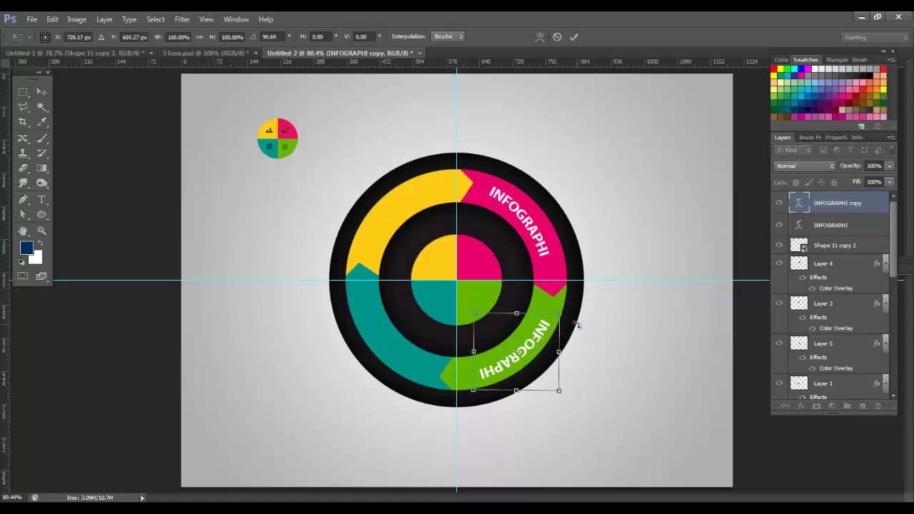
pyautogui.press('Up')
pyautogui.press('Up')
pyautogui.press('Up')
pyautogui.press('Up')
pyautogui.press('Up')
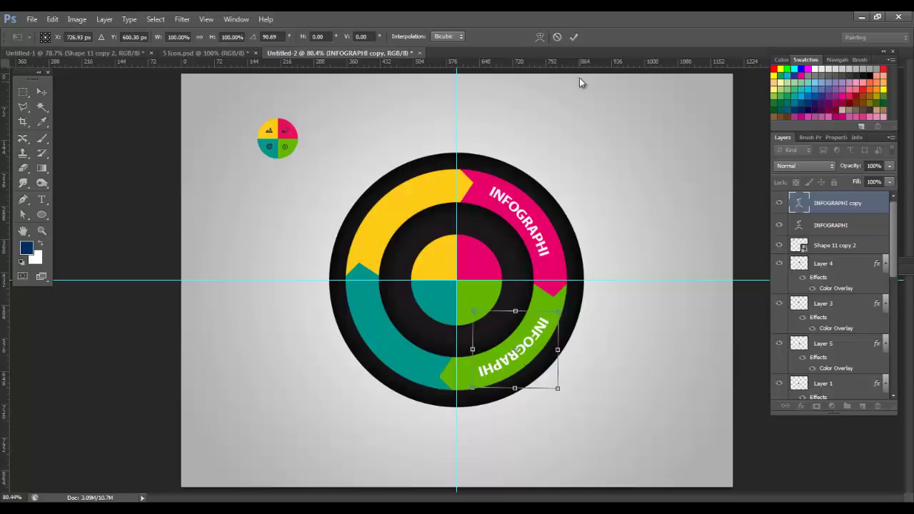
pyautogui.click(574, 37)
# - Adjust the pink arc's text to 100.28% width and 99.97% height and nudge it to X 747.5, Y 324.5 px
pyautogui.click(528, 219)
pyautogui.moveTo(560, 171); pyautogui.dragTo(561, 177)
pyautogui.press('Down')
pyautogui.press('Down')
pyautogui.press('Down')
pyautogui.press('Down')
pyautogui.press('Right')
pyautogui.press('Right')
pyautogui.press('Right')
pyautogui.press('Right')
pyautogui.press('Right')
pyautogui.press('Right')
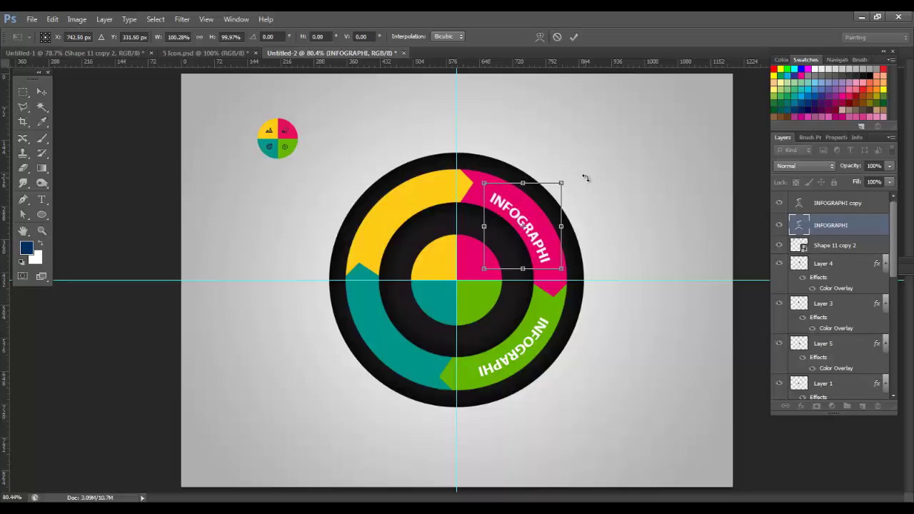
pyautogui.press('Down')
pyautogui.press('Down')
pyautogui.press('Down')
pyautogui.press('Down')
pyautogui.press('Down')
pyautogui.press('Down')
pyautogui.press('Down')
pyautogui.press('Down')
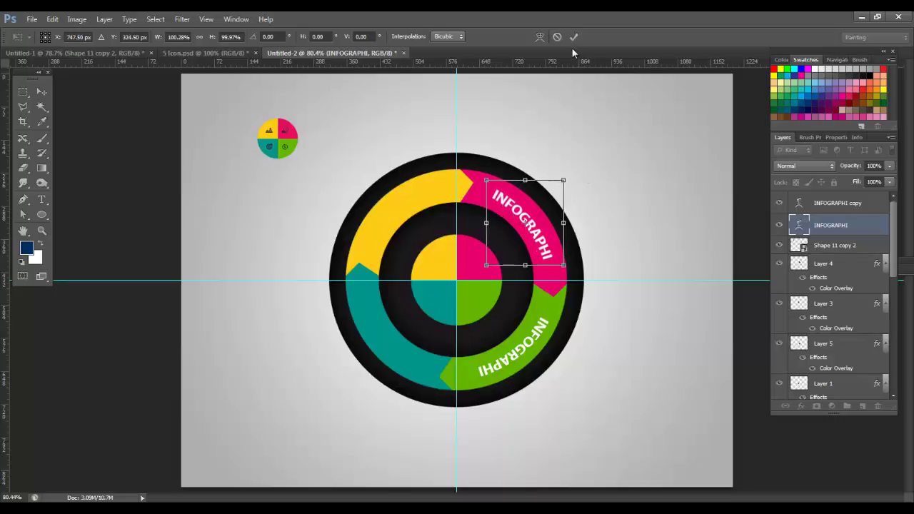
pyautogui.click(573, 36)
# - Duplicate the two text layers on the pink and green arcs together
pyautogui.keyDown('shift'); pyautogui.click(839, 204); pyautogui.keyUp('shift')
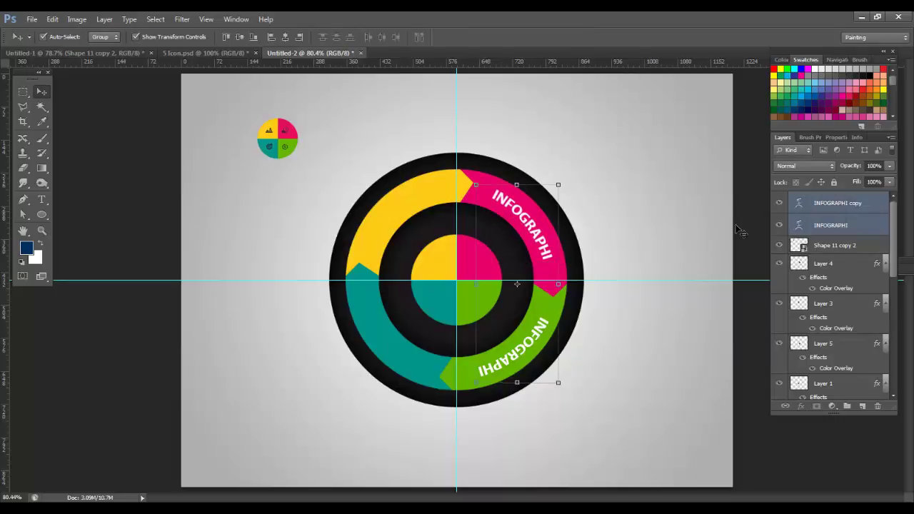
pyautogui.click(104, 19)
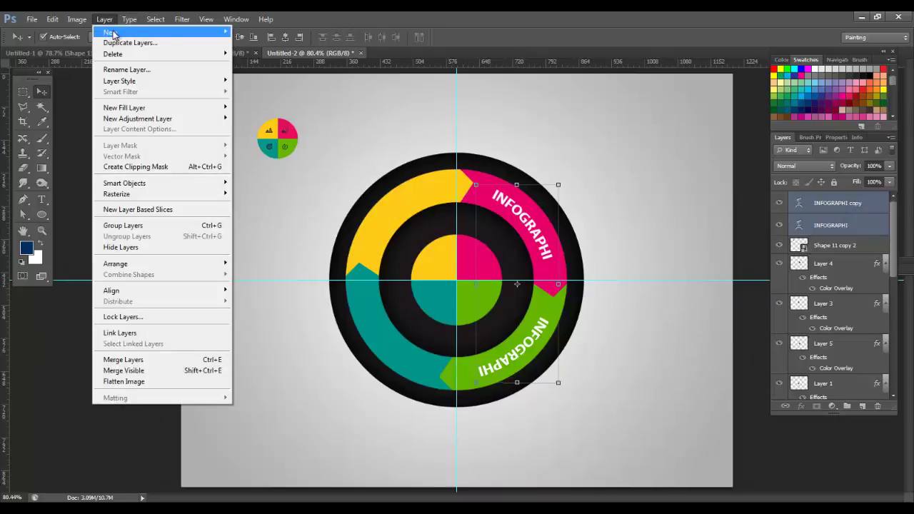
pyautogui.moveTo(114, 28)
pyautogui.click(307, 80)
# - Flip the two text copies to -100.05% width and -99.97% height and place them on the yellow and teal arcs at X 468.5, Y 444 px
pyautogui.hotkey('ctrl', 't')
pyautogui.moveTo(351, 197); pyautogui.dragTo(476, 421)
pyautogui.moveTo(496, 235); pyautogui.dragTo(397, 229)
pyautogui.press('Right')
pyautogui.press('Right')
pyautogui.press('Right')
pyautogui.press('Right')
pyautogui.press('Right')
pyautogui.press('Right')
pyautogui.press('Right')
pyautogui.press('Right')
pyautogui.press('Right')
pyautogui.press('Right')
pyautogui.press('Right')
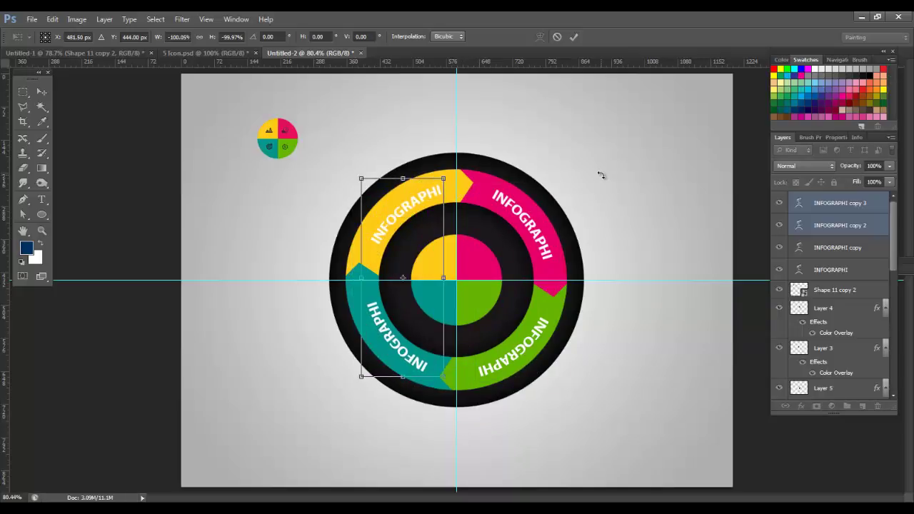
pyautogui.press('Left')
pyautogui.press('Left')
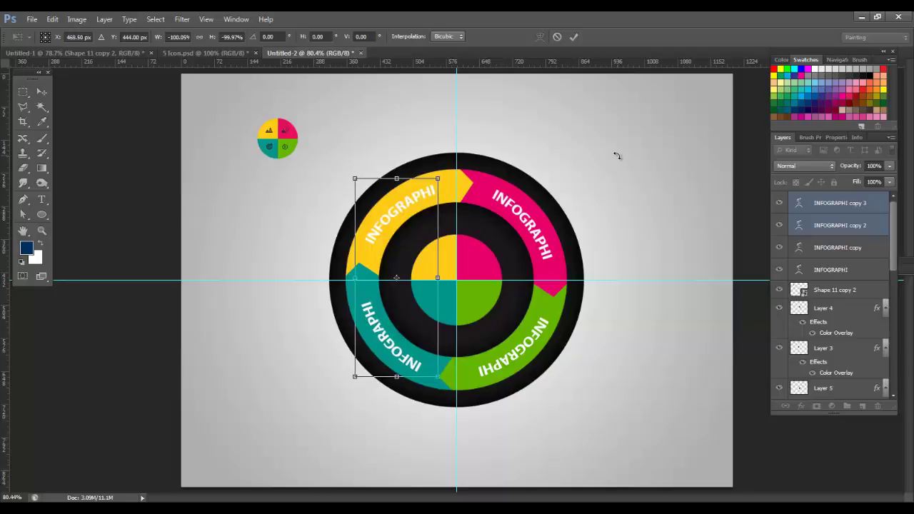
pyautogui.click(574, 38)
pyautogui.click(725, 109)
# - Bring the four icons and the LOREM IPSUM text from 5 Icon.psd into Untitled-2 and delete the small reference disc
pyautogui.click(207, 54)
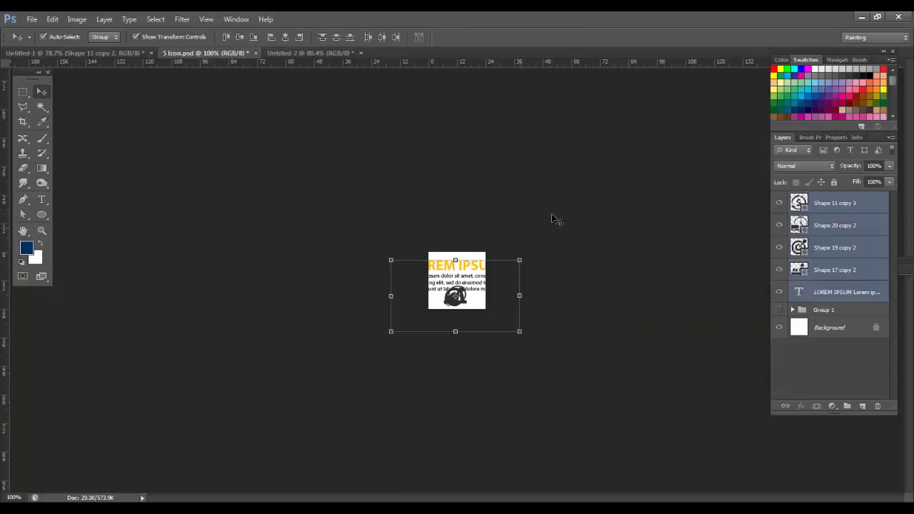
pyautogui.hotkey('ctrl', 't')
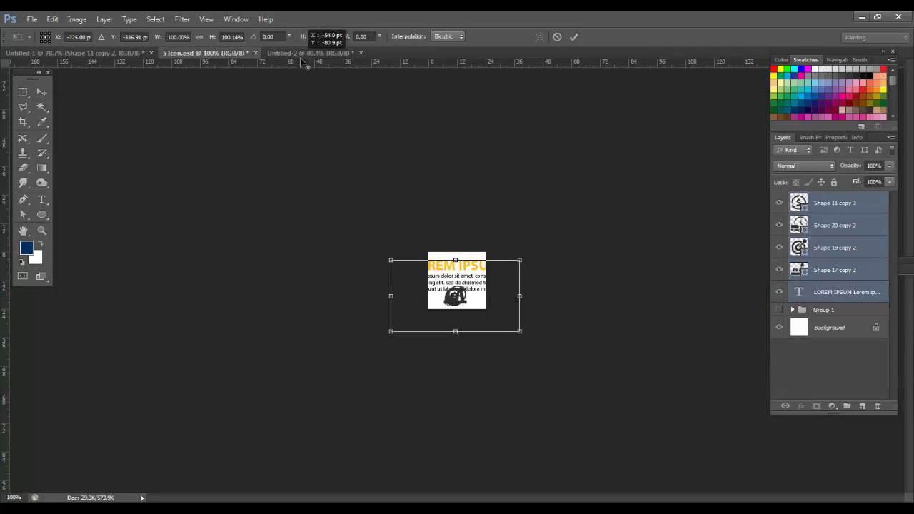
pyautogui.click(573, 37)
pyautogui.hotkey('ctrl', 't')
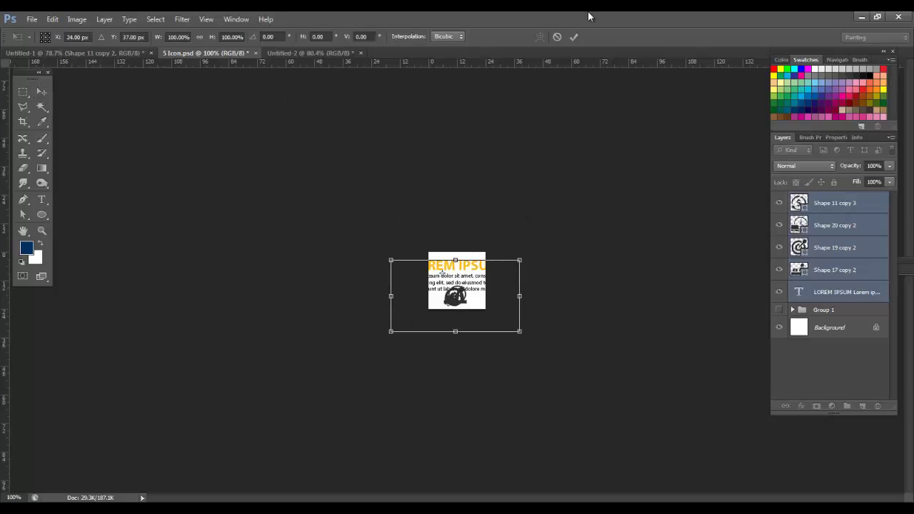
pyautogui.click(573, 37)
pyautogui.moveTo(447, 232); pyautogui.dragTo(533, 128)
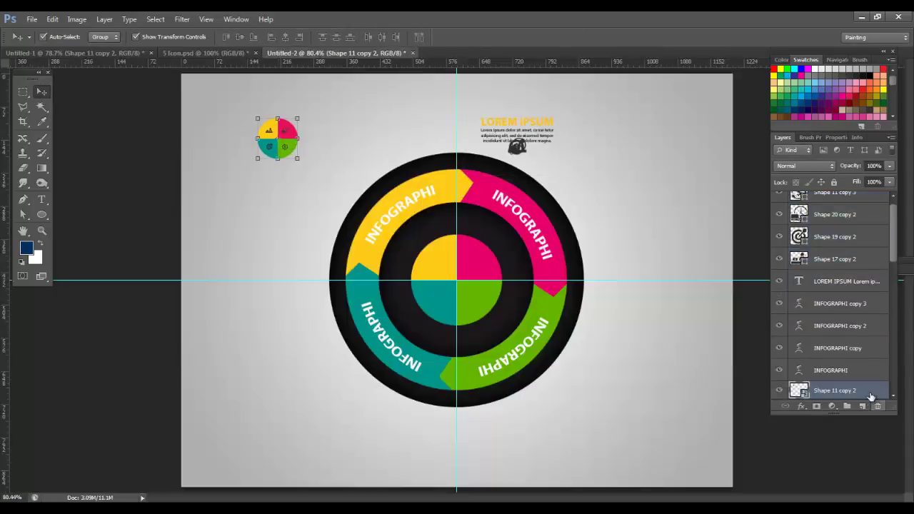
pyautogui.moveTo(870, 394); pyautogui.dragTo(878, 406)
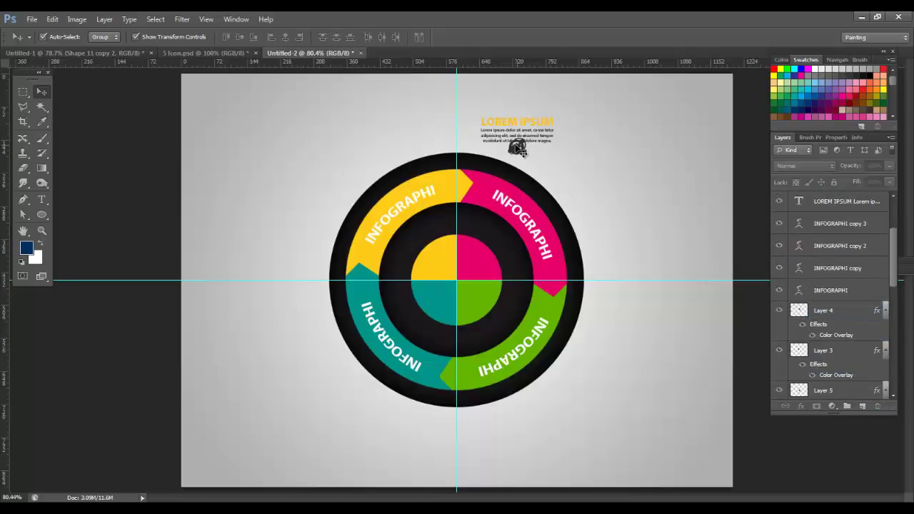
# - Place one icon in each disc quarter: clock truck on yellow, dollar on pink, desk figure on teal, target on green, and fine-tune their positions
pyautogui.moveTo(520, 152); pyautogui.dragTo(474, 300)
pyautogui.moveTo(518, 147); pyautogui.dragTo(440, 300)
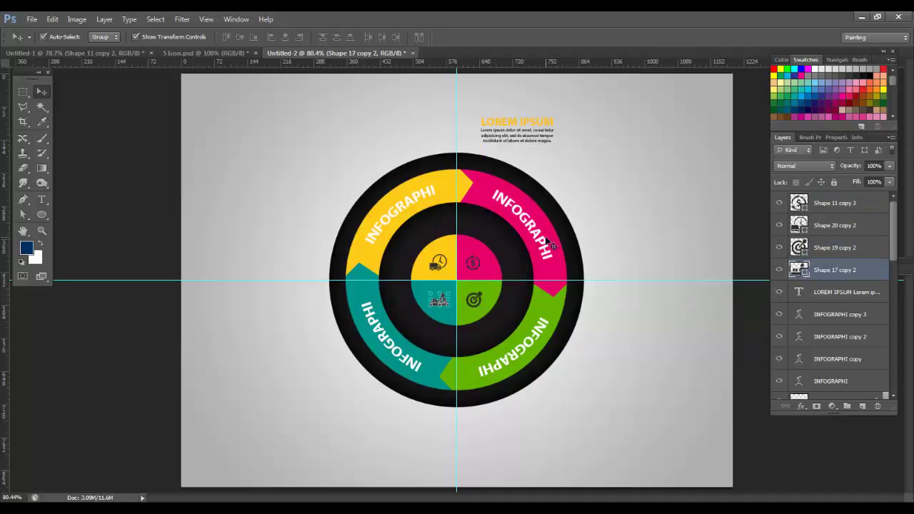
pyautogui.click(476, 267)
pyautogui.click(484, 306)
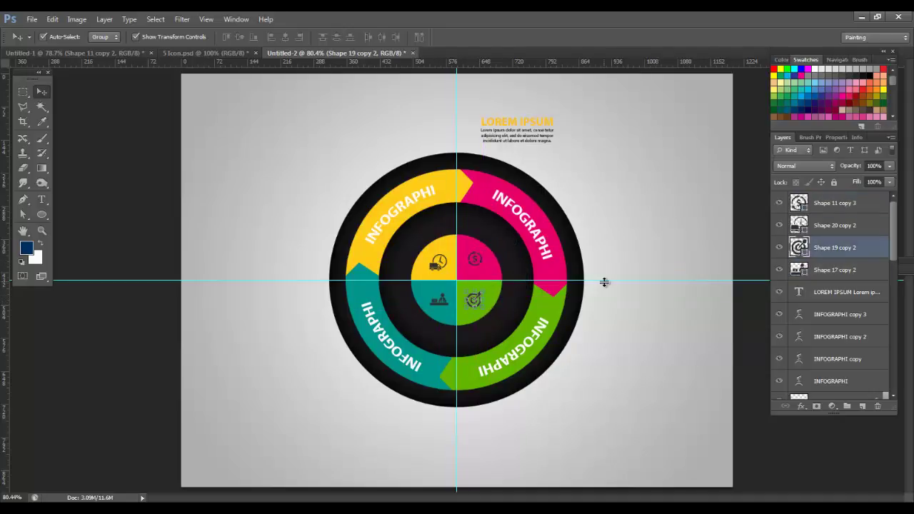
pyautogui.click(480, 259)
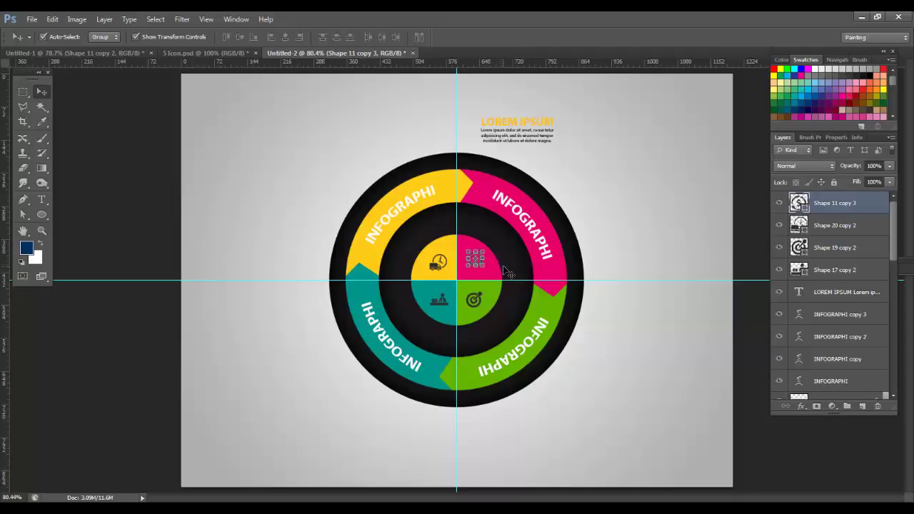
pyautogui.click(477, 297)
pyautogui.click(646, 211)
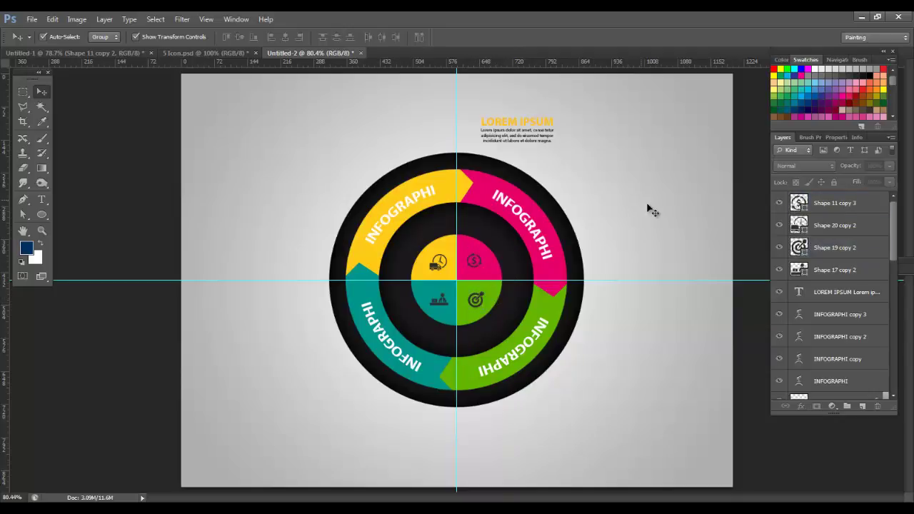
pyautogui.click(477, 300)
pyautogui.click(480, 264)
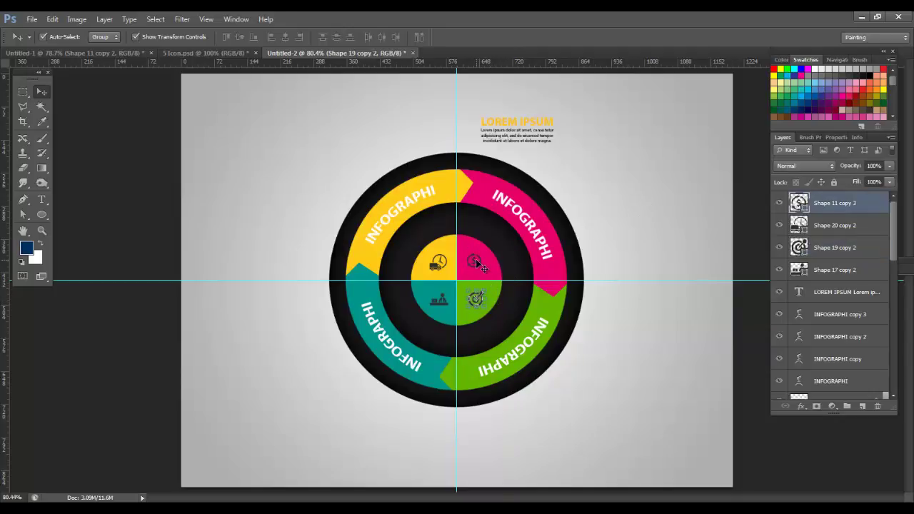
pyautogui.click(440, 300)
# - Move the LOREM IPSUM text block above the yellow arc and hide the guides
pyautogui.moveTo(539, 130); pyautogui.dragTo(414, 127)
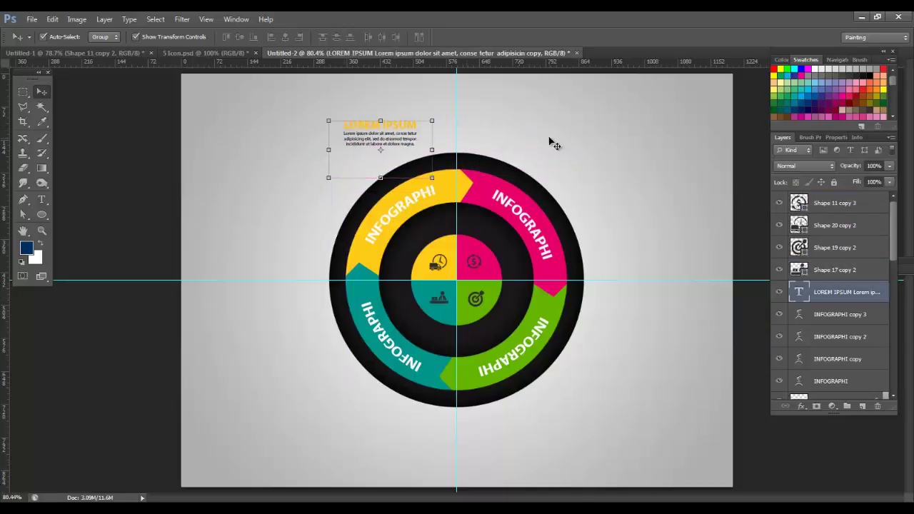
pyautogui.click(564, 130)
pyautogui.click(205, 19)
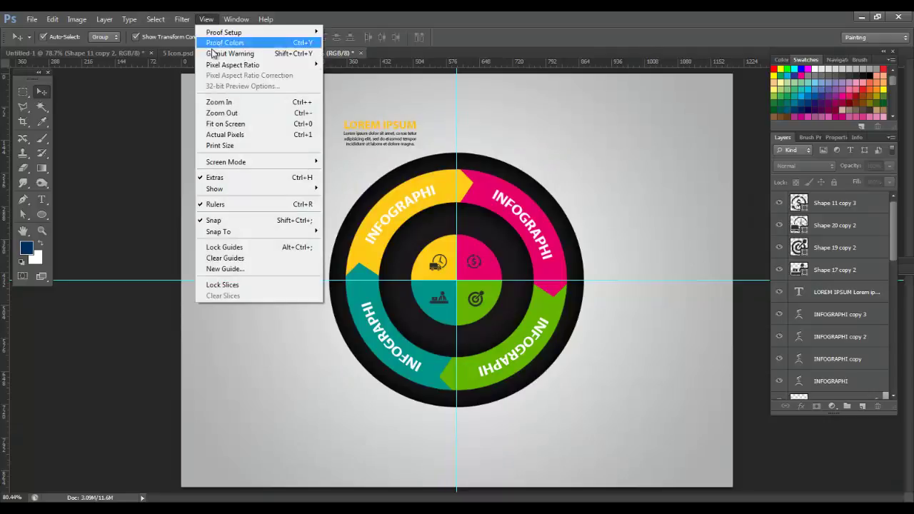
pyautogui.moveTo(237, 189)
pyautogui.click(397, 236)
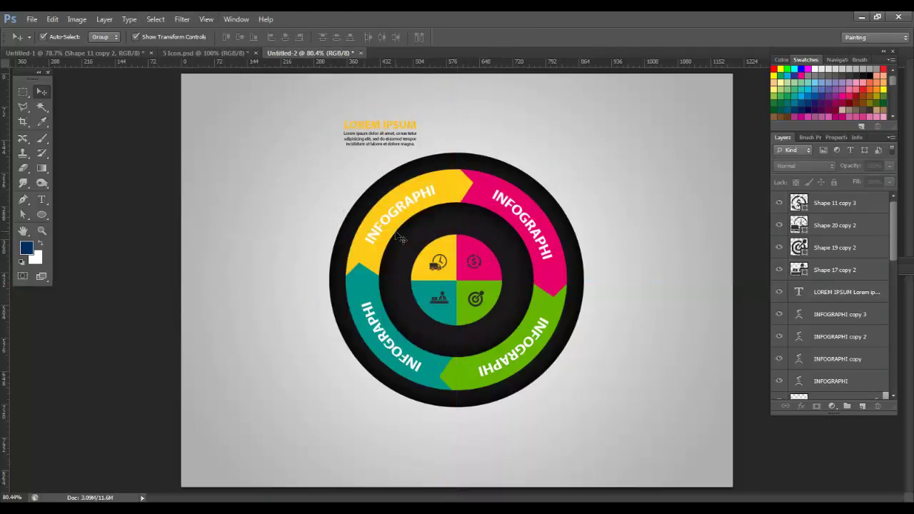
# - Duplicate the LOREM IPSUM text block and place the copy just outside the ring beside the pink arc
pyautogui.click(379, 132)
pyautogui.click(104, 19)
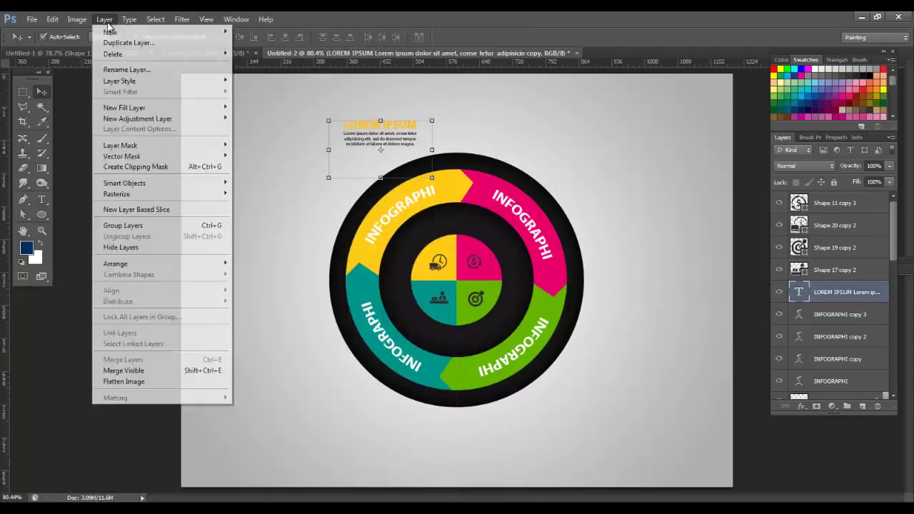
pyautogui.moveTo(114, 28)
pyautogui.click(264, 77)
pyautogui.moveTo(442, 155); pyautogui.dragTo(689, 295)
# - Duplicate both LOREM IPSUM text blocks together and place the copies outside the ring, below the green arc and beside the teal arc
pyautogui.keyDown('shift'); pyautogui.click(367, 131); pyautogui.keyUp('shift')
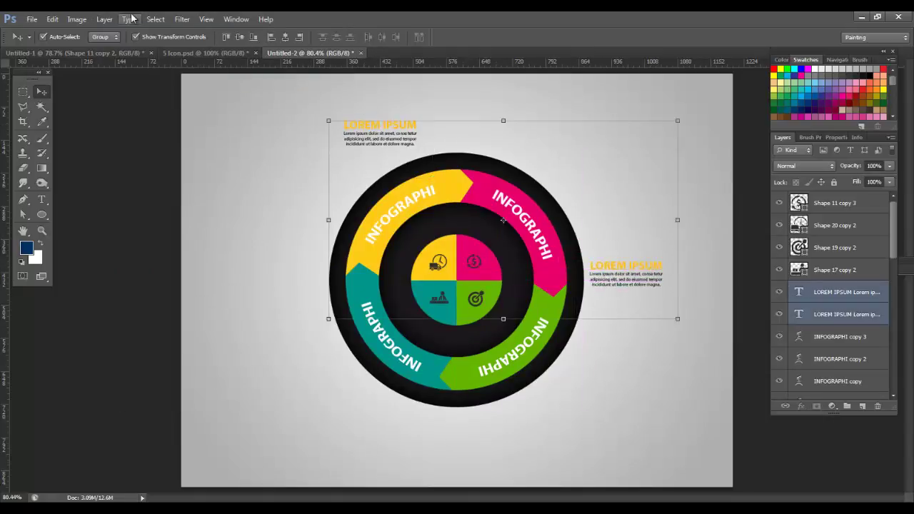
pyautogui.click(104, 19)
pyautogui.moveTo(110, 32)
pyautogui.click(318, 84)
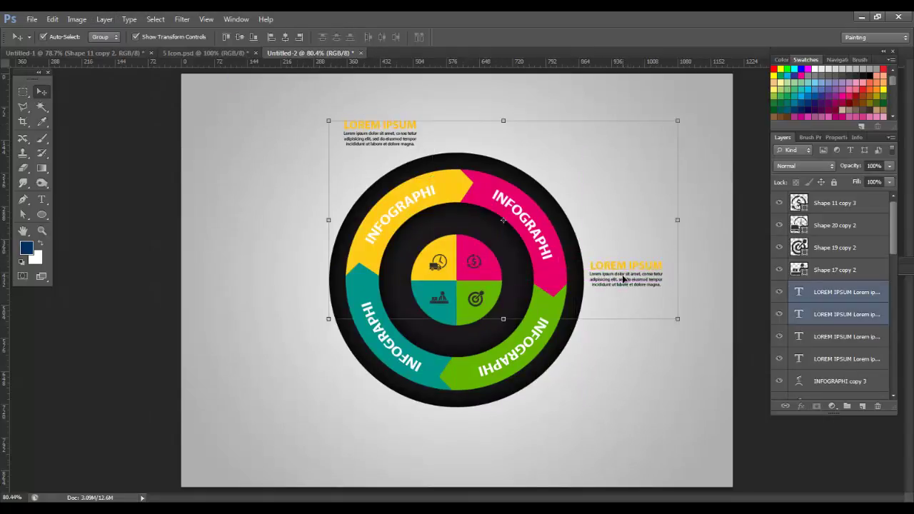
pyautogui.moveTo(624, 280); pyautogui.dragTo(532, 436)
pyautogui.click(618, 423)
# - Recolour the LOREM IPSUM heading beside the pink arc to the arc's pink, e7006a
pyautogui.click(645, 271)
pyautogui.click(41, 199)
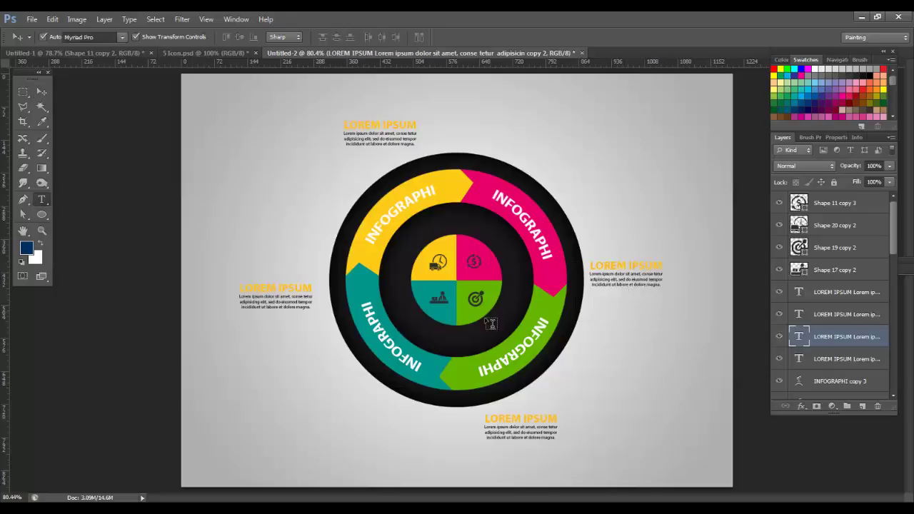
pyautogui.tripleClick(613, 264)
pyautogui.click(365, 37)
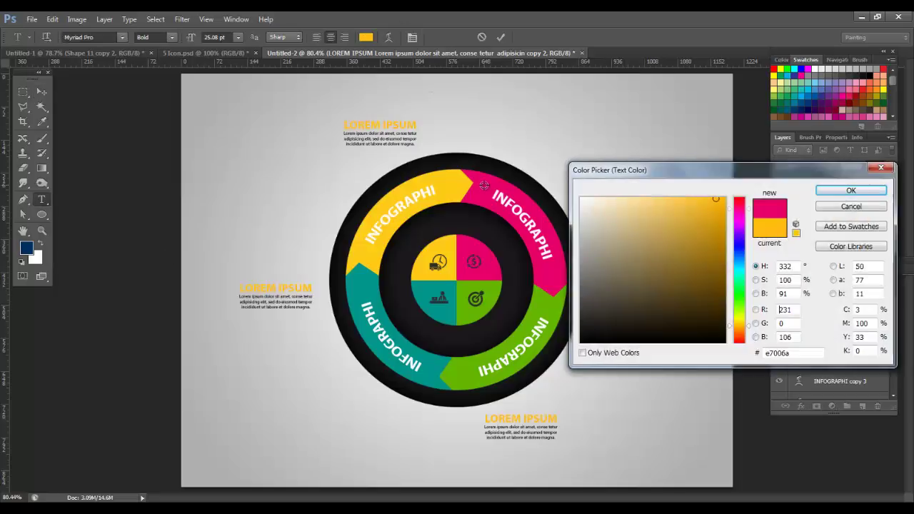
pyautogui.click(543, 214)
pyautogui.press('Return')
pyautogui.click(41, 92)
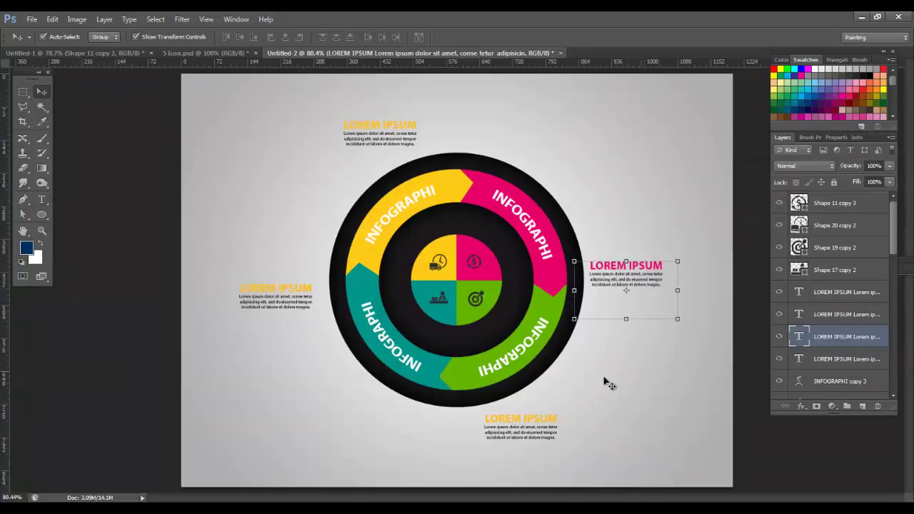
# - Recolour the LOREM IPSUM heading below the green arc to the arc's green, 64b501
pyautogui.click(525, 426)
pyautogui.click(41, 199)
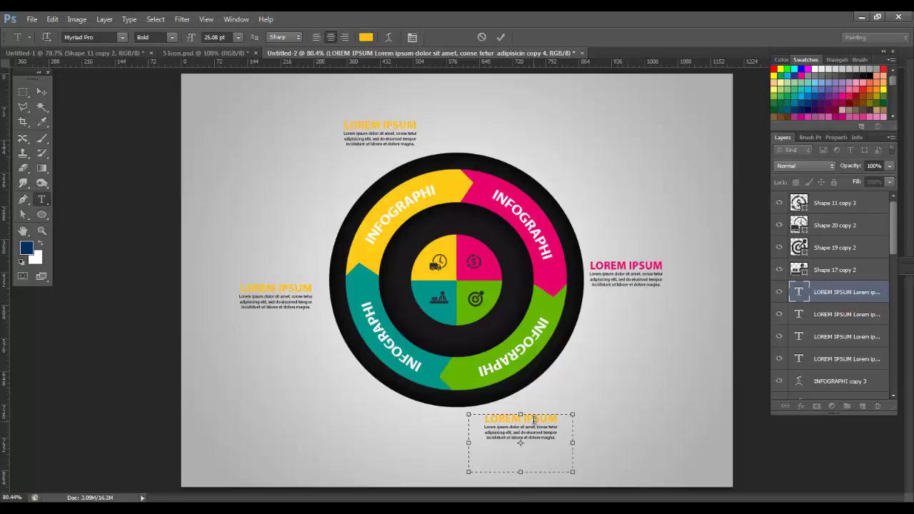
pyautogui.tripleClick(527, 419)
pyautogui.click(365, 37)
pyautogui.click(537, 332)
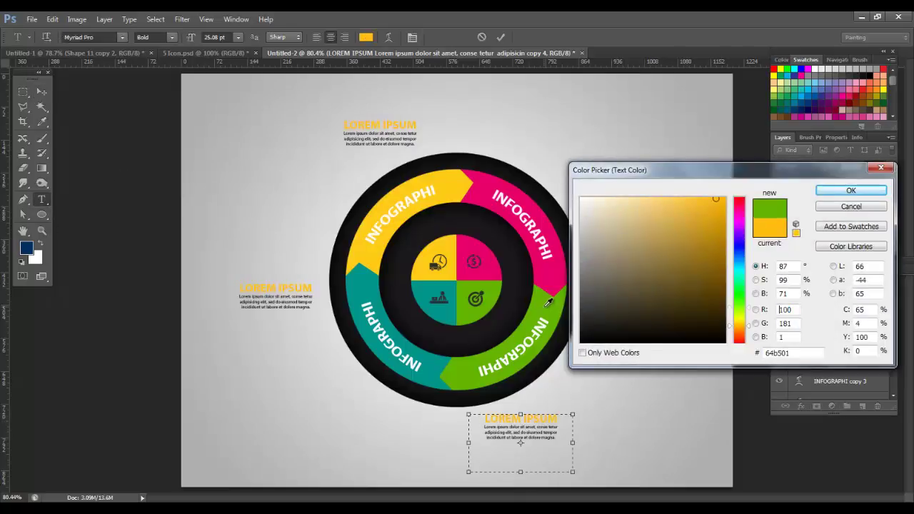
pyautogui.click(846, 191)
pyautogui.click(43, 91)
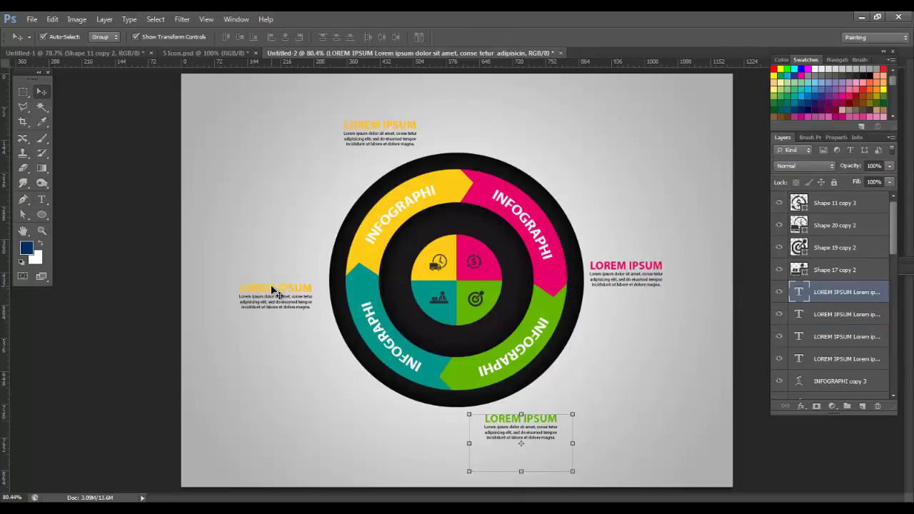
# - Select the LOREM IPSUM heading beside the teal arc and open its text colour for editing
pyautogui.click(284, 293)
pyautogui.press('t')
pyautogui.doubleClick(288, 288)
pyautogui.tripleClick(288, 289)
pyautogui.click(366, 37)
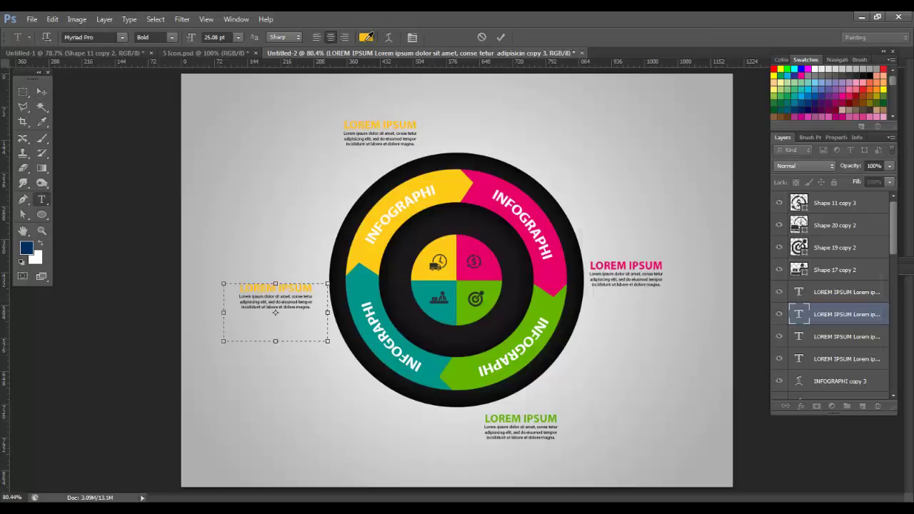